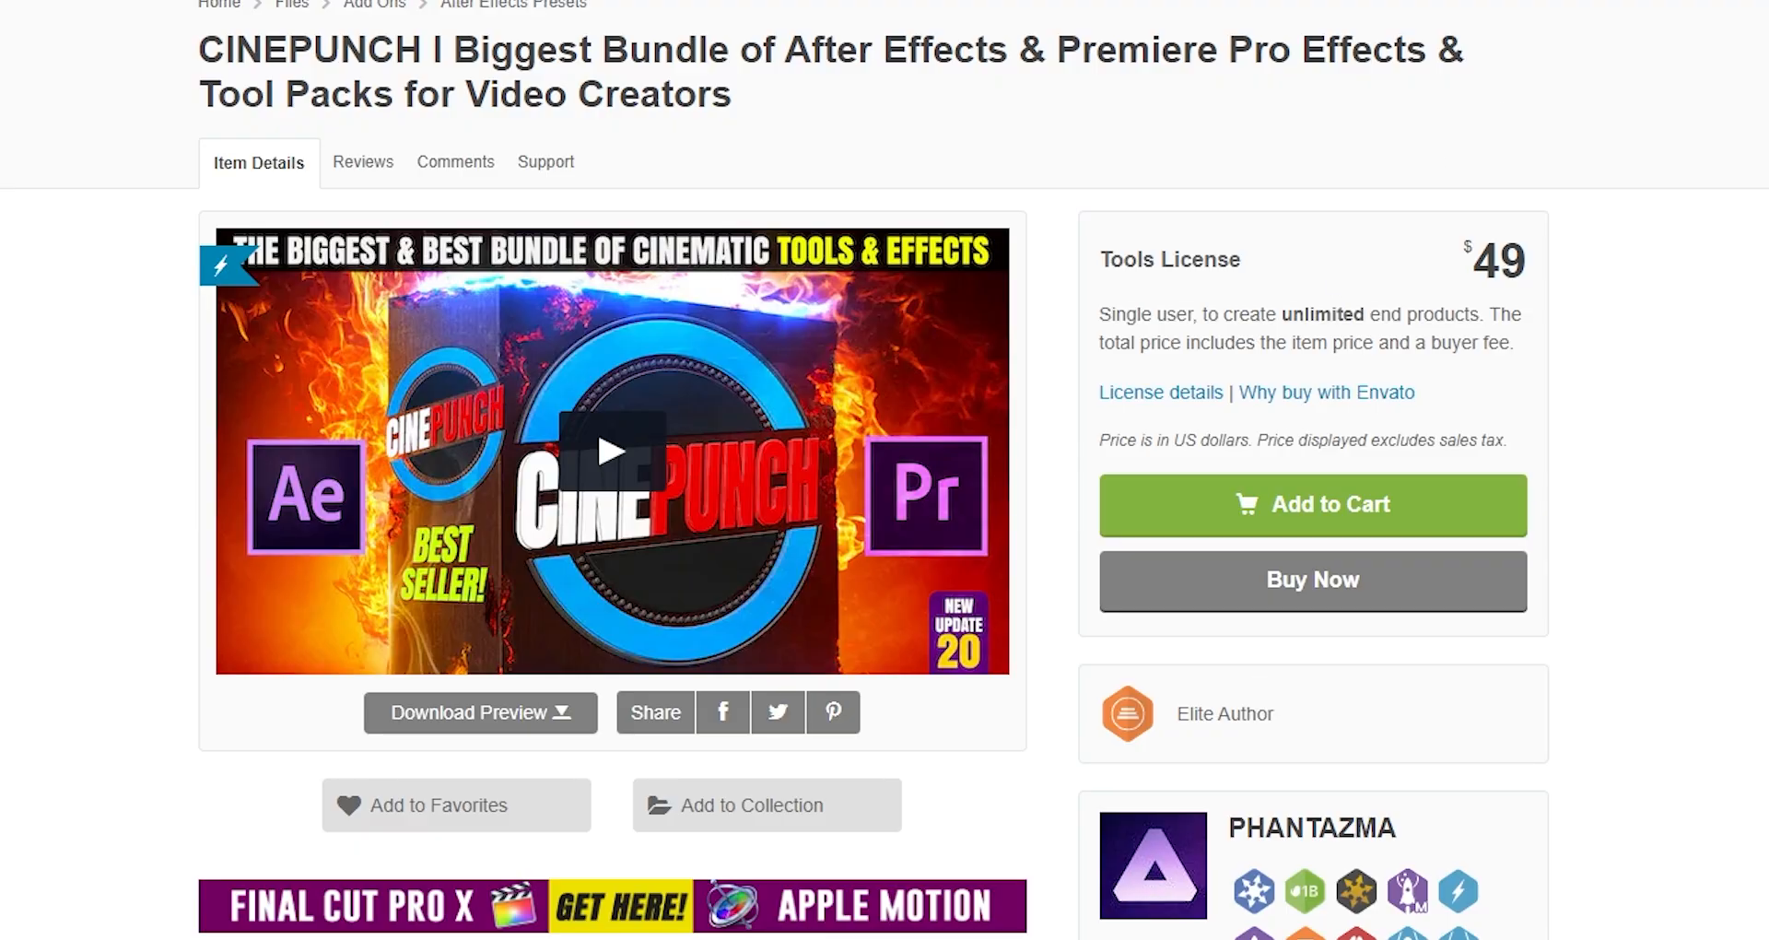
pyautogui.scroll(-1, 884, 470)
pyautogui.scroll(-1, 884, 470)
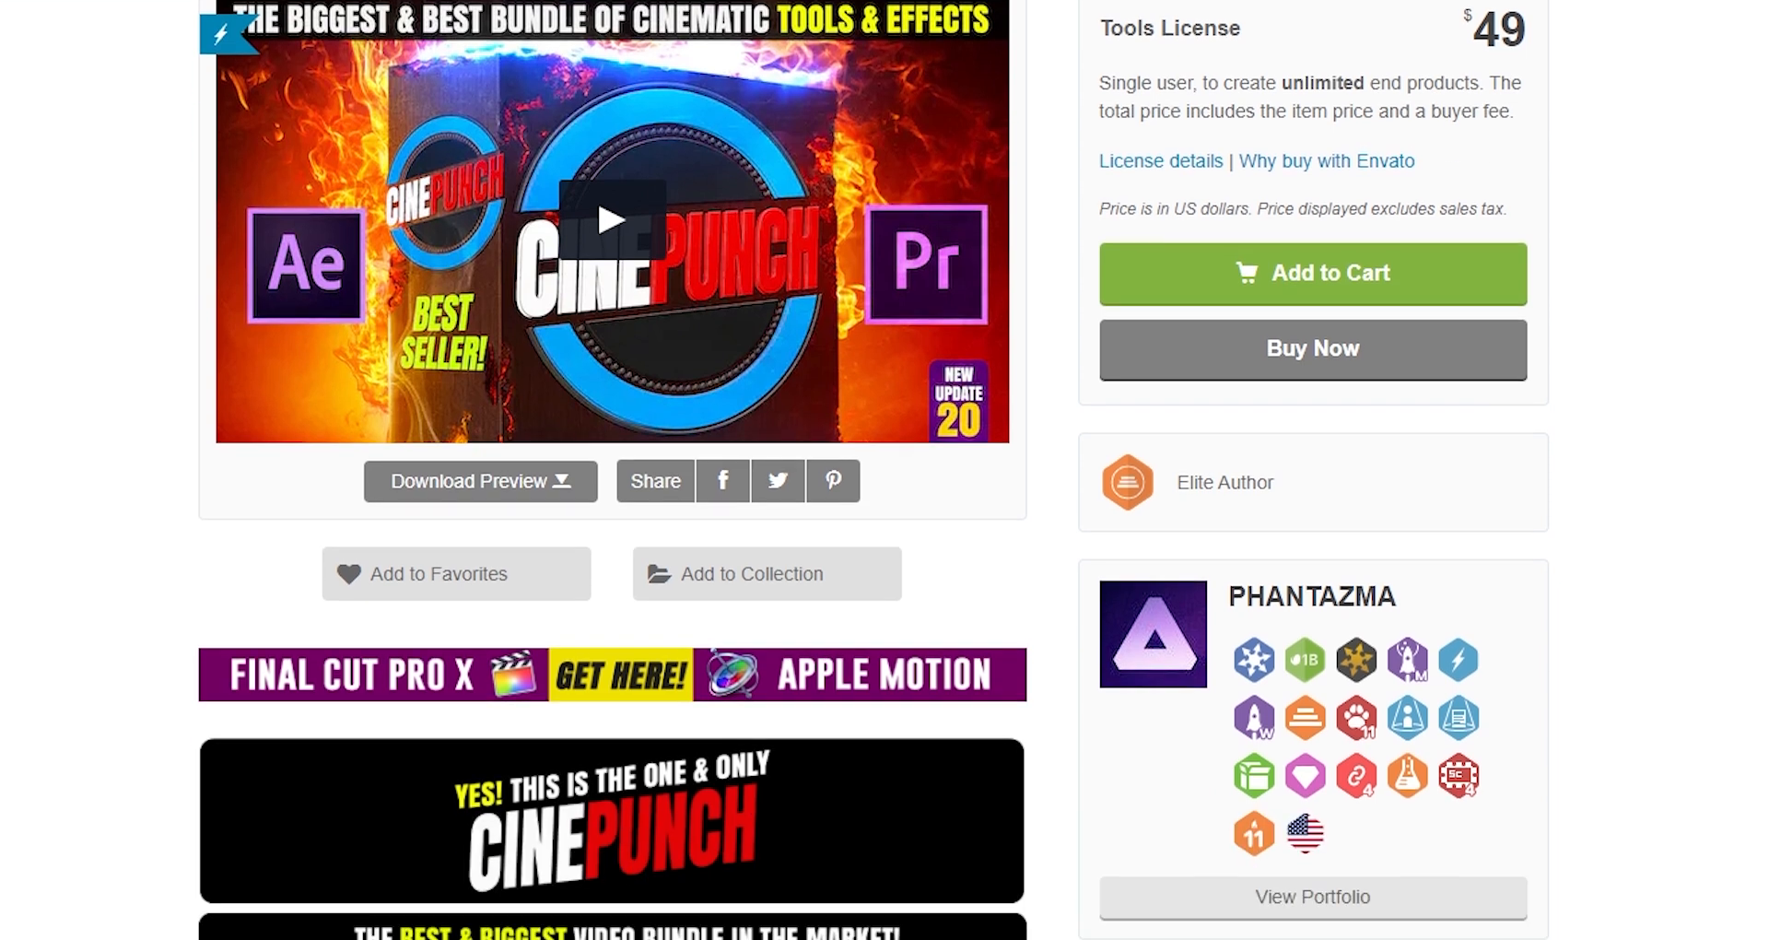
pyautogui.scroll(-1, 884, 470)
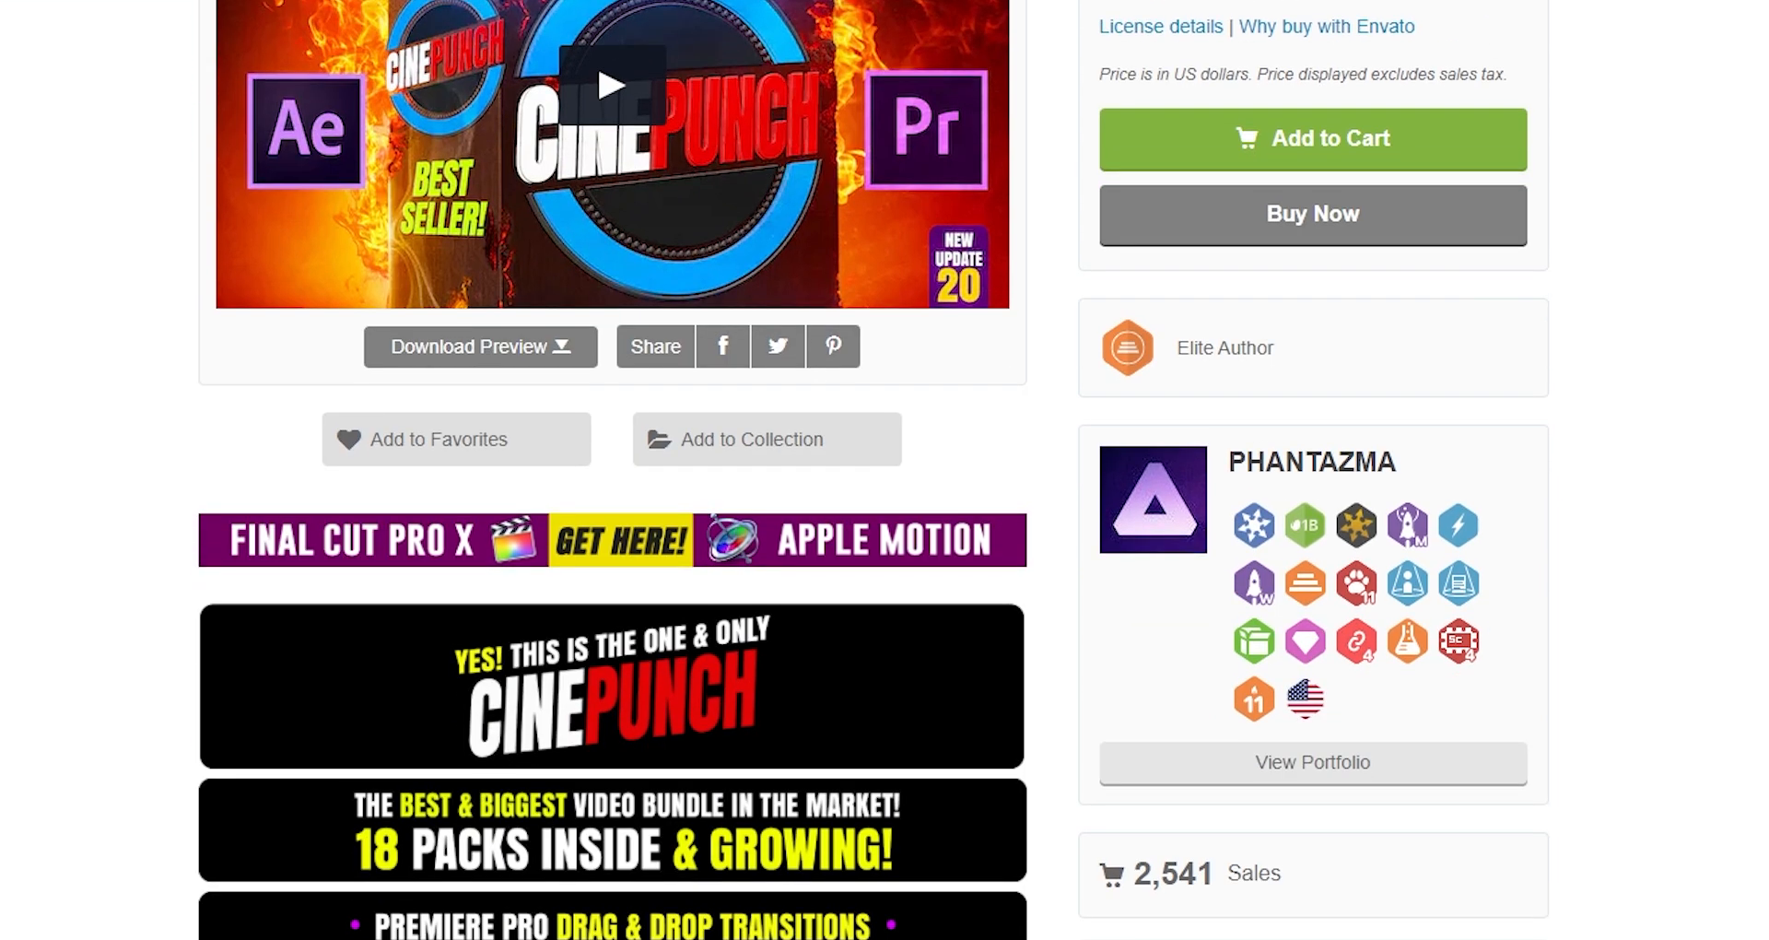
pyautogui.scroll(-1, 884, 470)
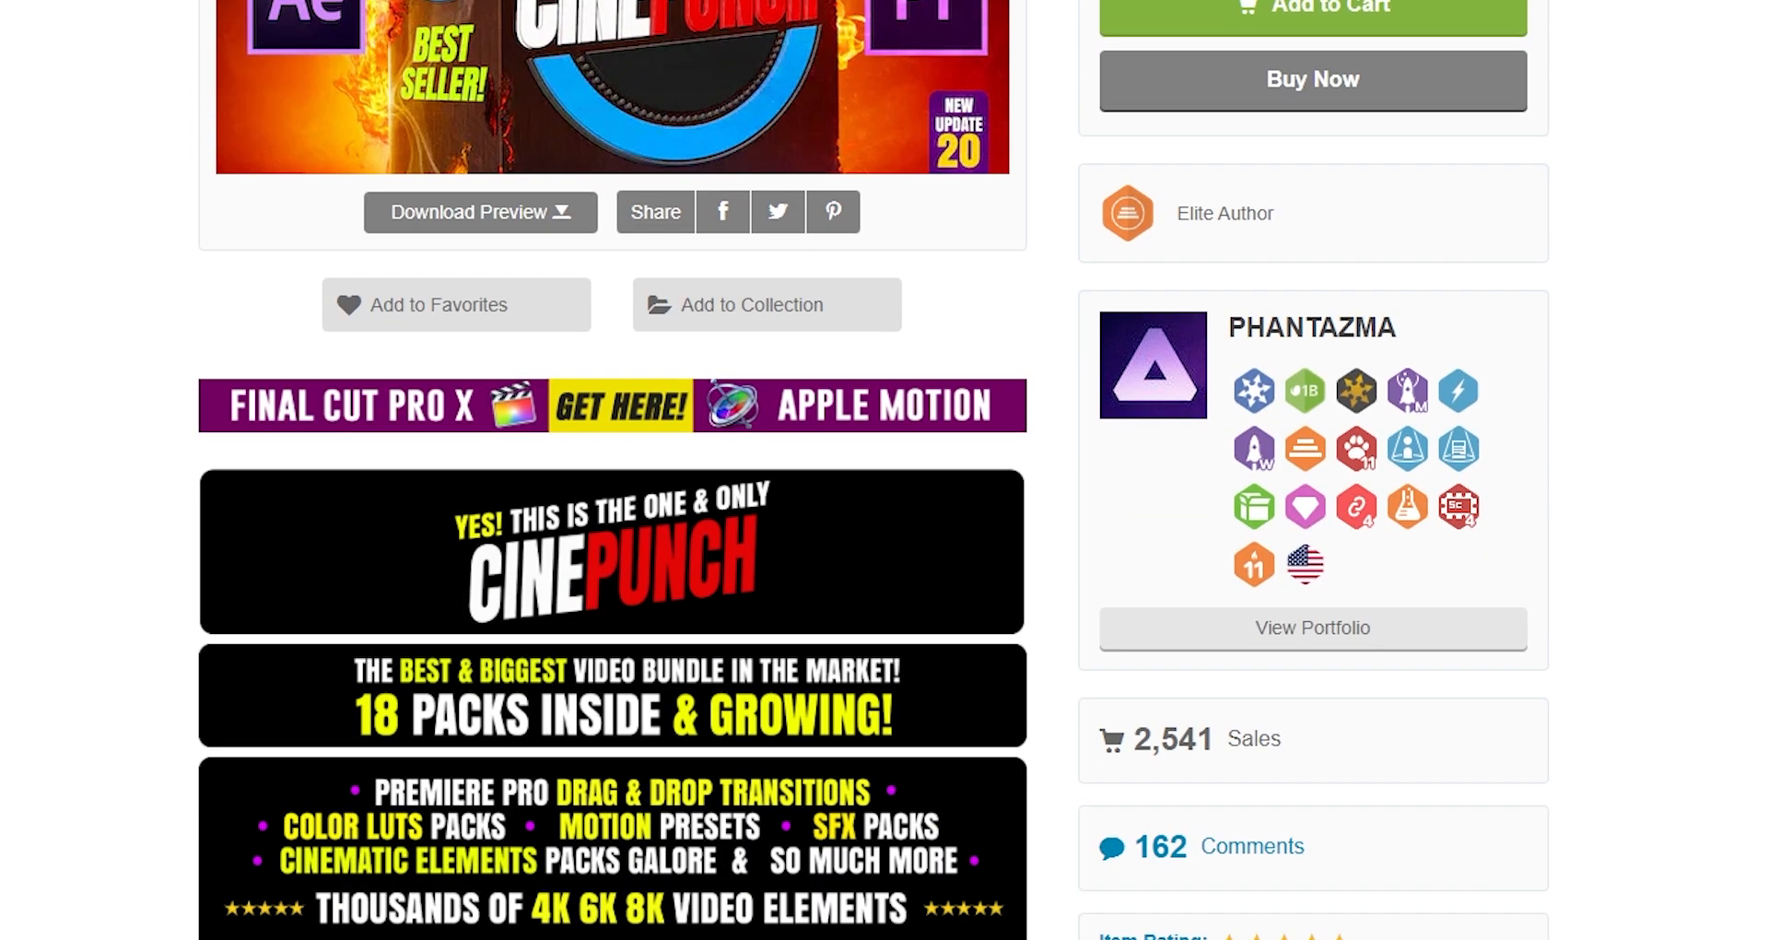
pyautogui.scroll(-1, 885, 470)
pyautogui.scroll(-1, 884, 470)
pyautogui.scroll(-1, 885, 471)
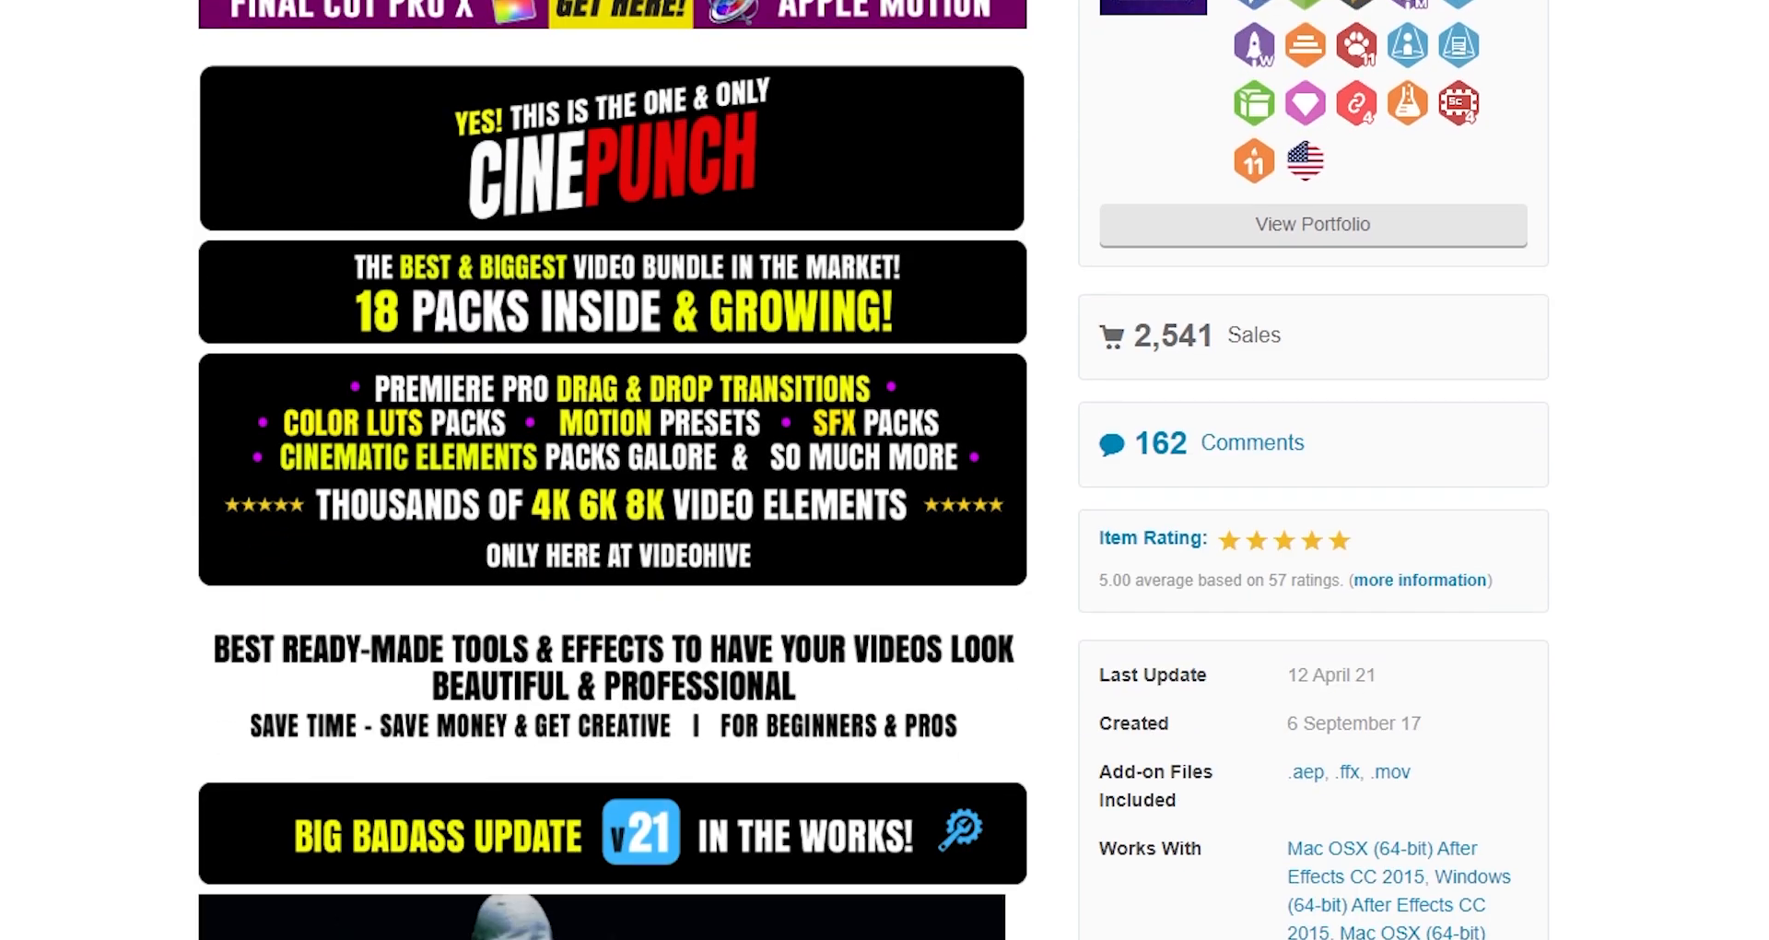
pyautogui.scroll(1, 885, 470)
pyautogui.scroll(1, 831, 304)
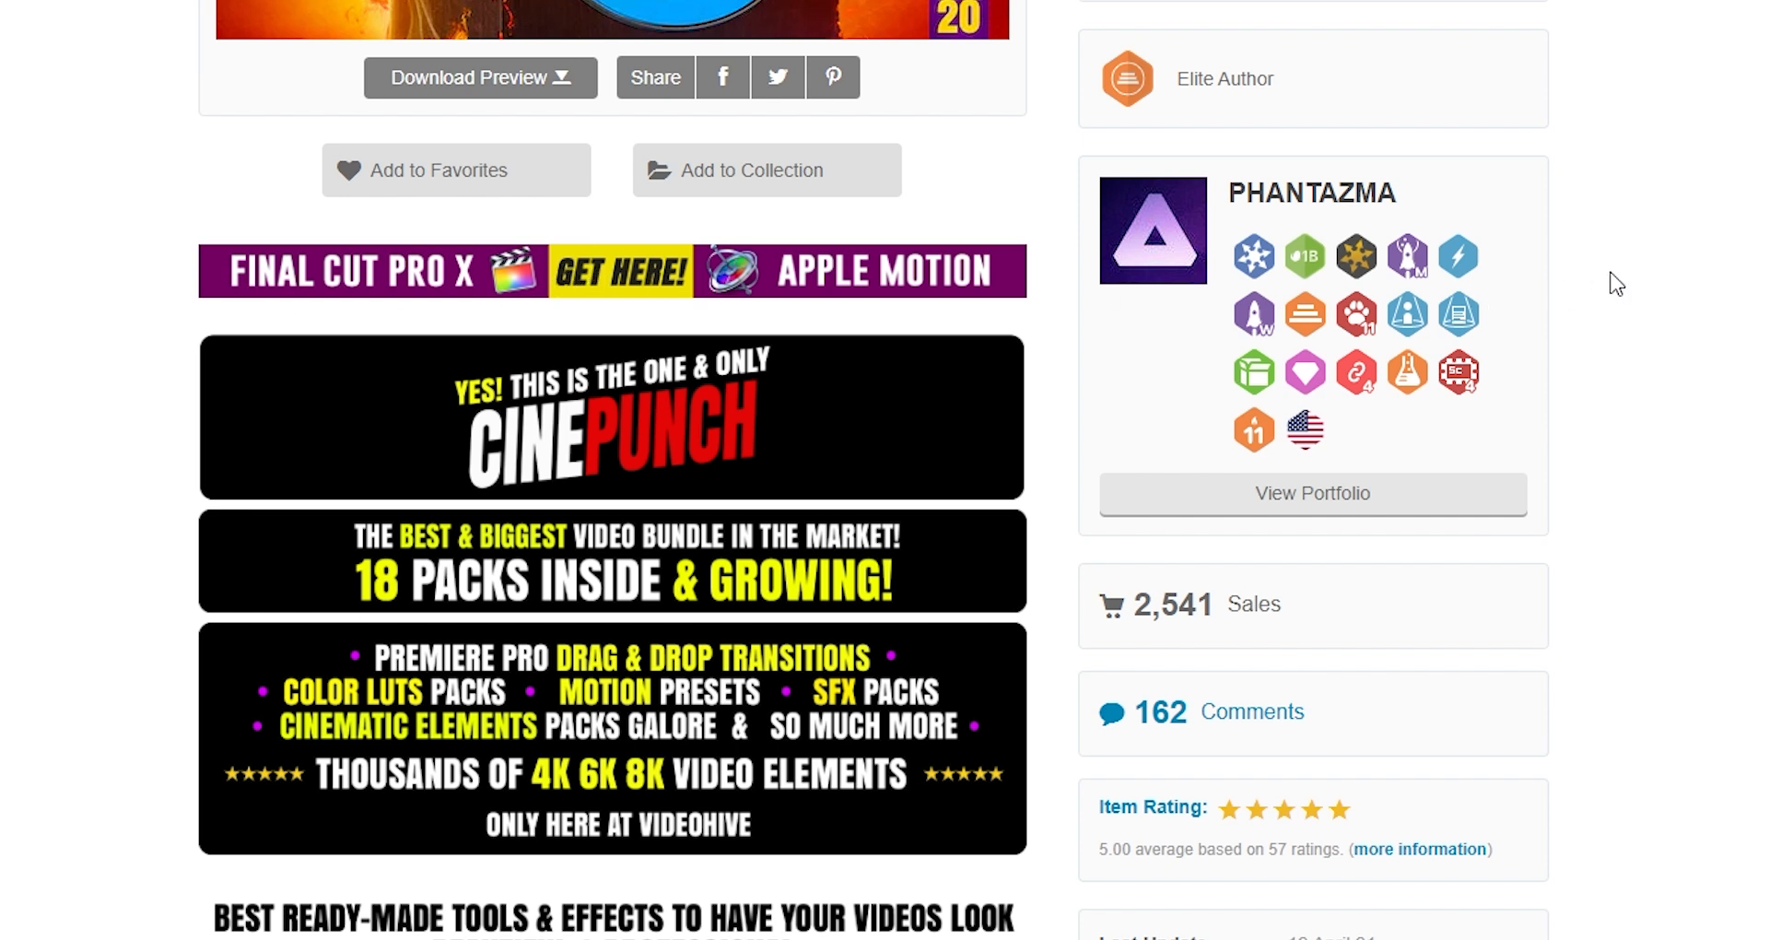
pyautogui.scroll(-1, 1622, 284)
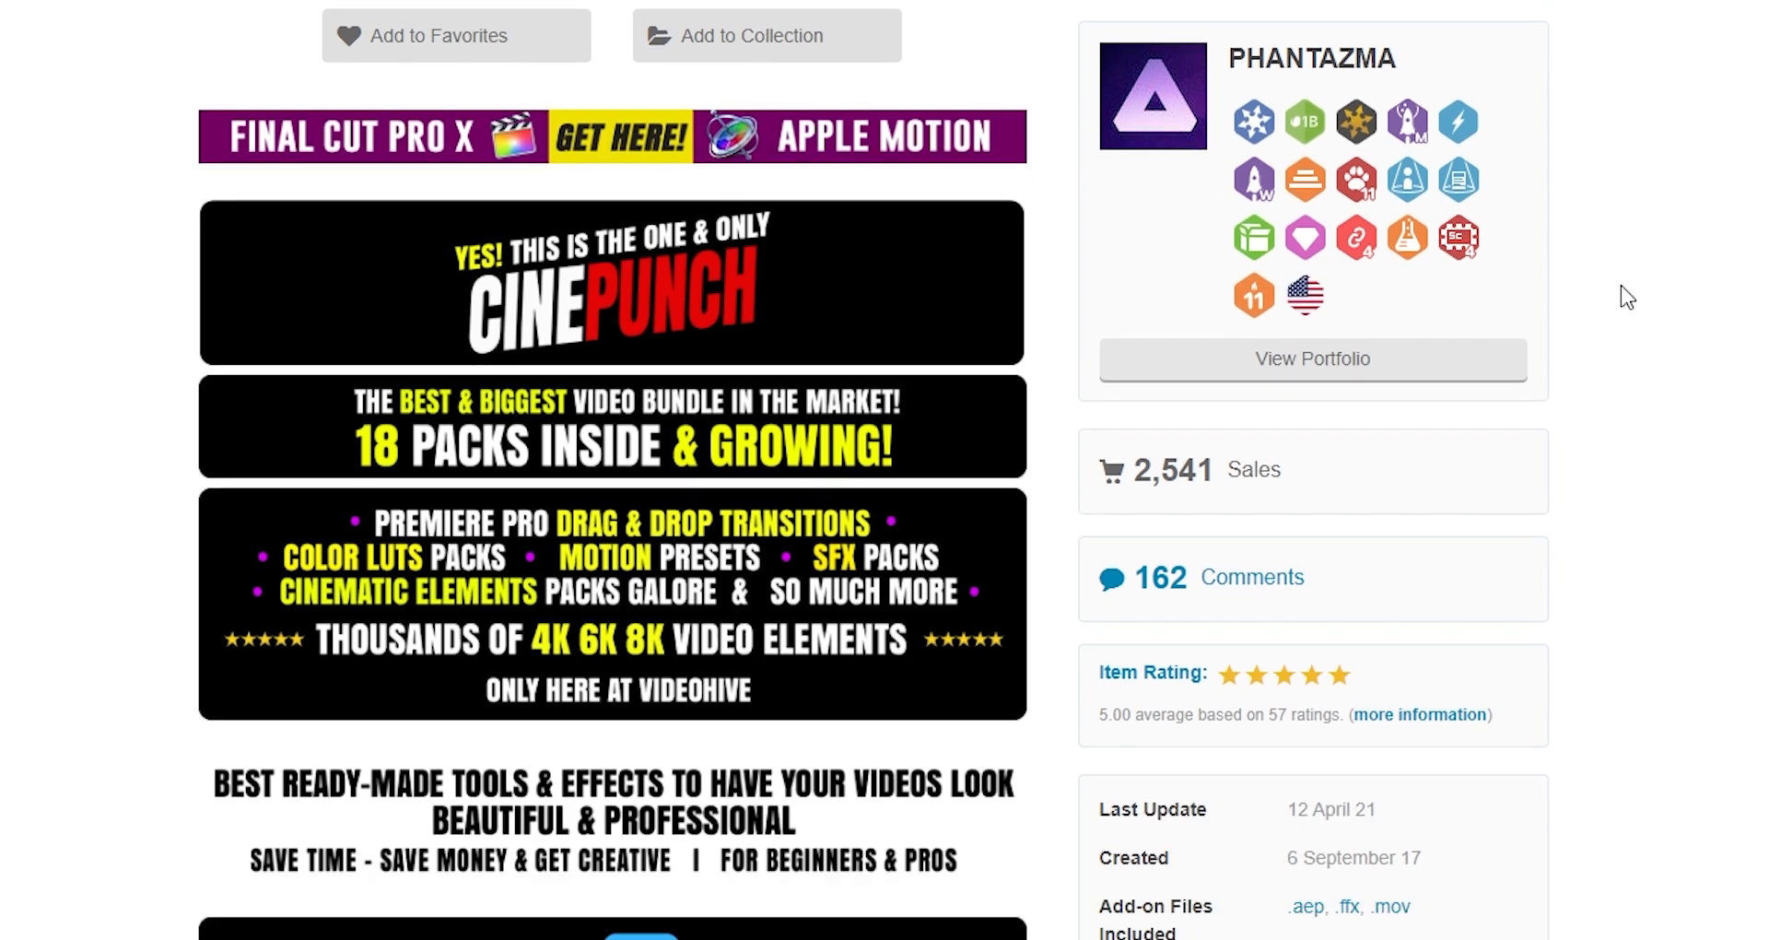
pyautogui.scroll(-1, 1621, 285)
pyautogui.scroll(-1, 1621, 285)
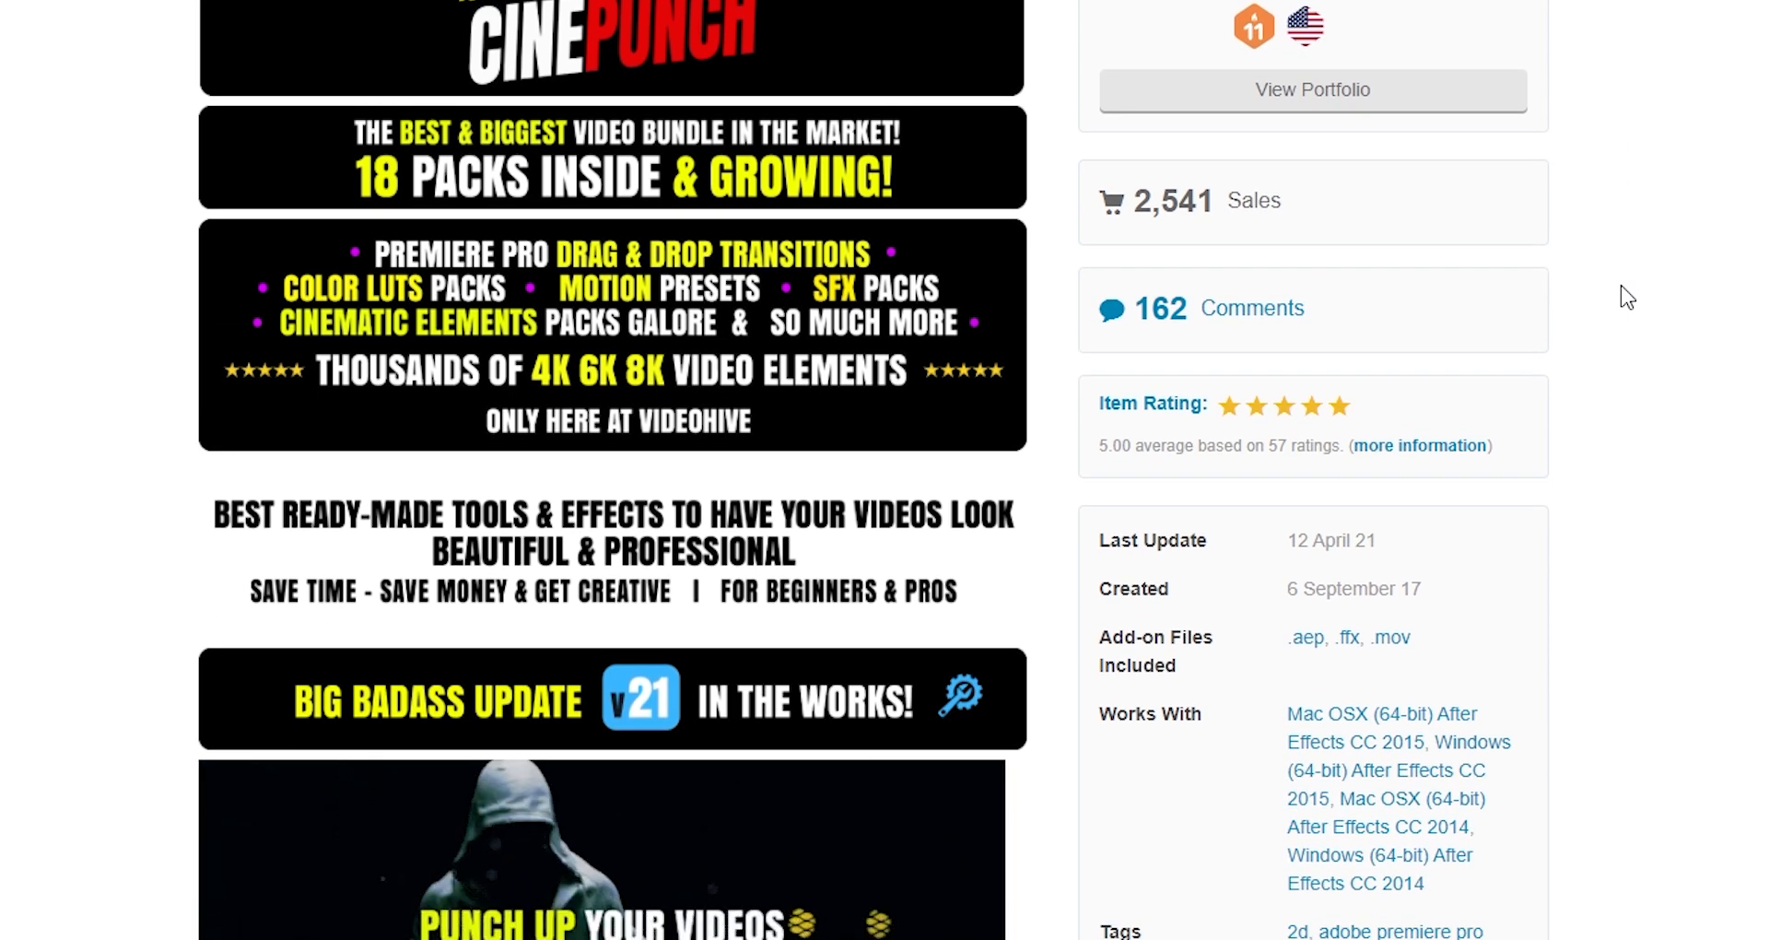
pyautogui.scroll(-1, 1622, 286)
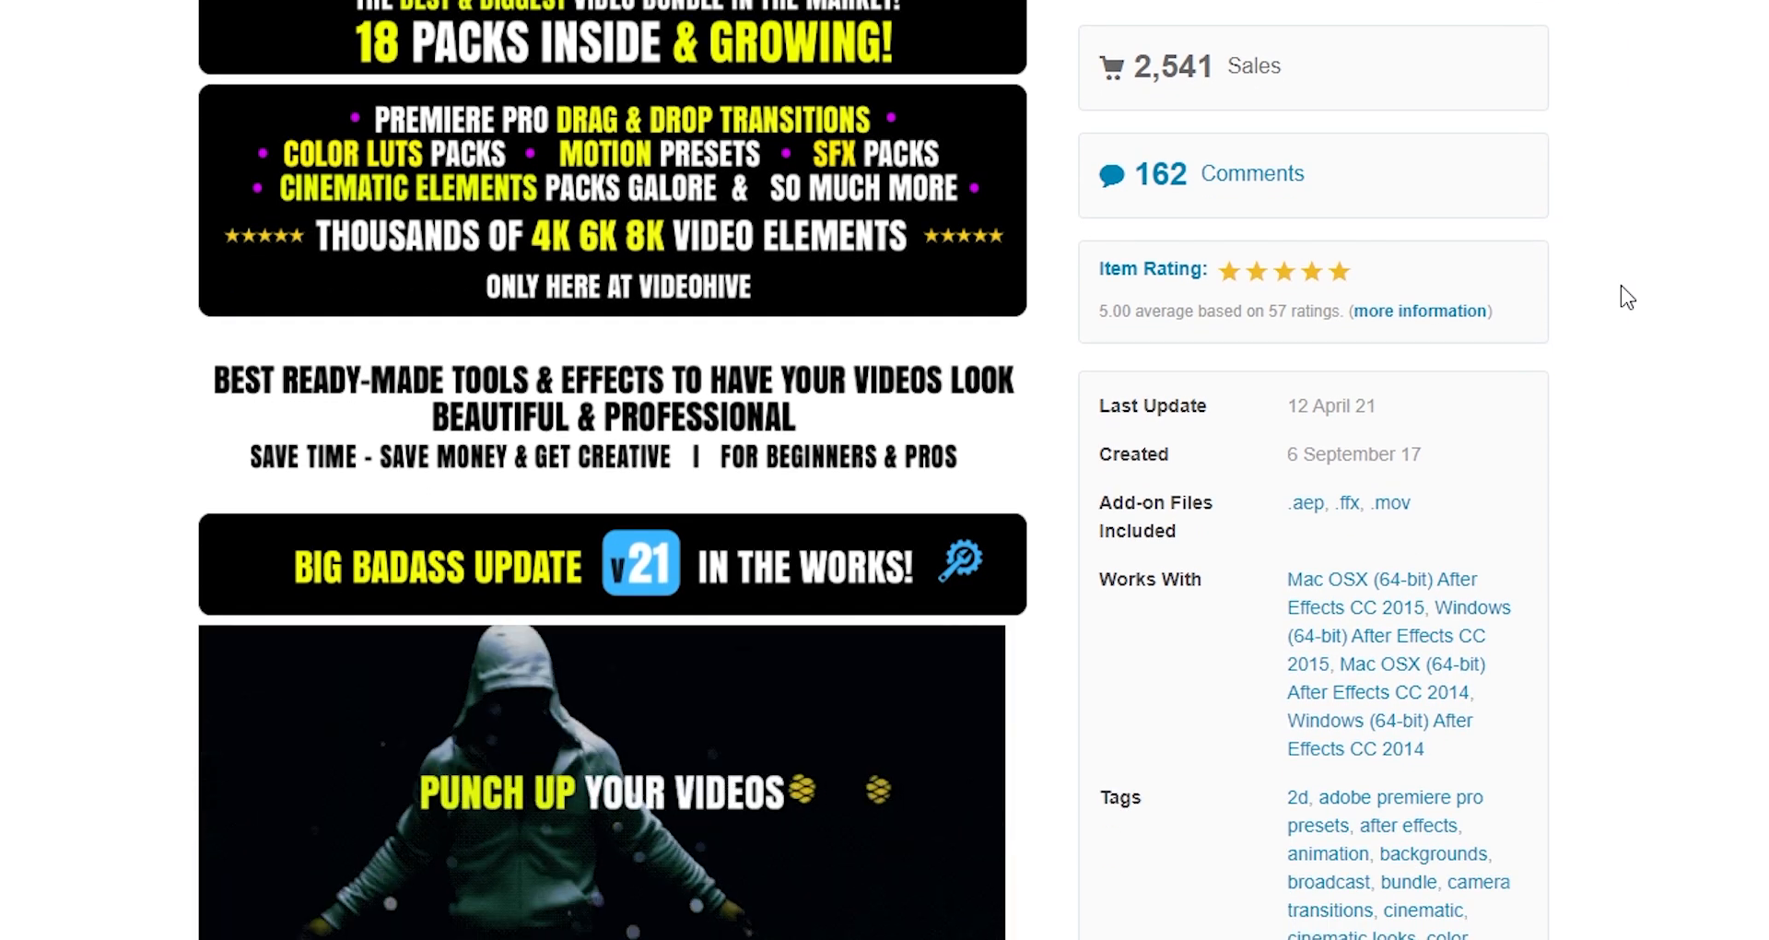
pyautogui.scroll(-1, 1622, 286)
pyautogui.scroll(-1, 1620, 285)
pyautogui.scroll(-1, 1620, 285)
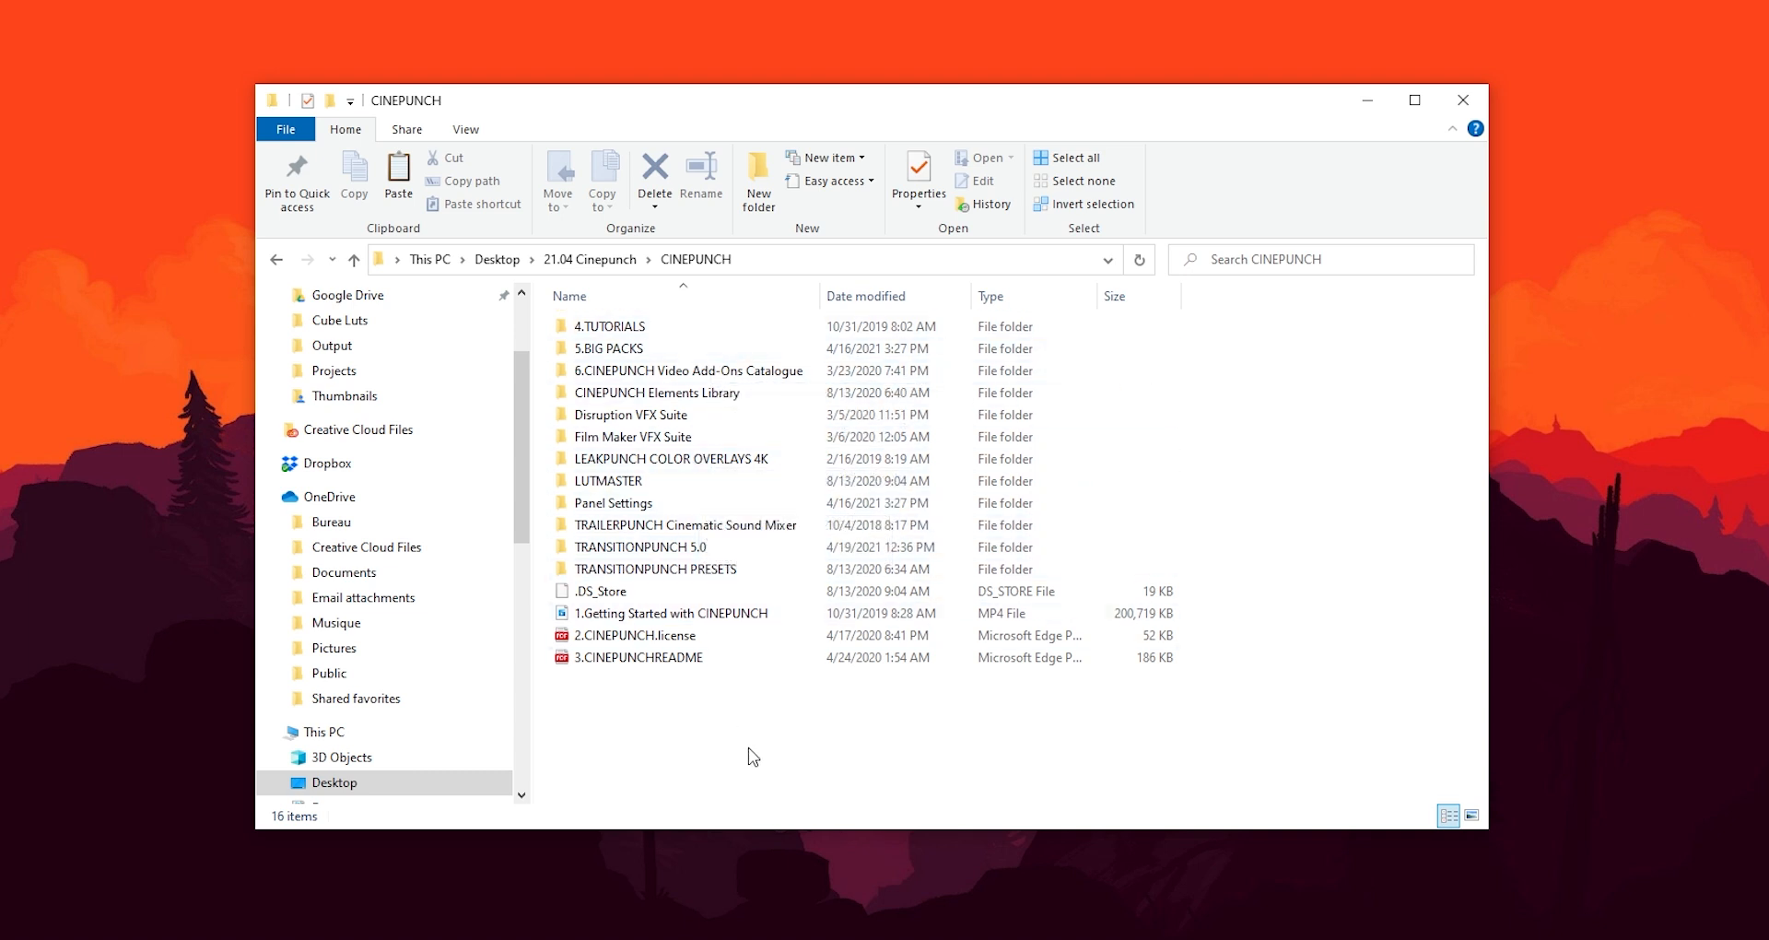
# Step: Open the 4.TUTORIALS folder in File Explorer
pyautogui.click(579, 328)
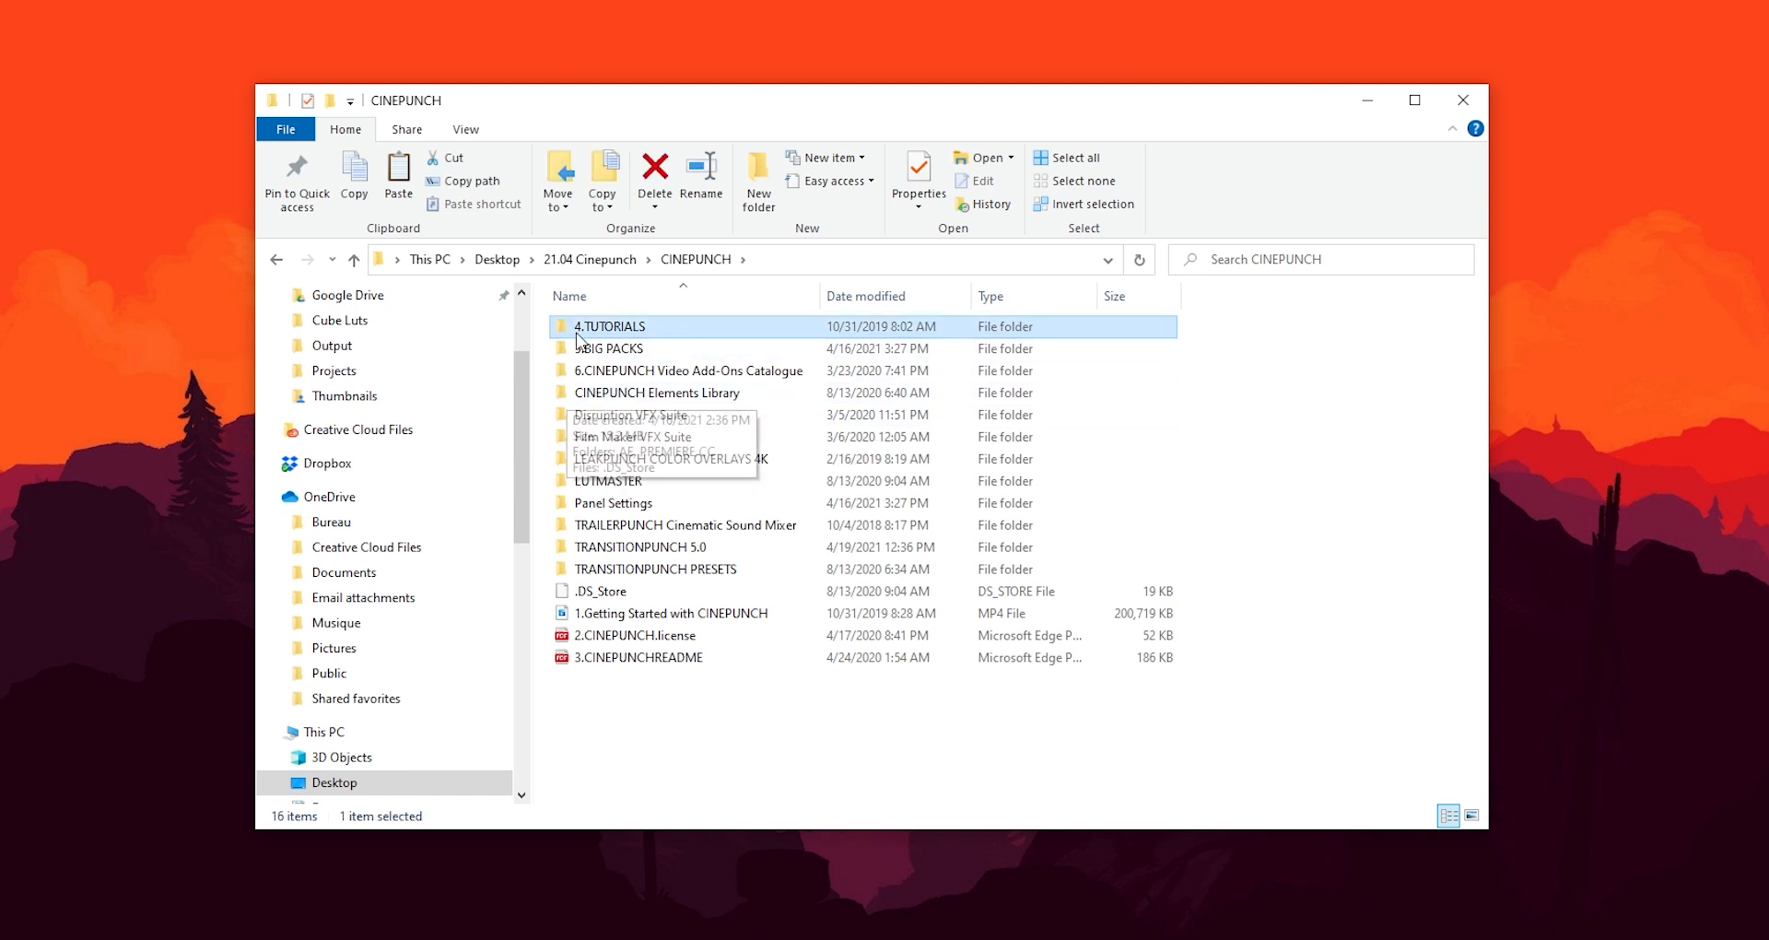
pyautogui.doubleClick(609, 330)
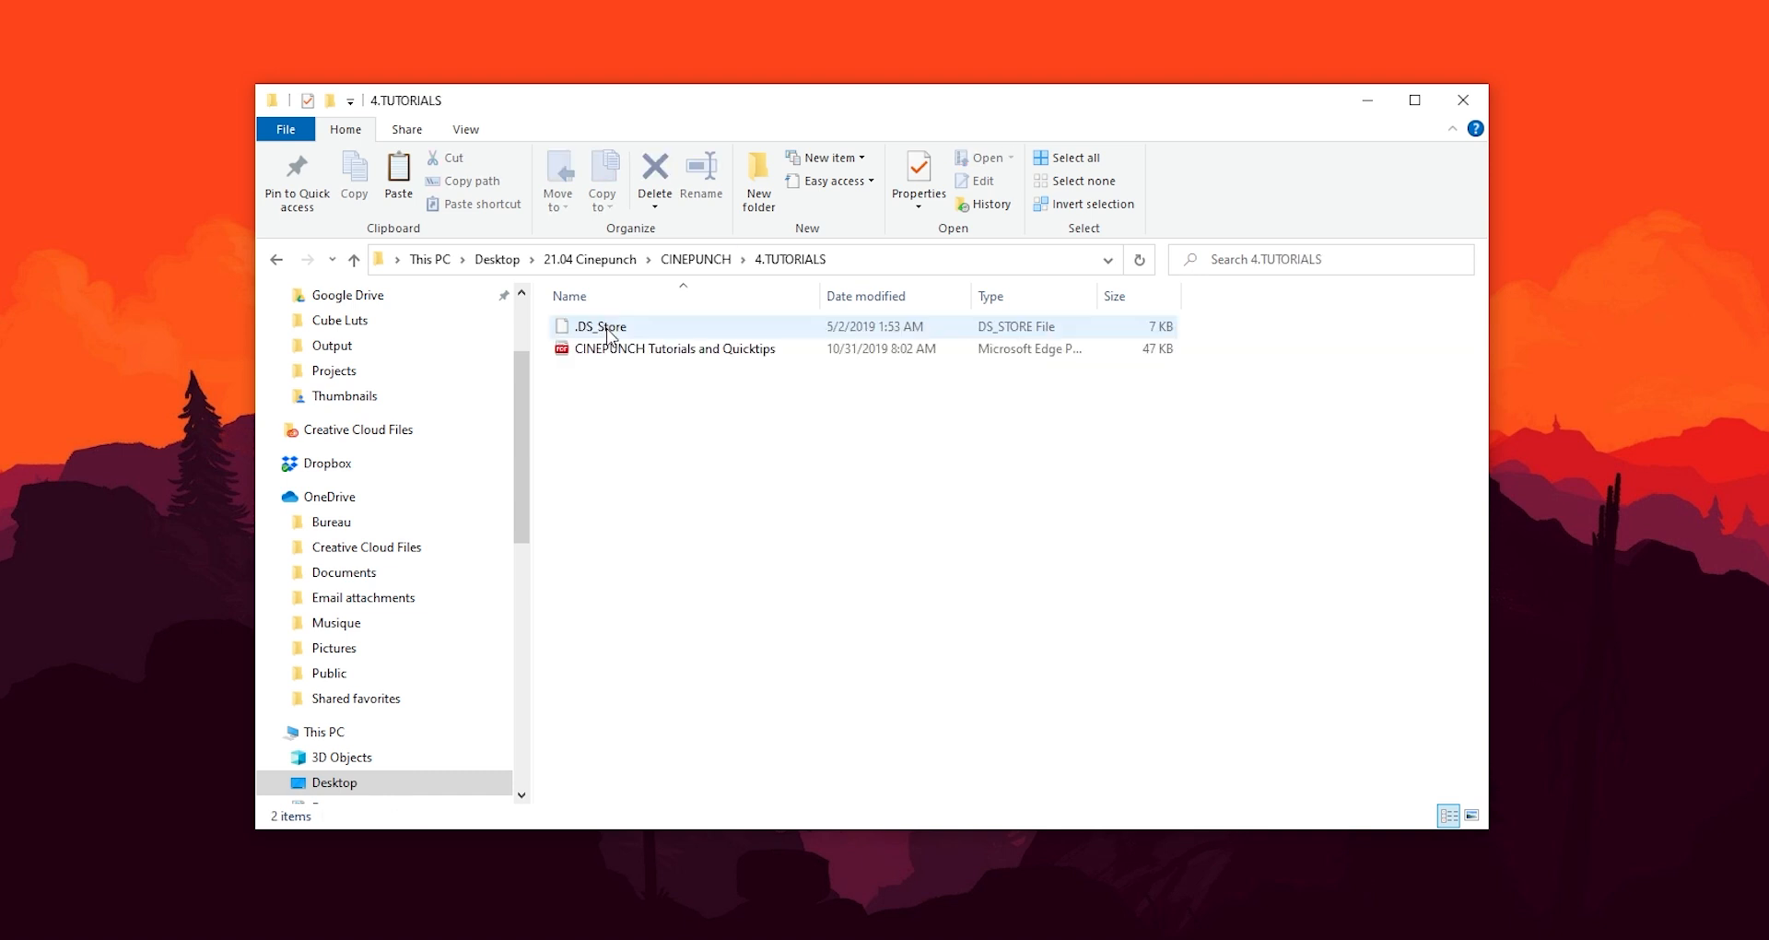
# Step: Open the CINEPUNCH Tutorials and Quicktips page from the folder
pyautogui.doubleClick(743, 356)
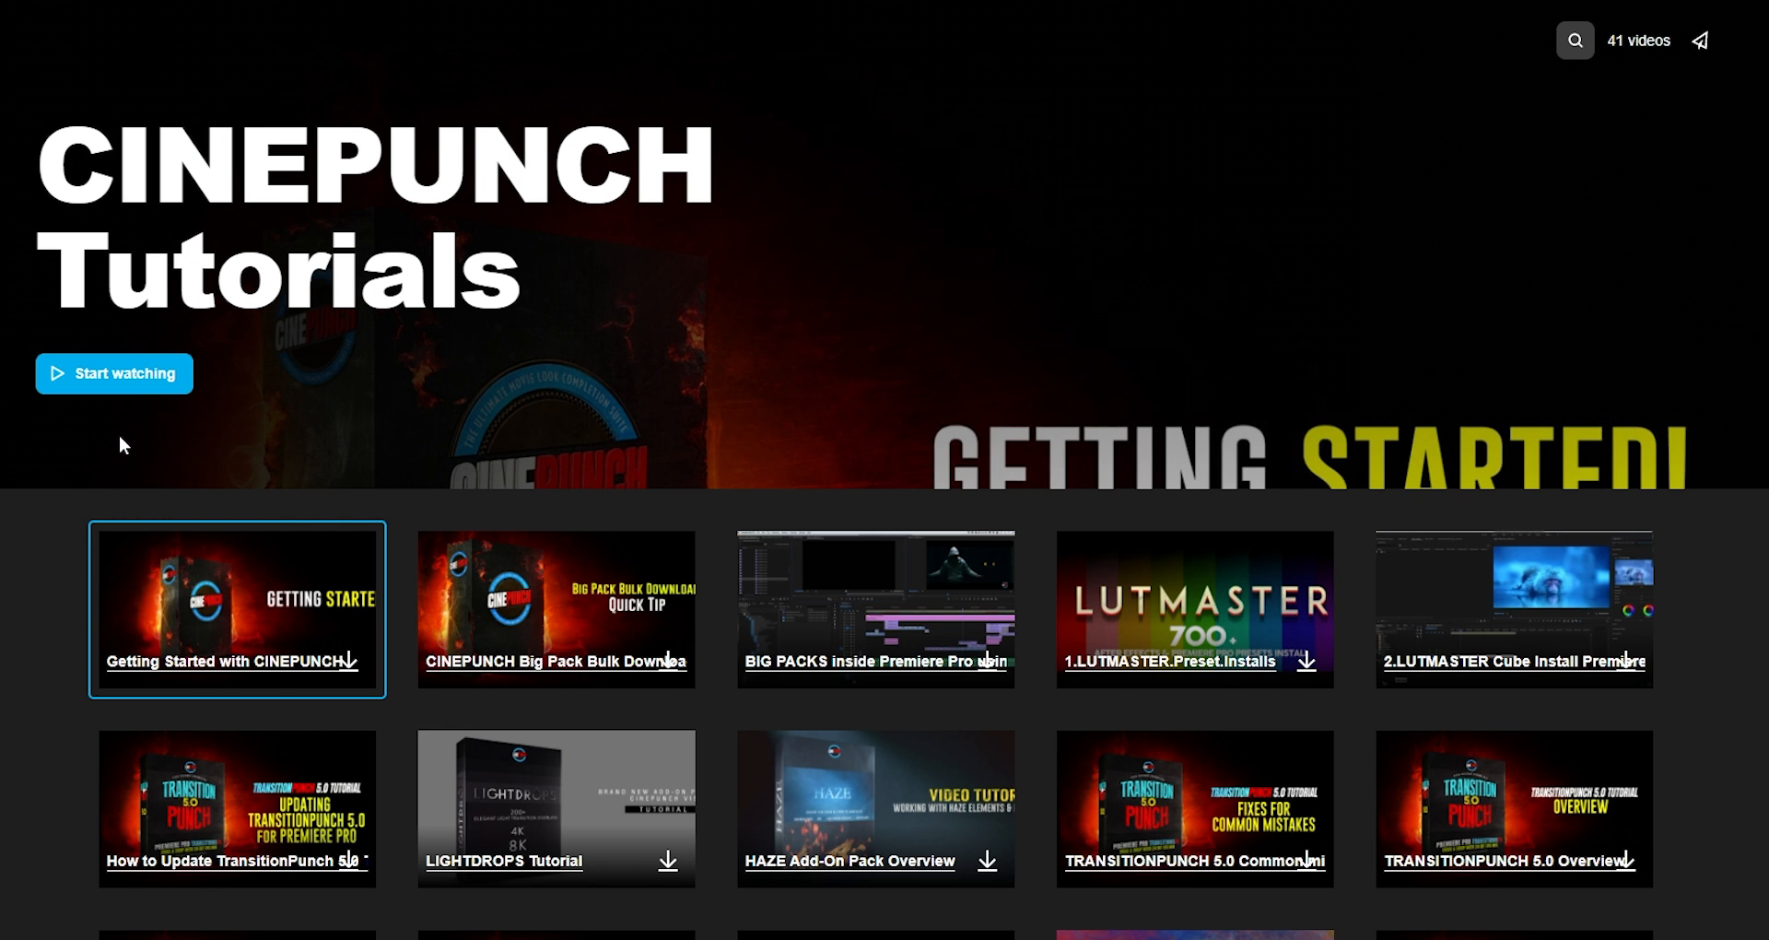
pyautogui.scroll(-3, 483, 595)
pyautogui.scroll(-3, 498, 594)
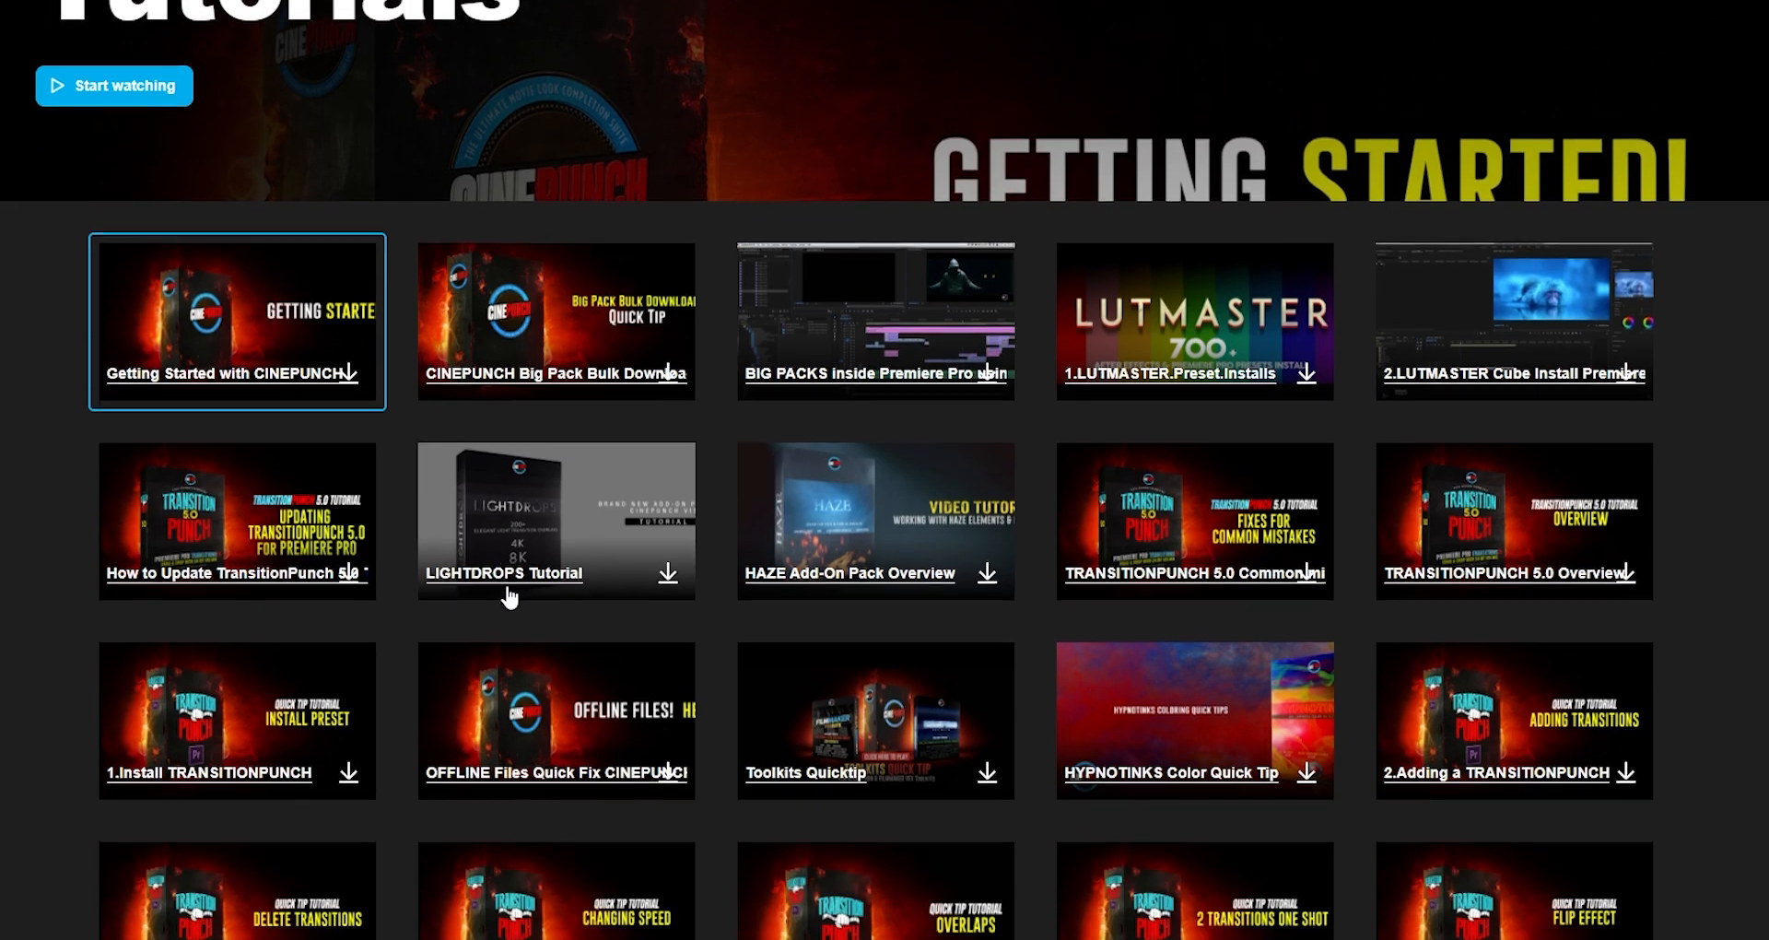
pyautogui.scroll(-3, 510, 595)
pyautogui.scroll(-4, 508, 594)
pyautogui.scroll(-3, 509, 596)
pyautogui.scroll(-3, 509, 594)
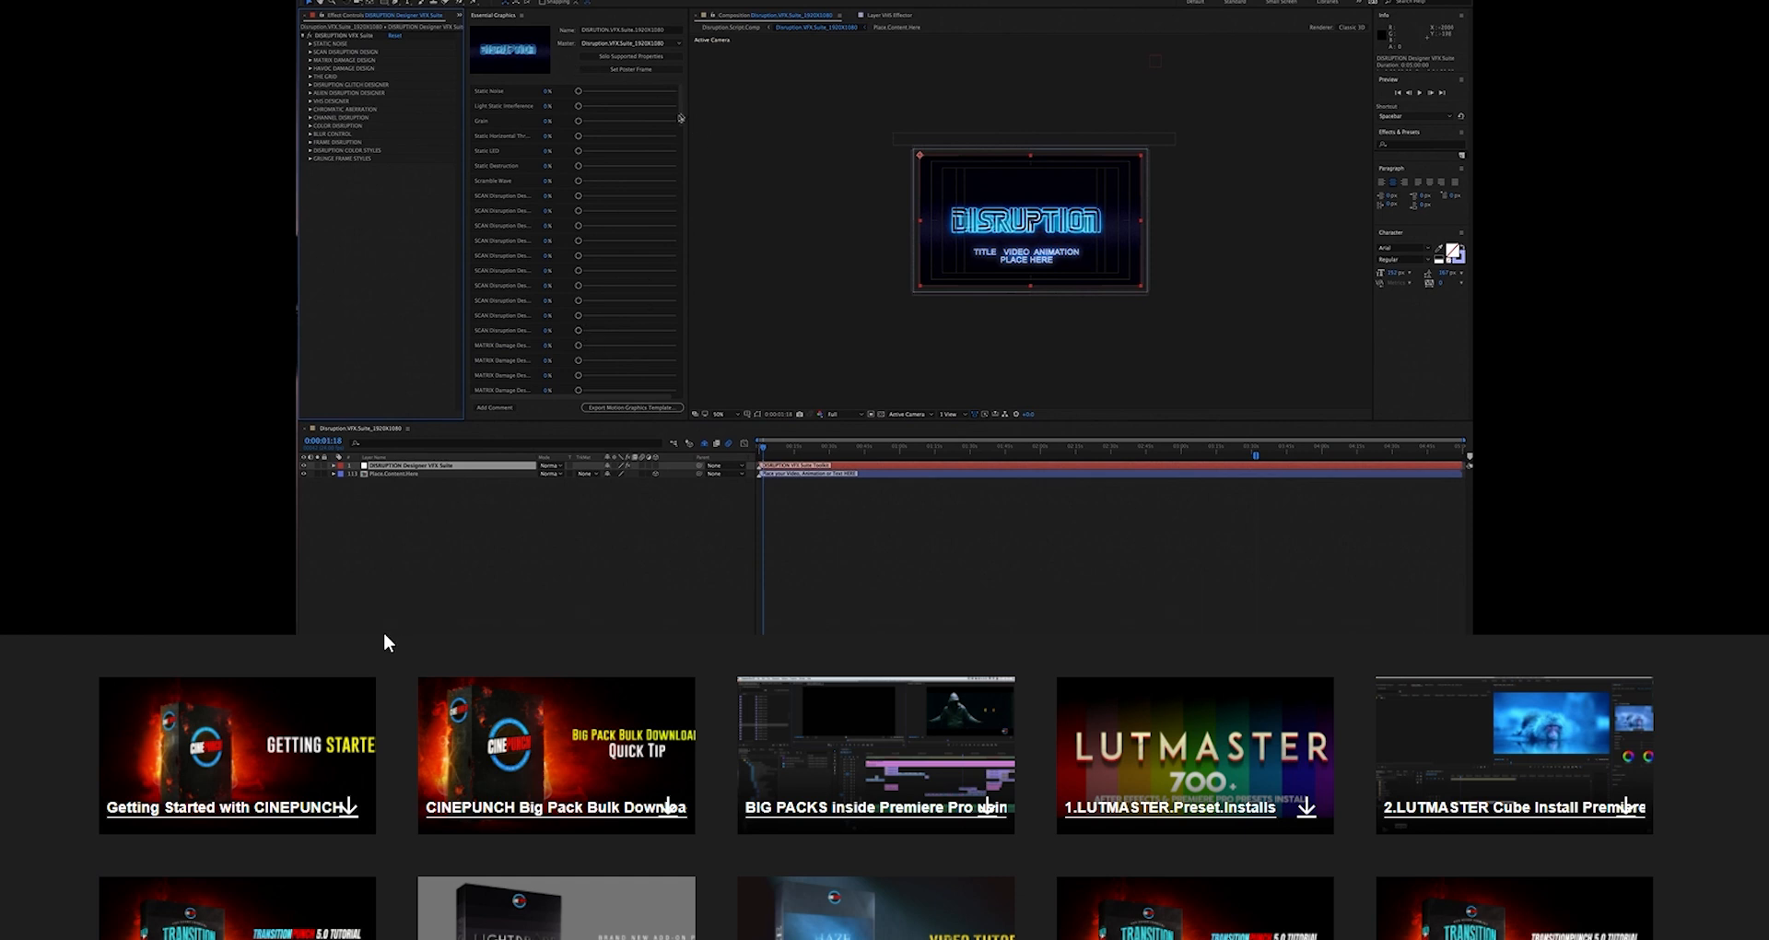
pyautogui.scroll(-5, 384, 631)
pyautogui.scroll(4, 688, 784)
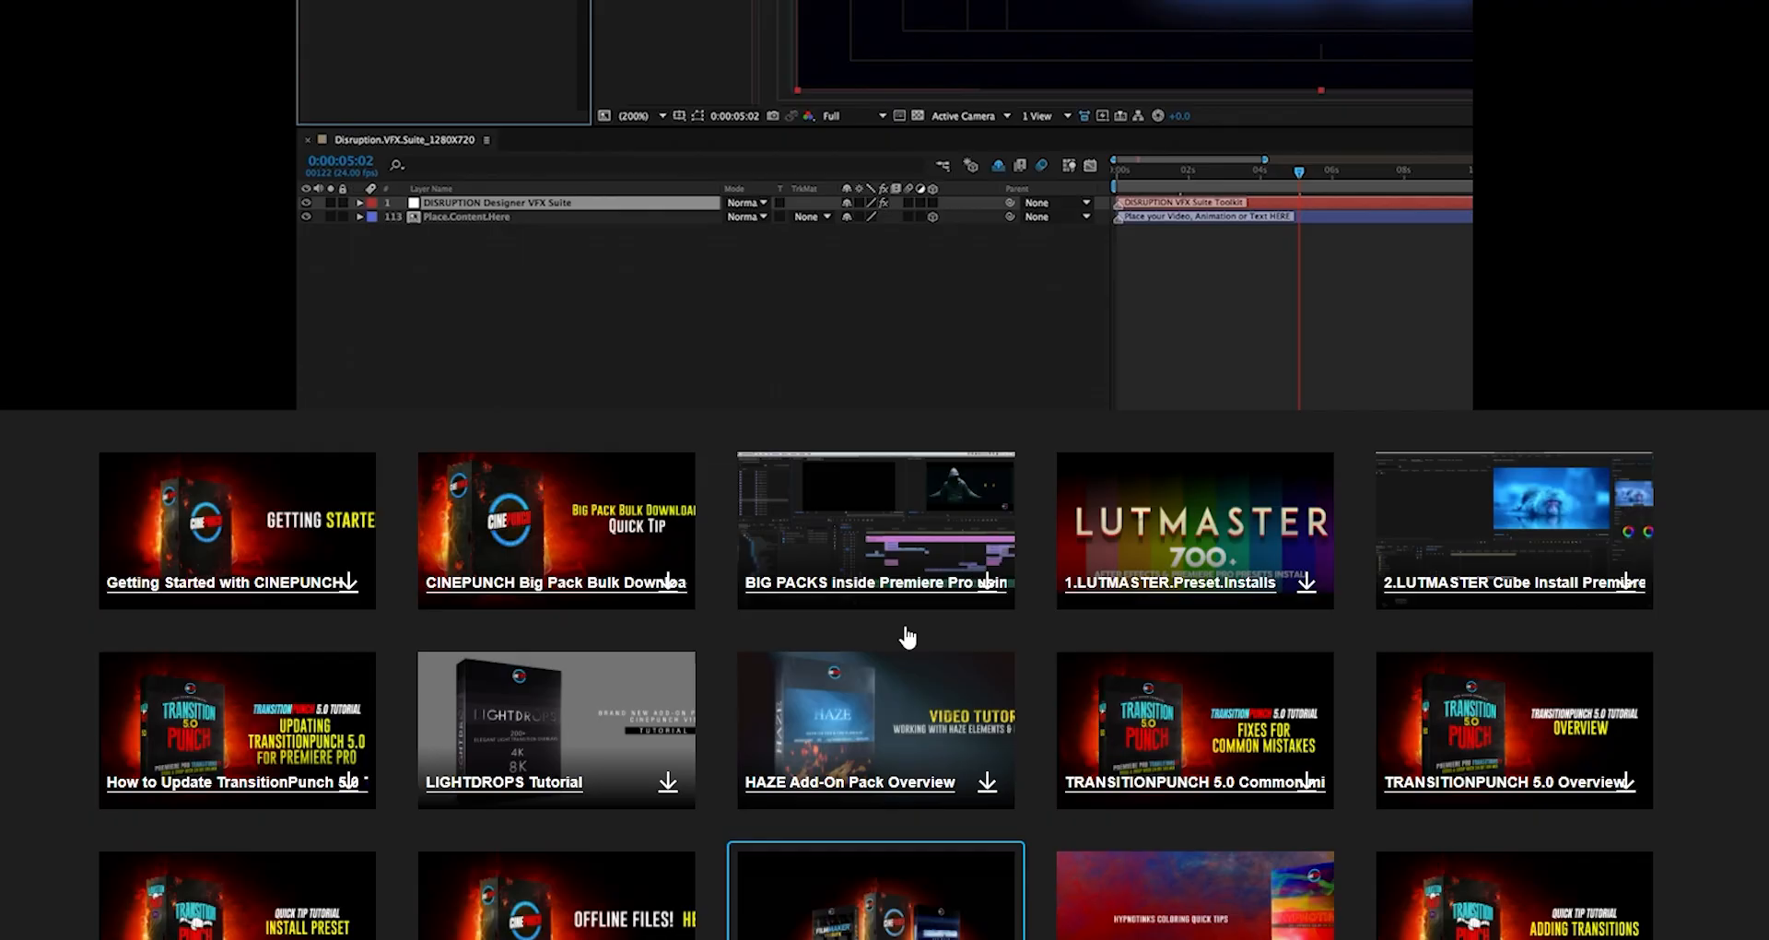
pyautogui.scroll(3, 688, 784)
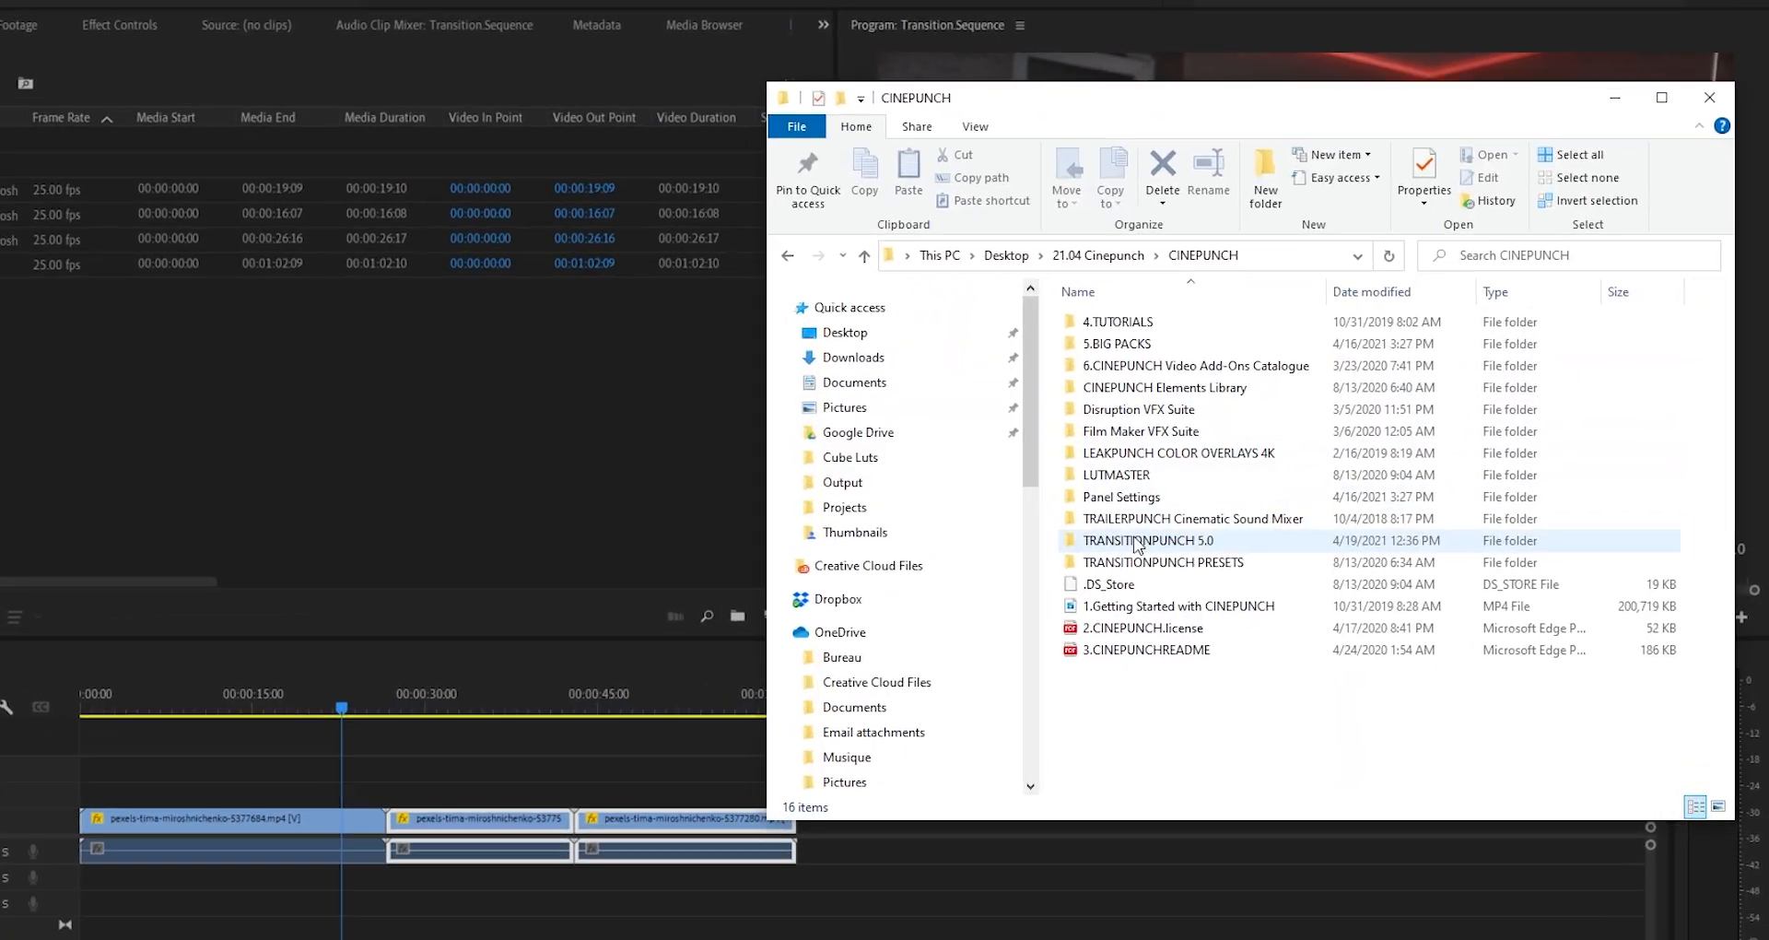
# Step: Open the TRANSITIONPUNCH 5.0 folder and drag its .prproj into Premiere's Project panel
pyautogui.click(1054, 555)
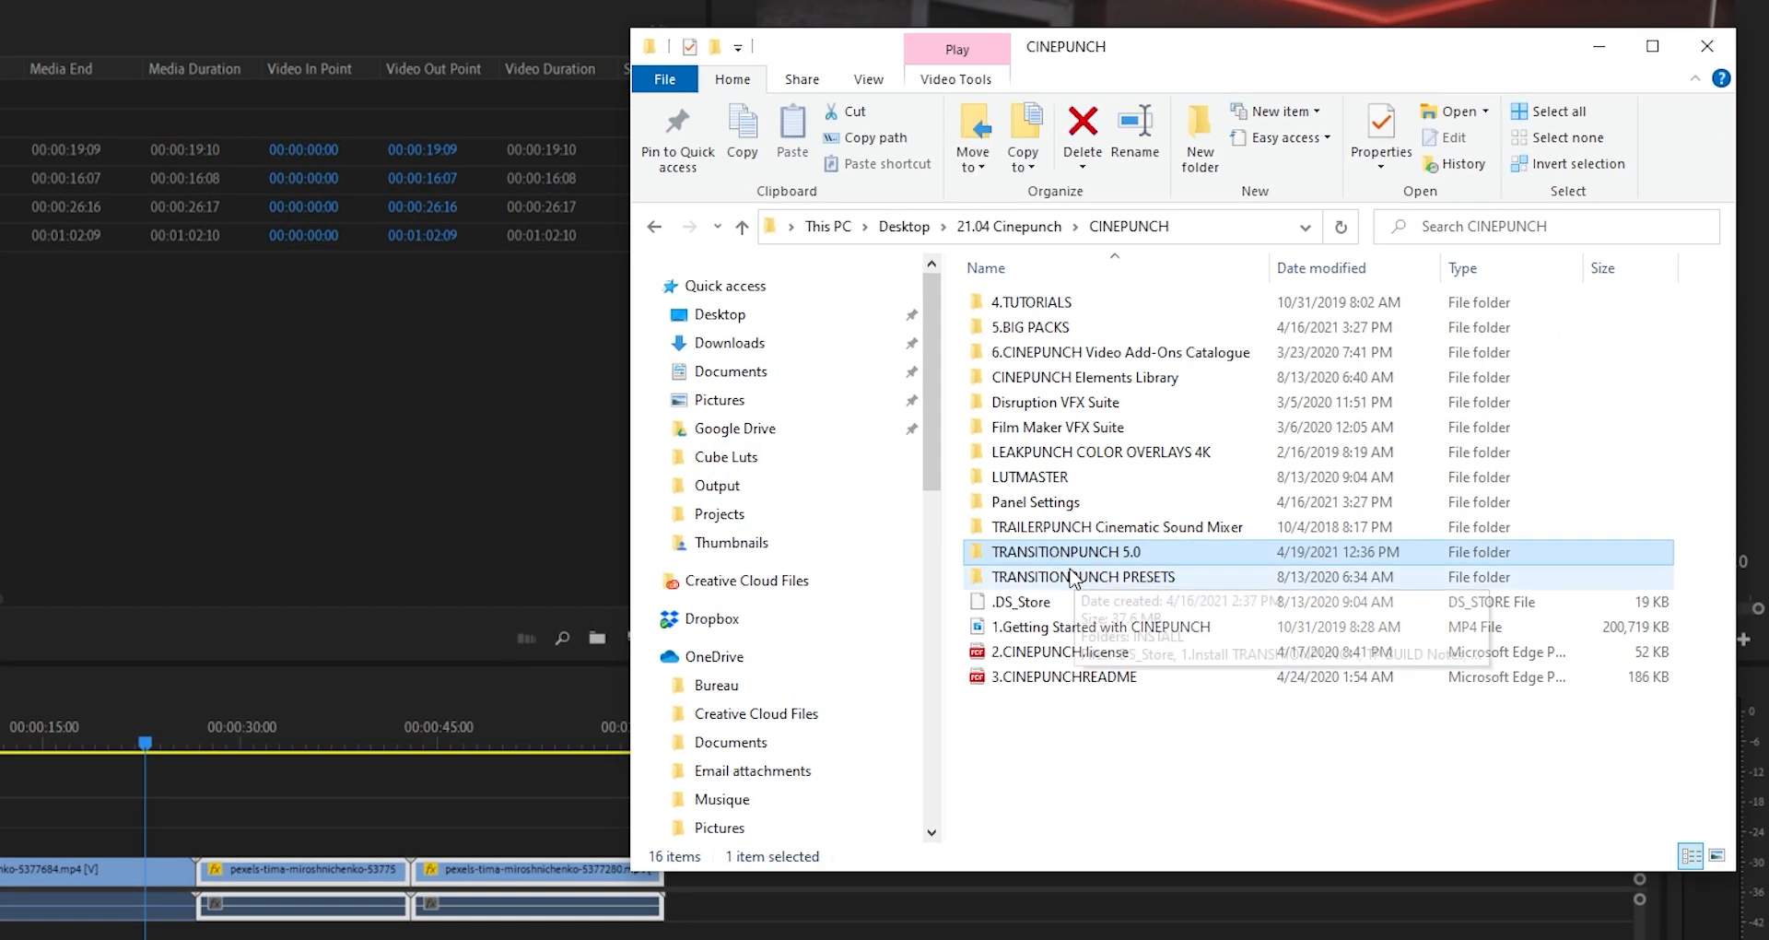
pyautogui.doubleClick(1063, 554)
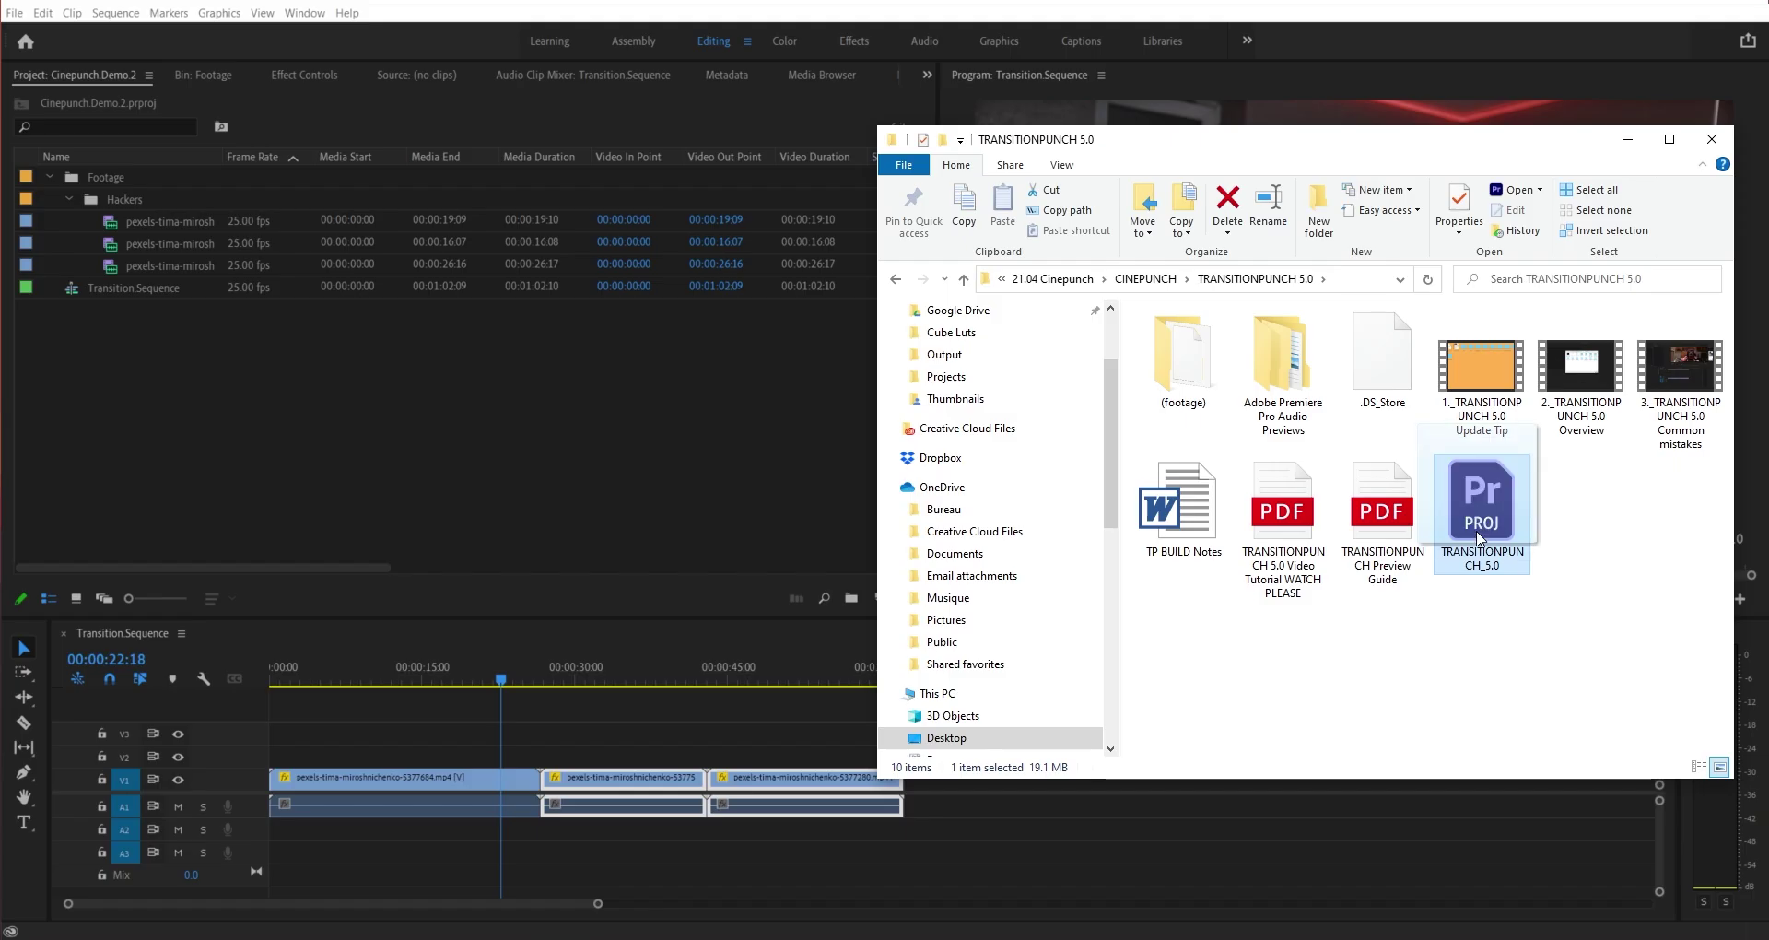
pyautogui.moveTo(1481, 519); pyautogui.dragTo(392, 455)
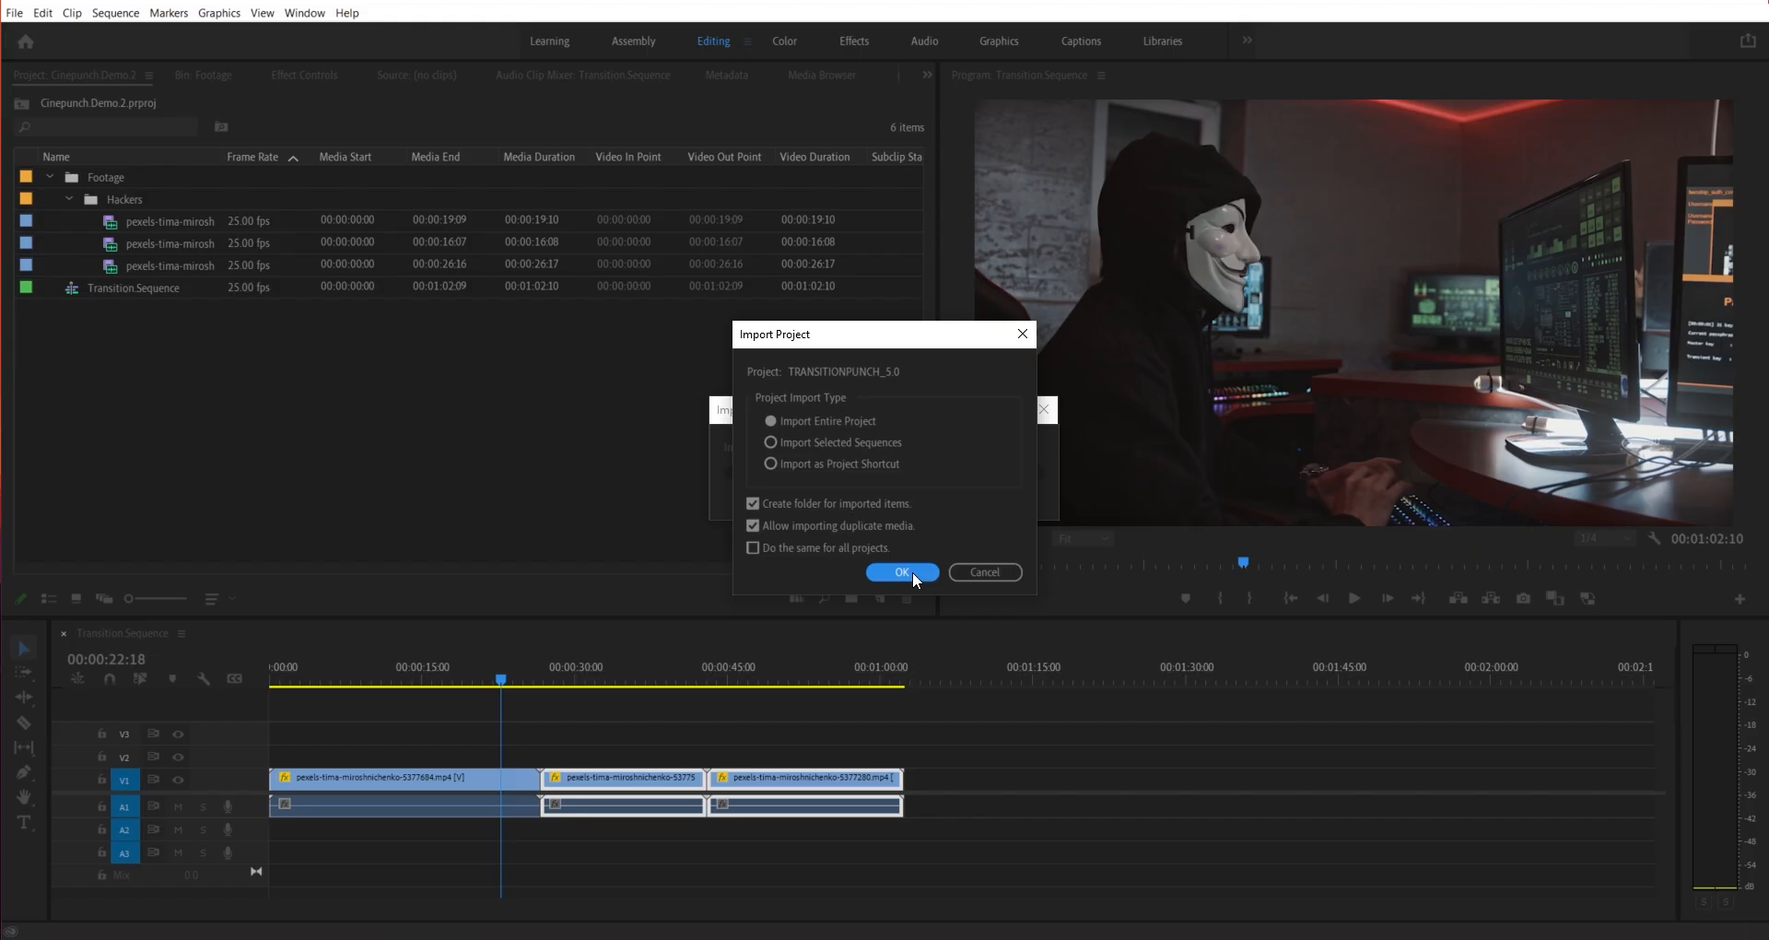
# Step: Confirm whole-project import, then browse to 28_GLITCH MADNESS > 1 Second and show its clips as thumbnails
pyautogui.click(915, 572)
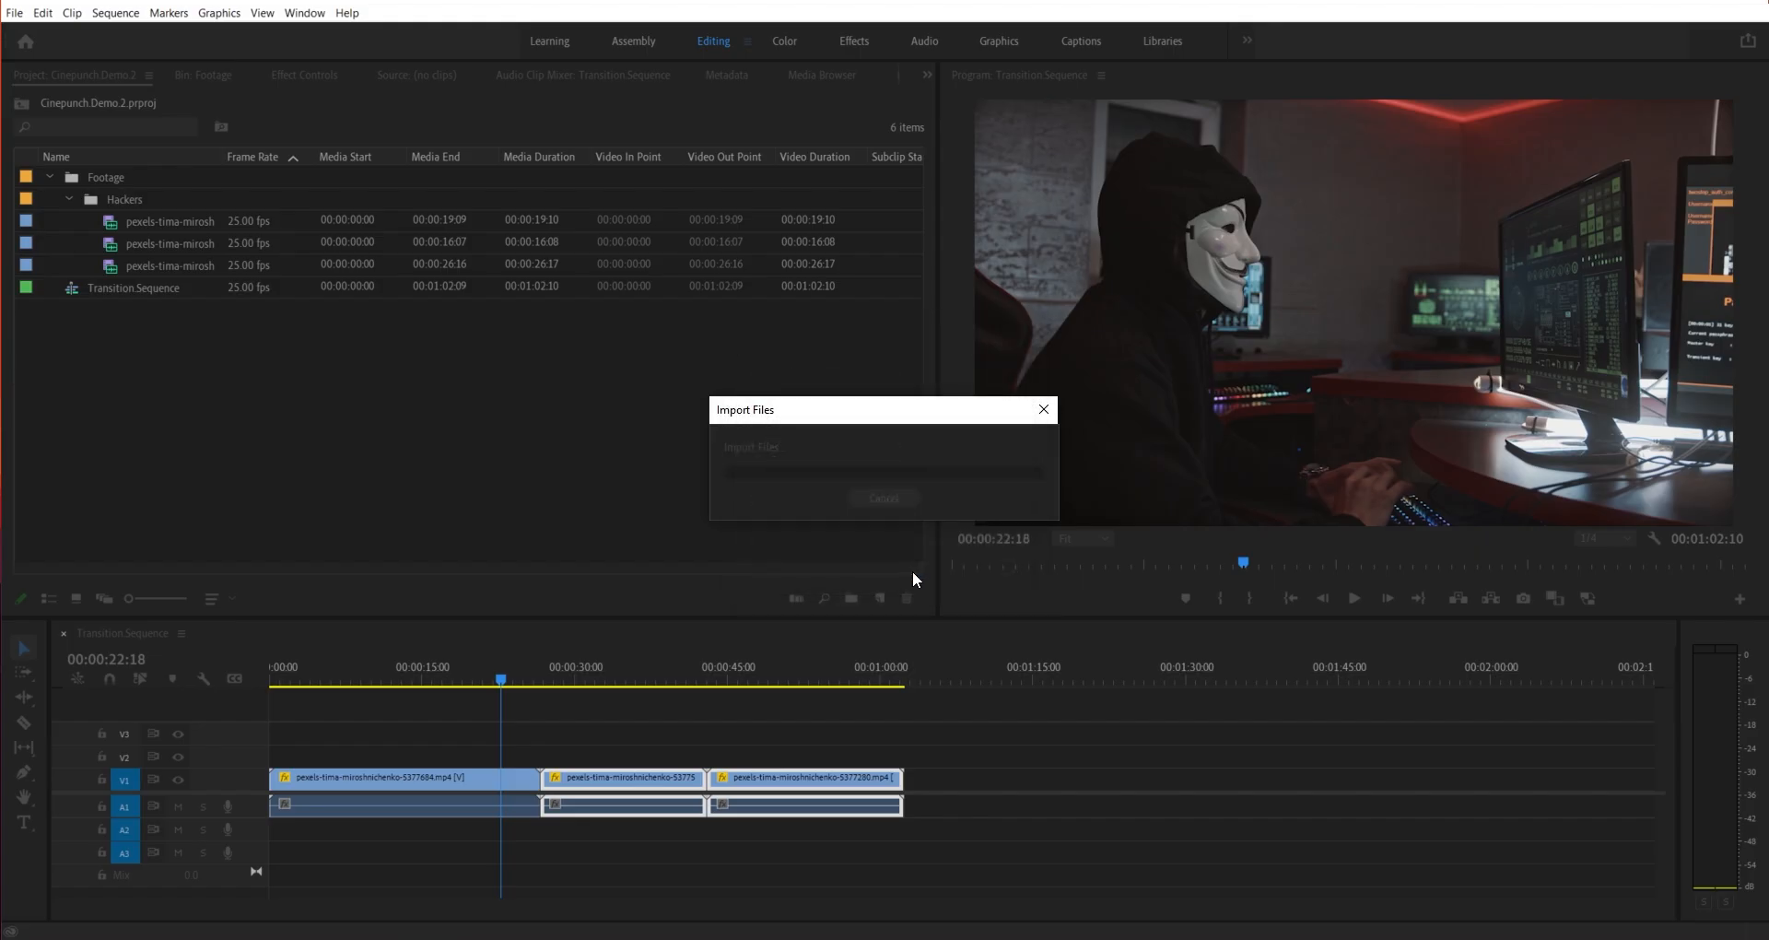
pyautogui.click(52, 285)
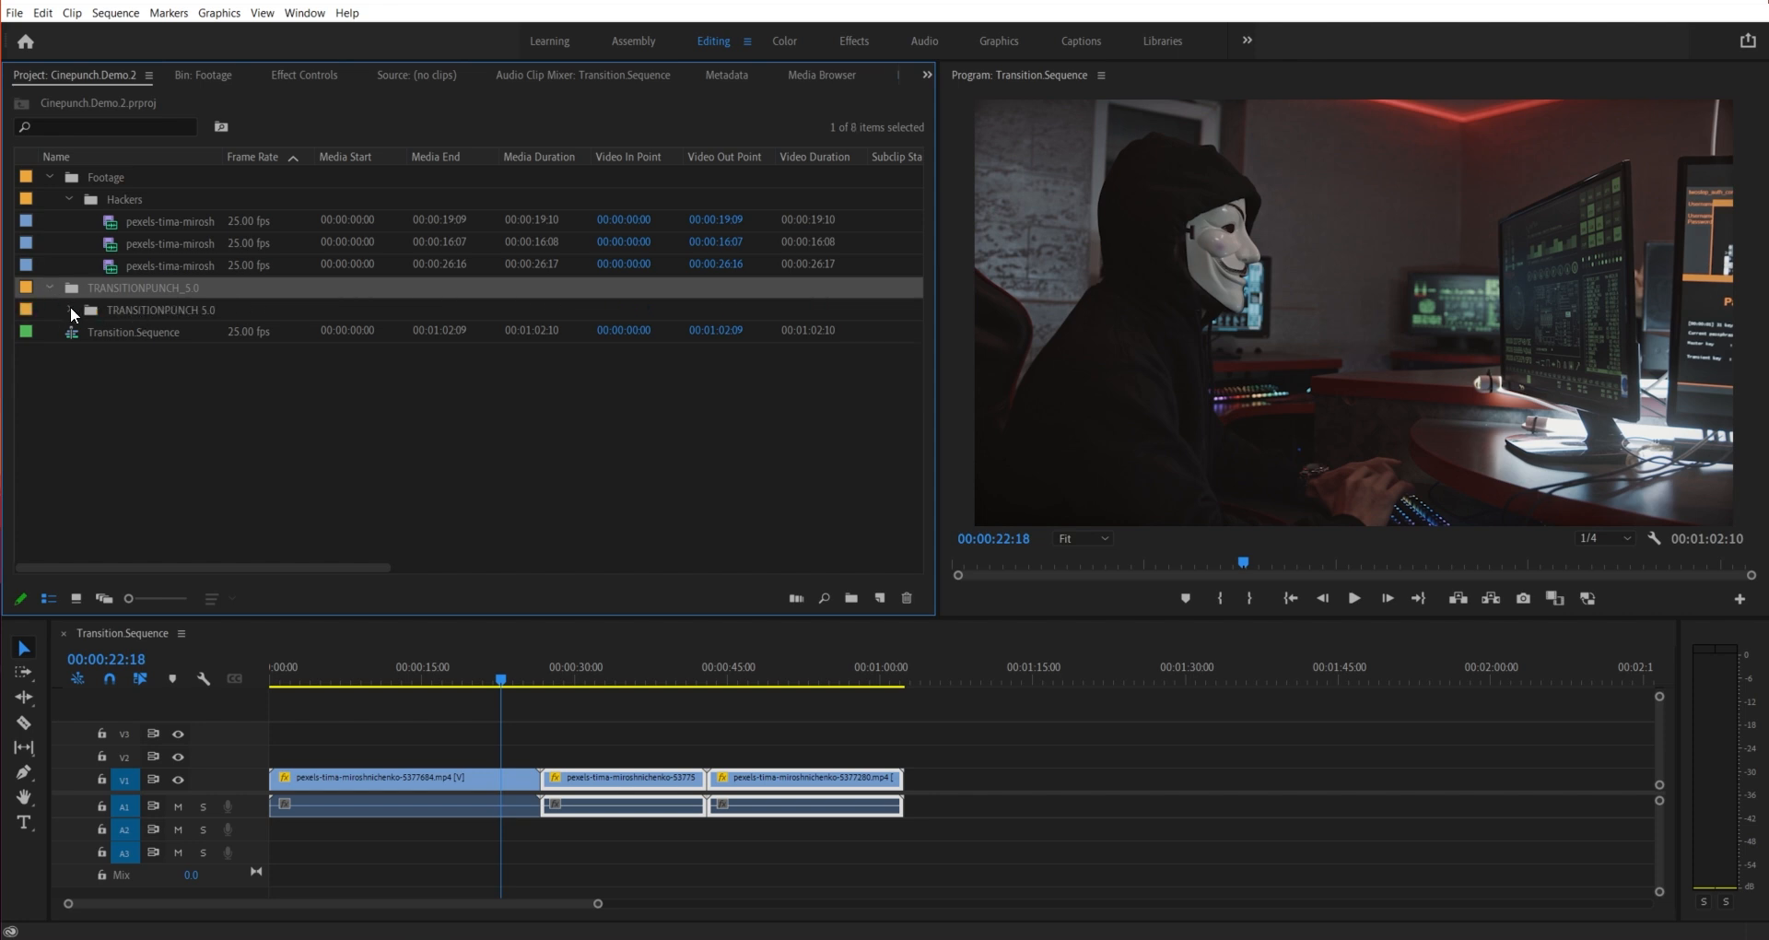
pyautogui.click(71, 307)
pyautogui.click(92, 352)
pyautogui.scroll(-2, 181, 600)
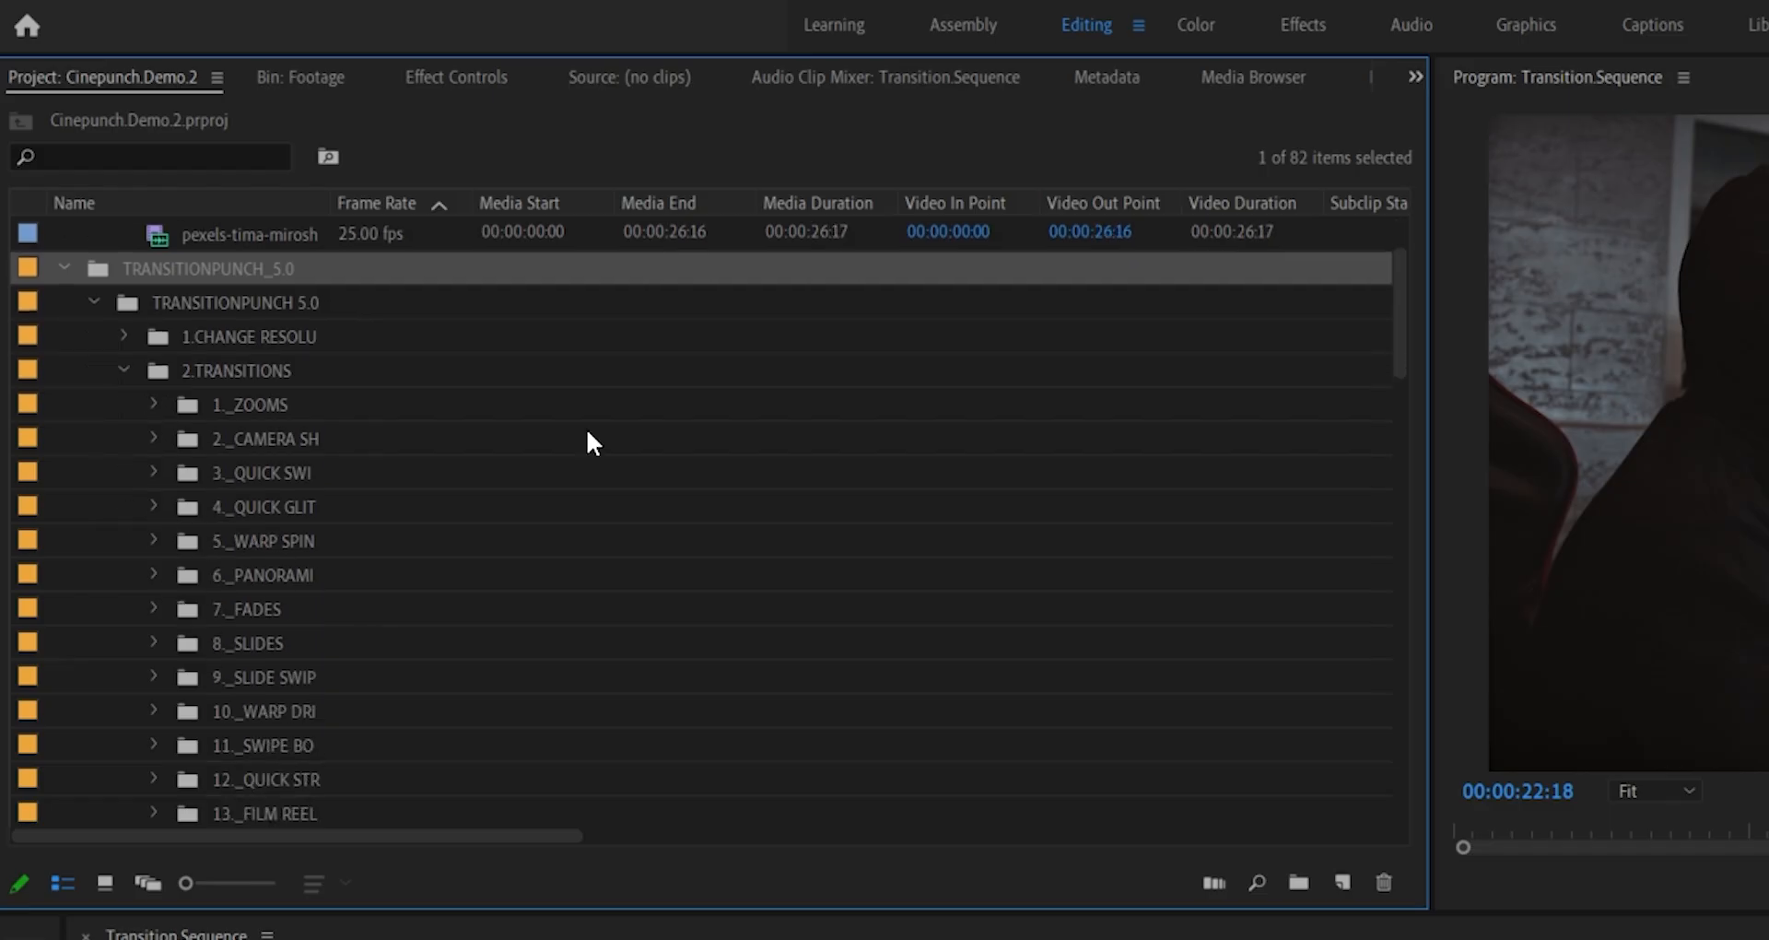
pyautogui.moveTo(1402, 328); pyautogui.dragTo(1403, 346)
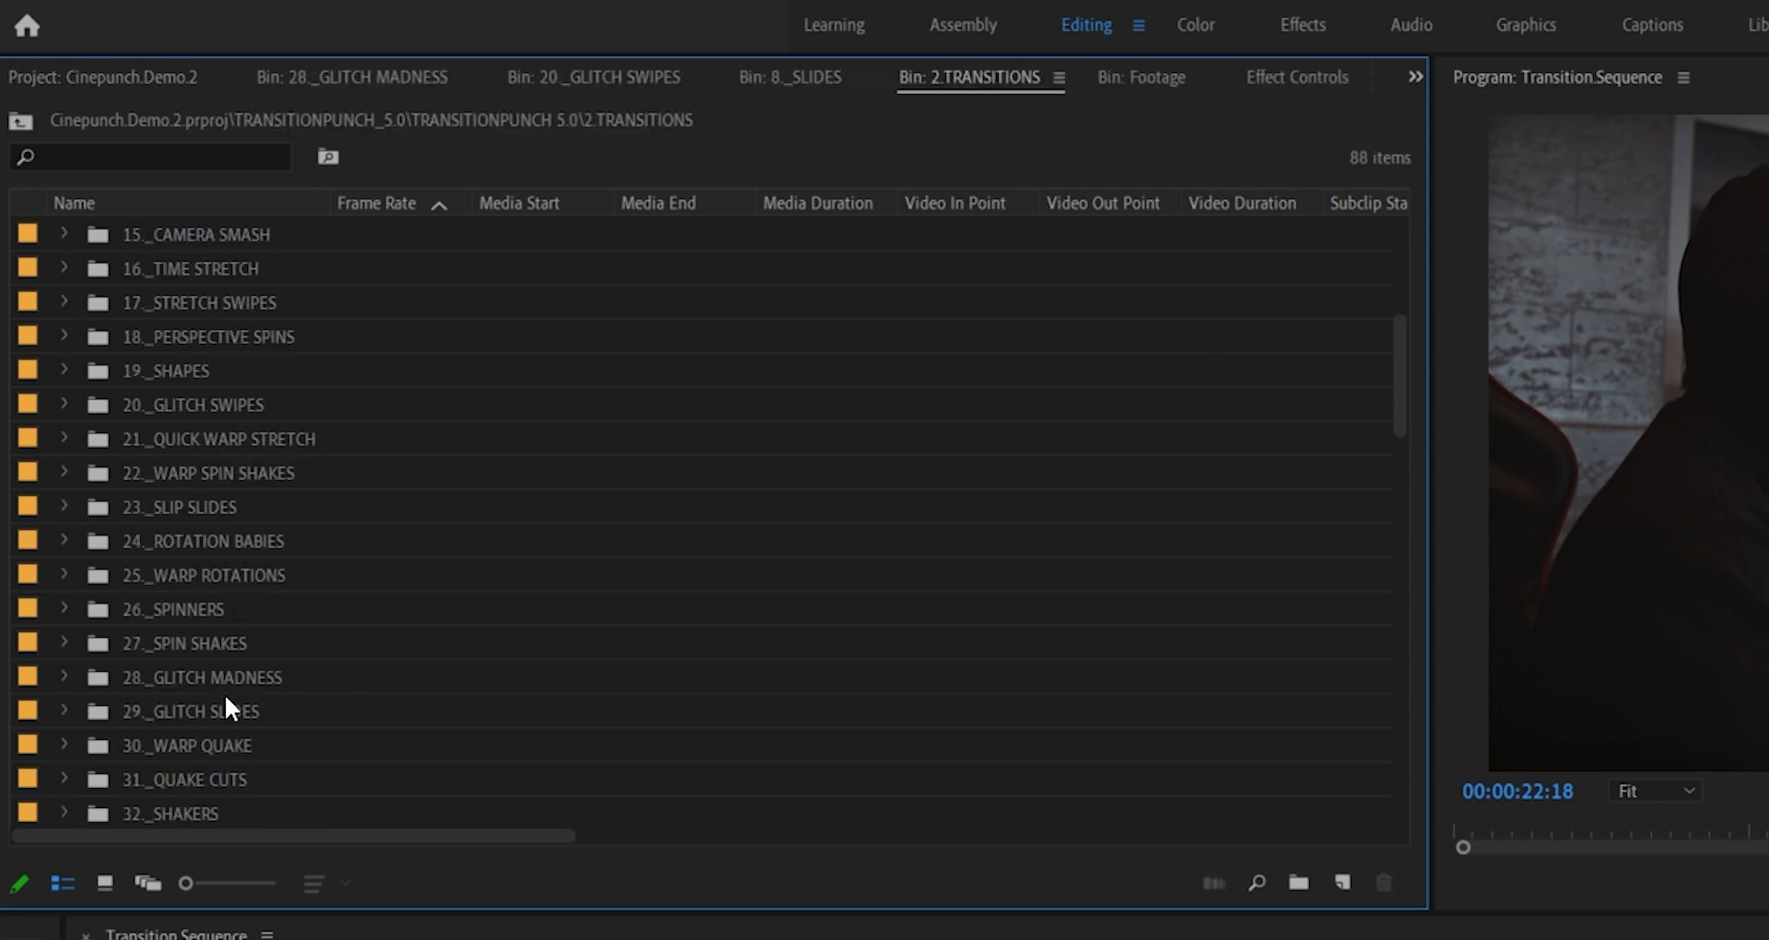
pyautogui.doubleClick(195, 677)
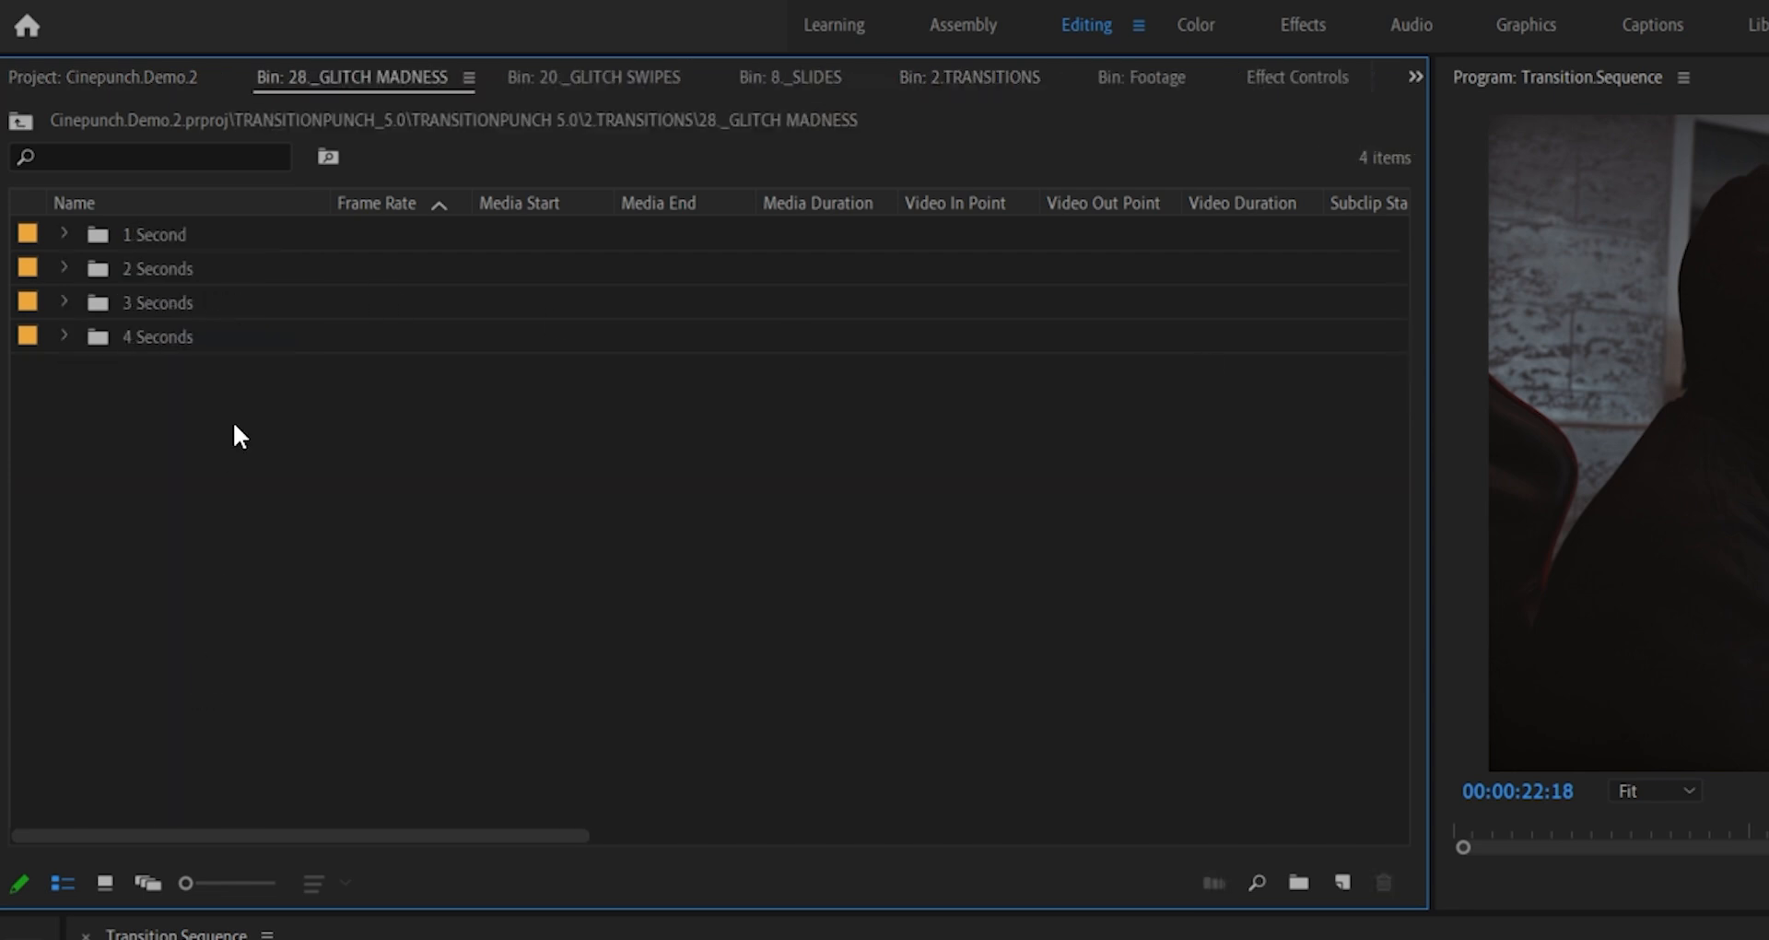
pyautogui.doubleClick(176, 240)
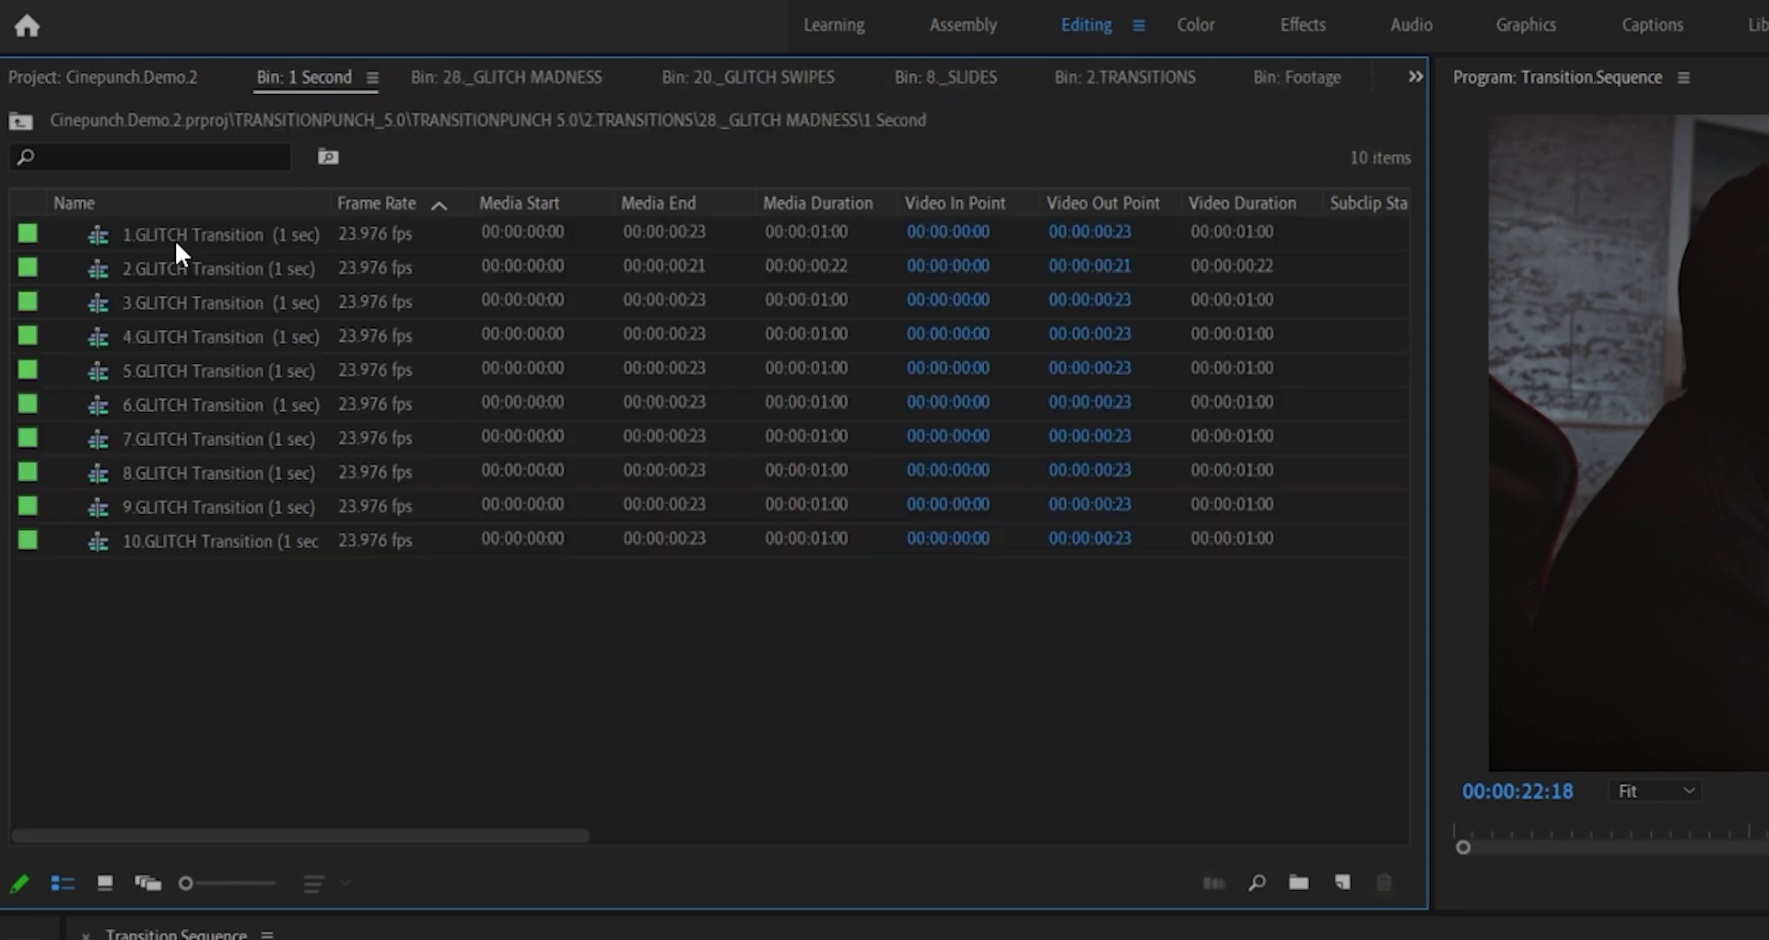
pyautogui.click(105, 881)
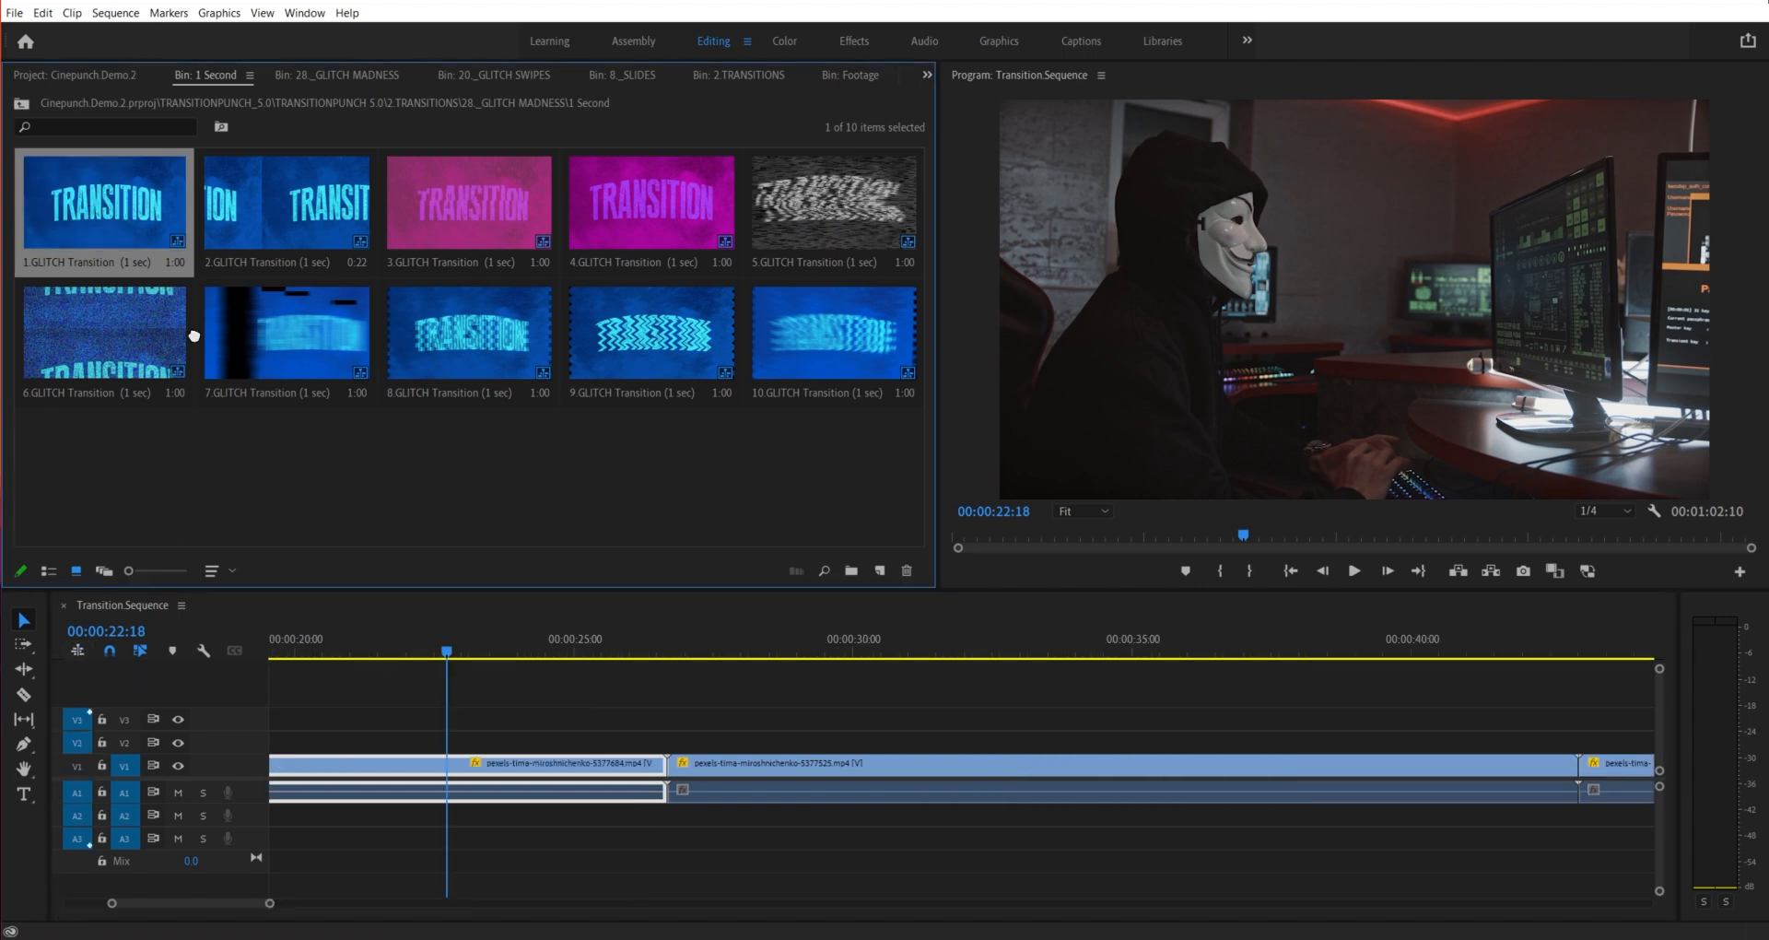
# Step: Place a GLITCH Transition on the cut near 00:00:25, play it, and disable its sound effect clips
pyautogui.moveTo(564, 655); pyautogui.dragTo(678, 726)
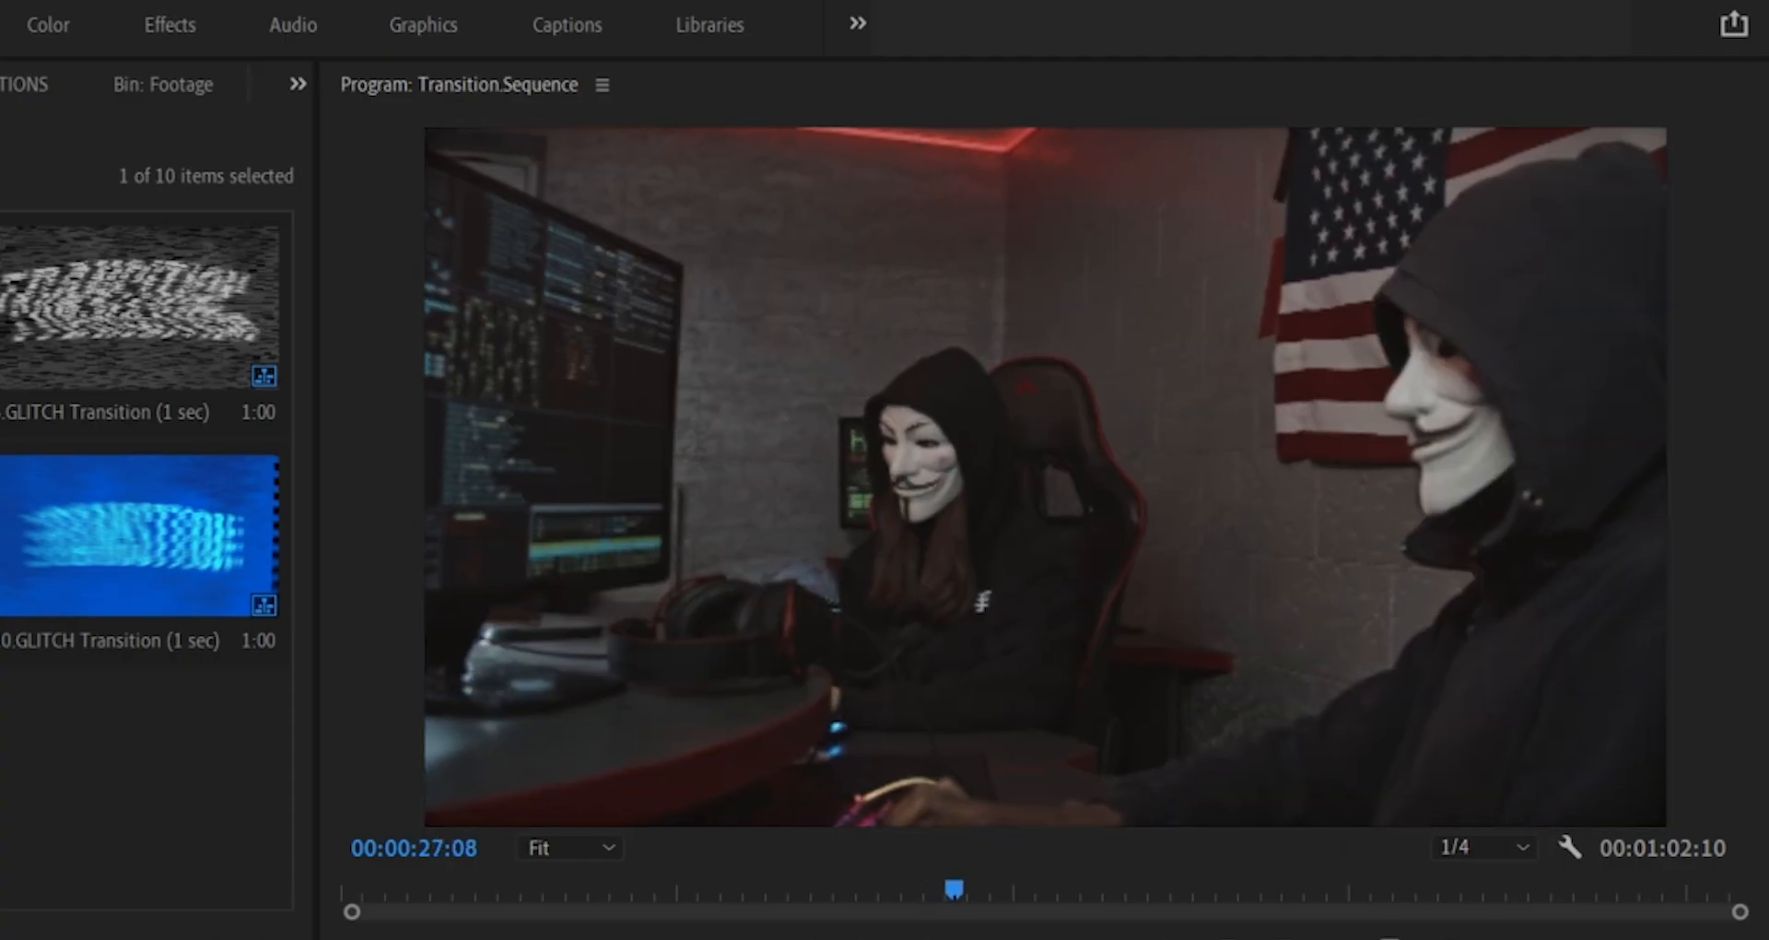
pyautogui.press('Up')
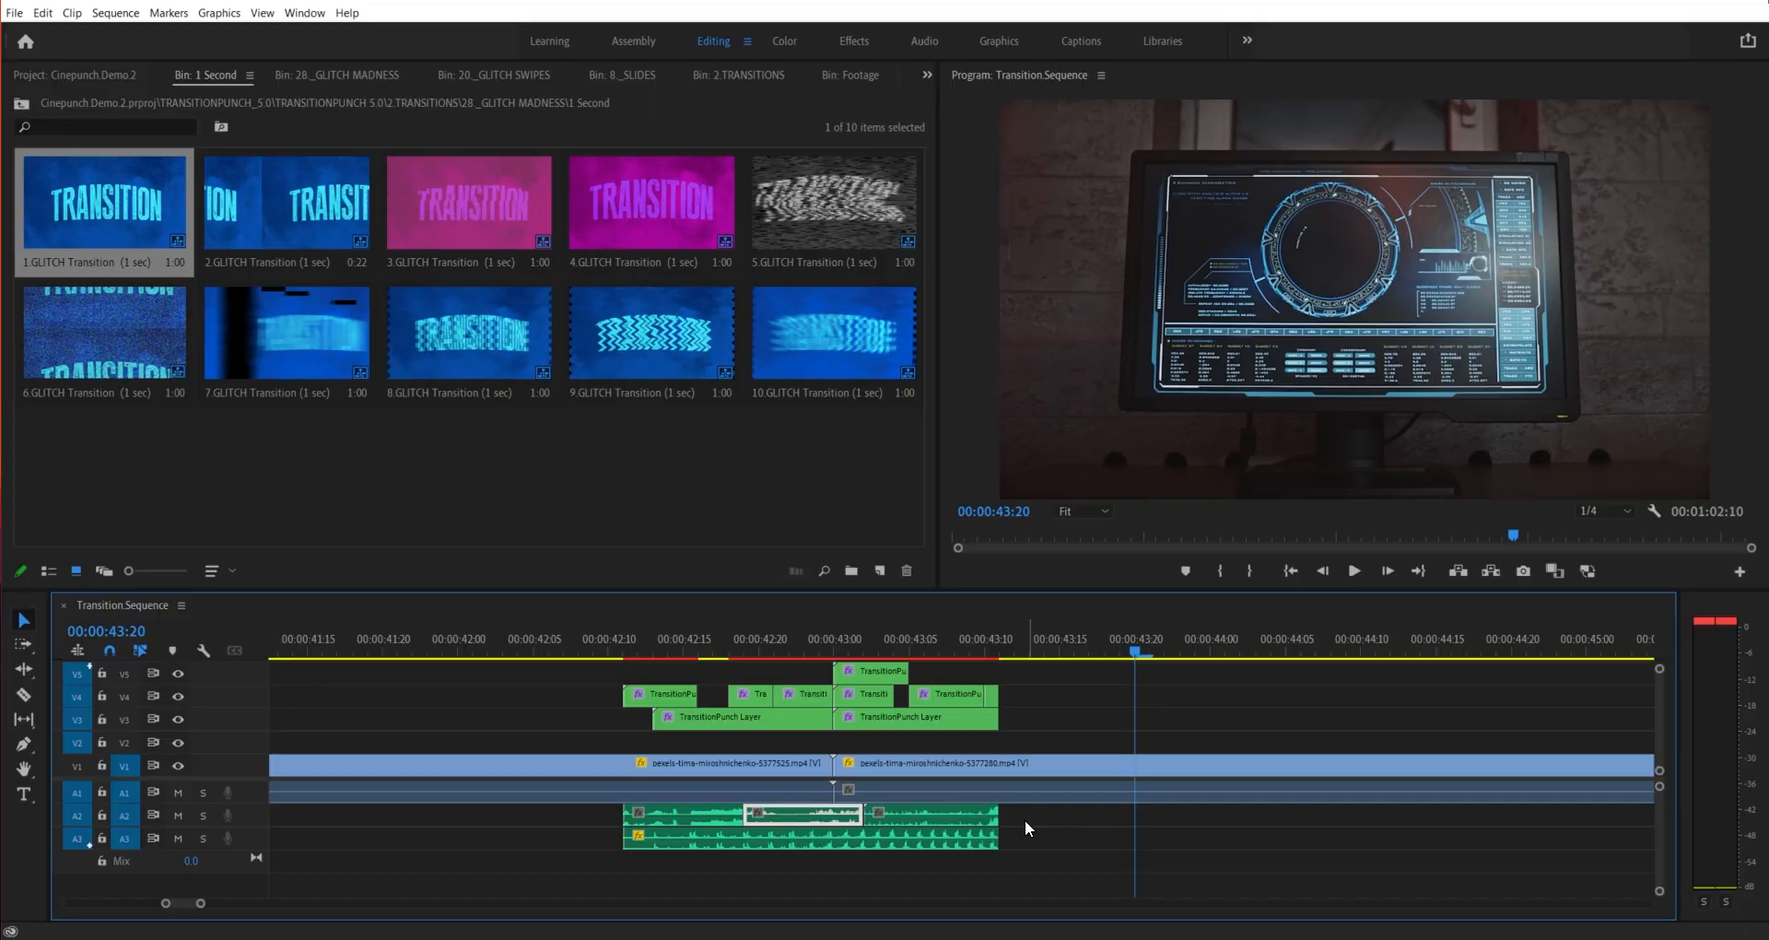
pyautogui.click(733, 813)
pyautogui.rightClick(676, 816)
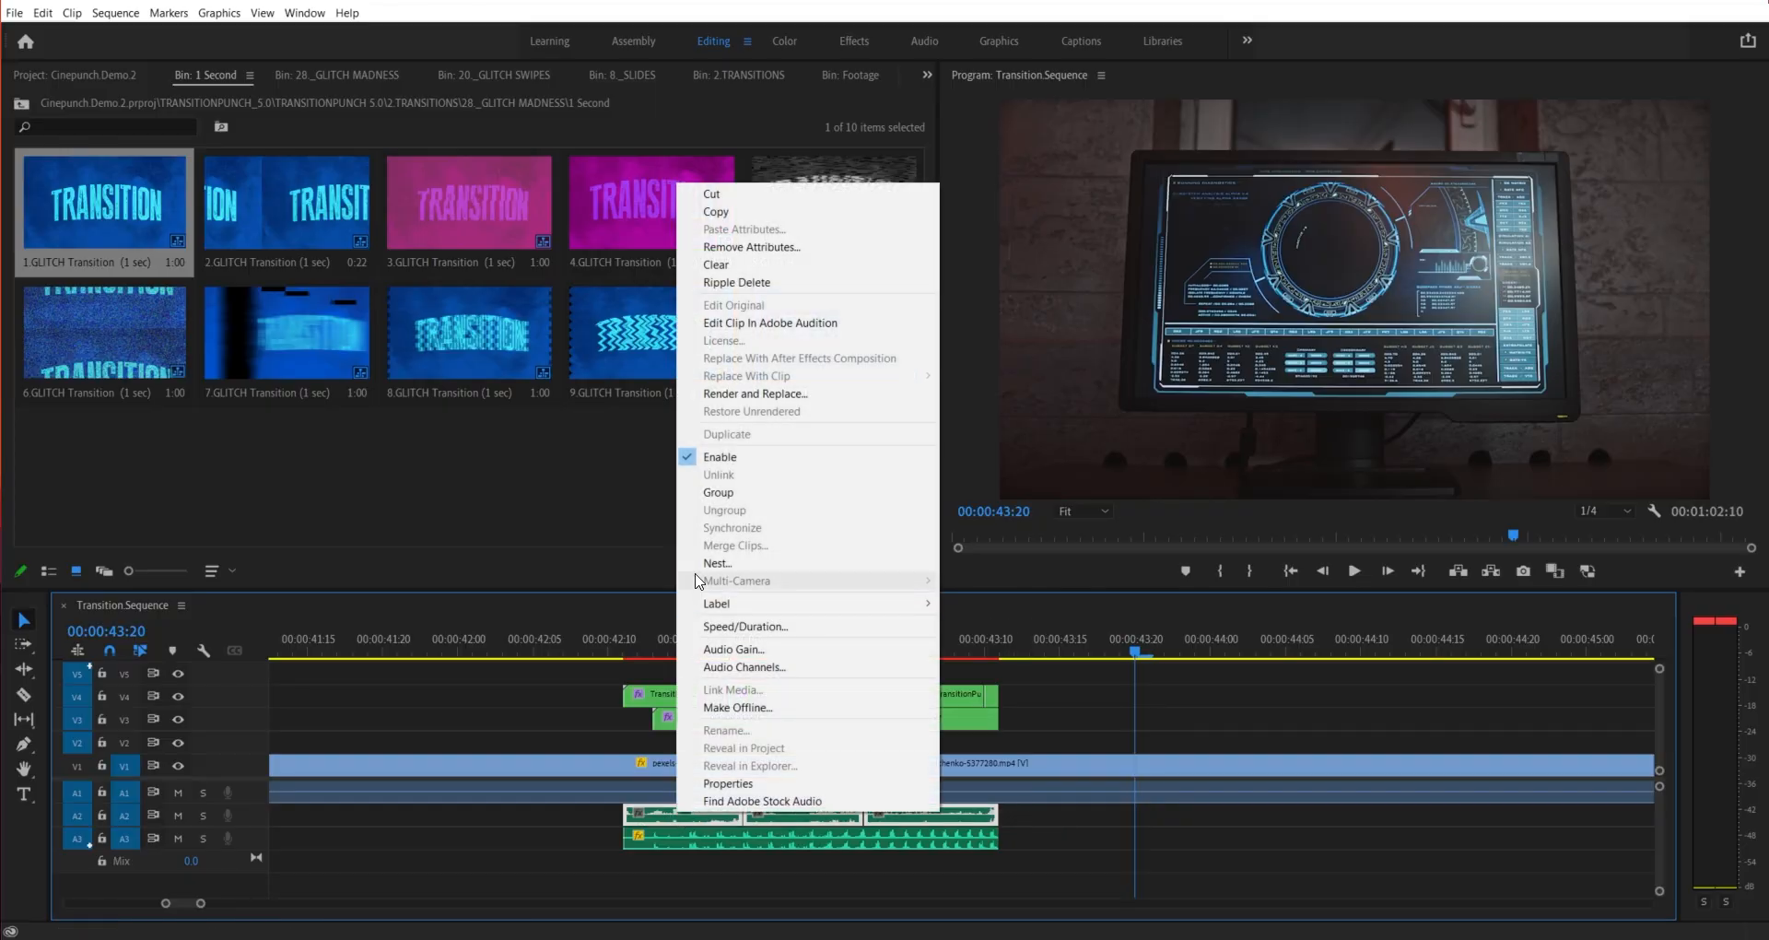
pyautogui.click(720, 458)
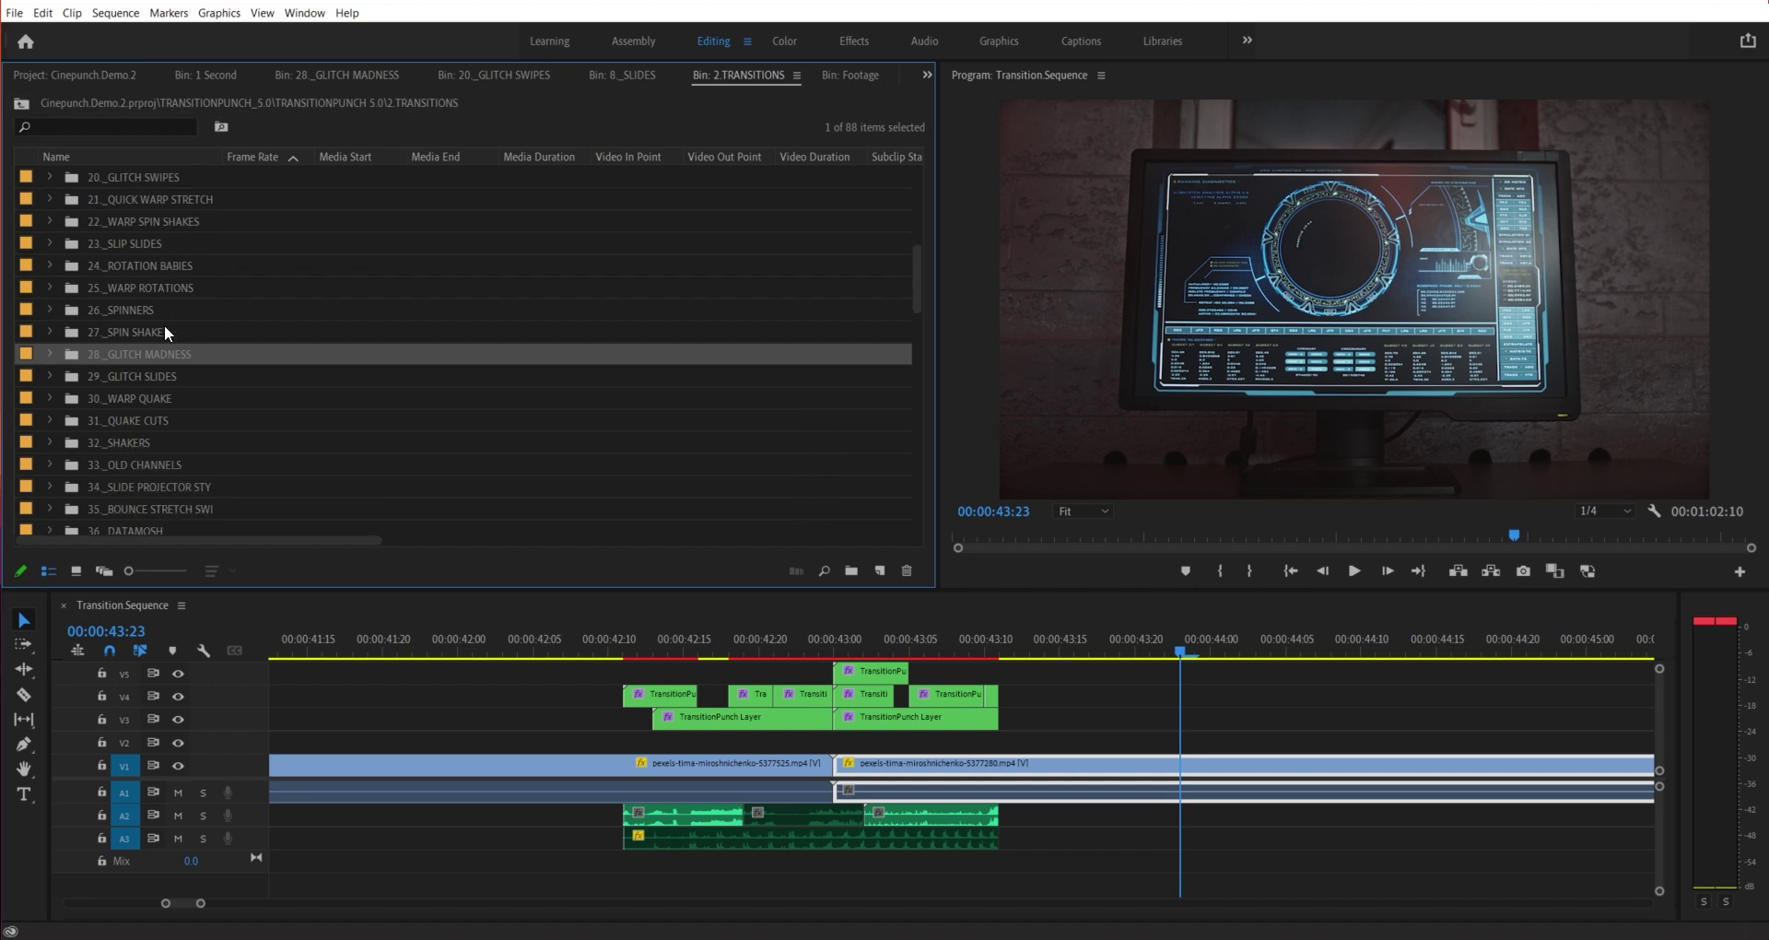
pyautogui.scroll(-3, 164, 333)
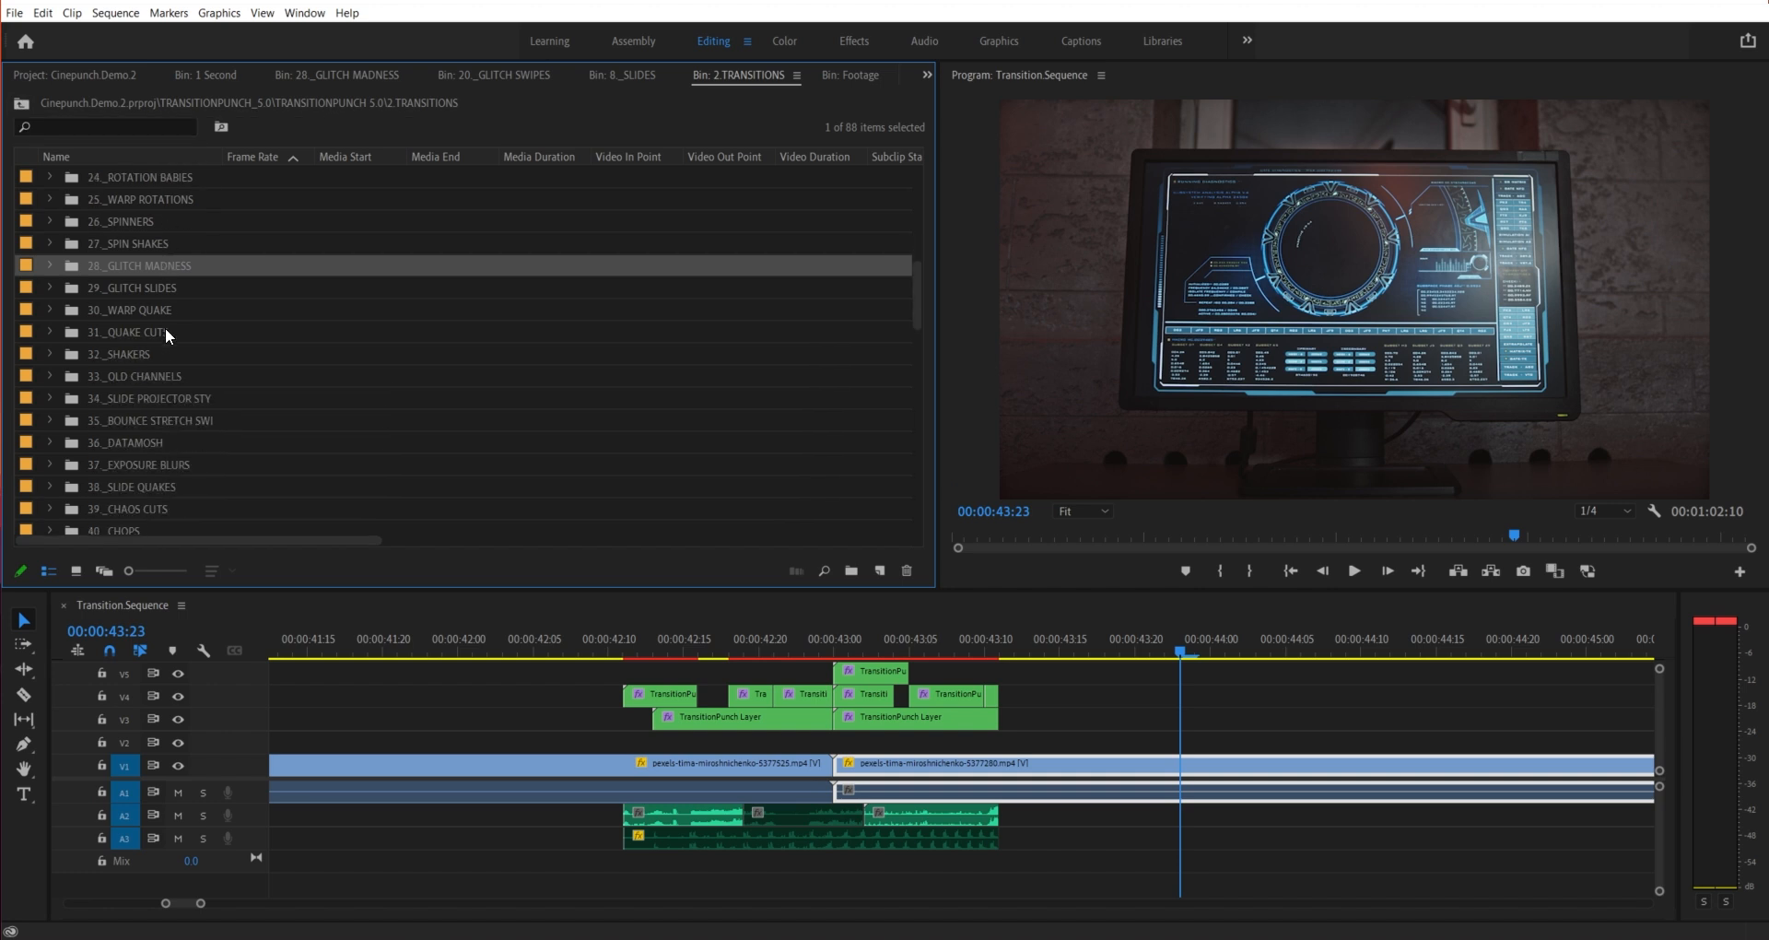
pyautogui.scroll(-4, 165, 331)
# Step: Open the 36_DATAMOSH transitions bin and show its wipes as thumbnails
pyautogui.click(155, 373)
pyautogui.doubleClick(155, 374)
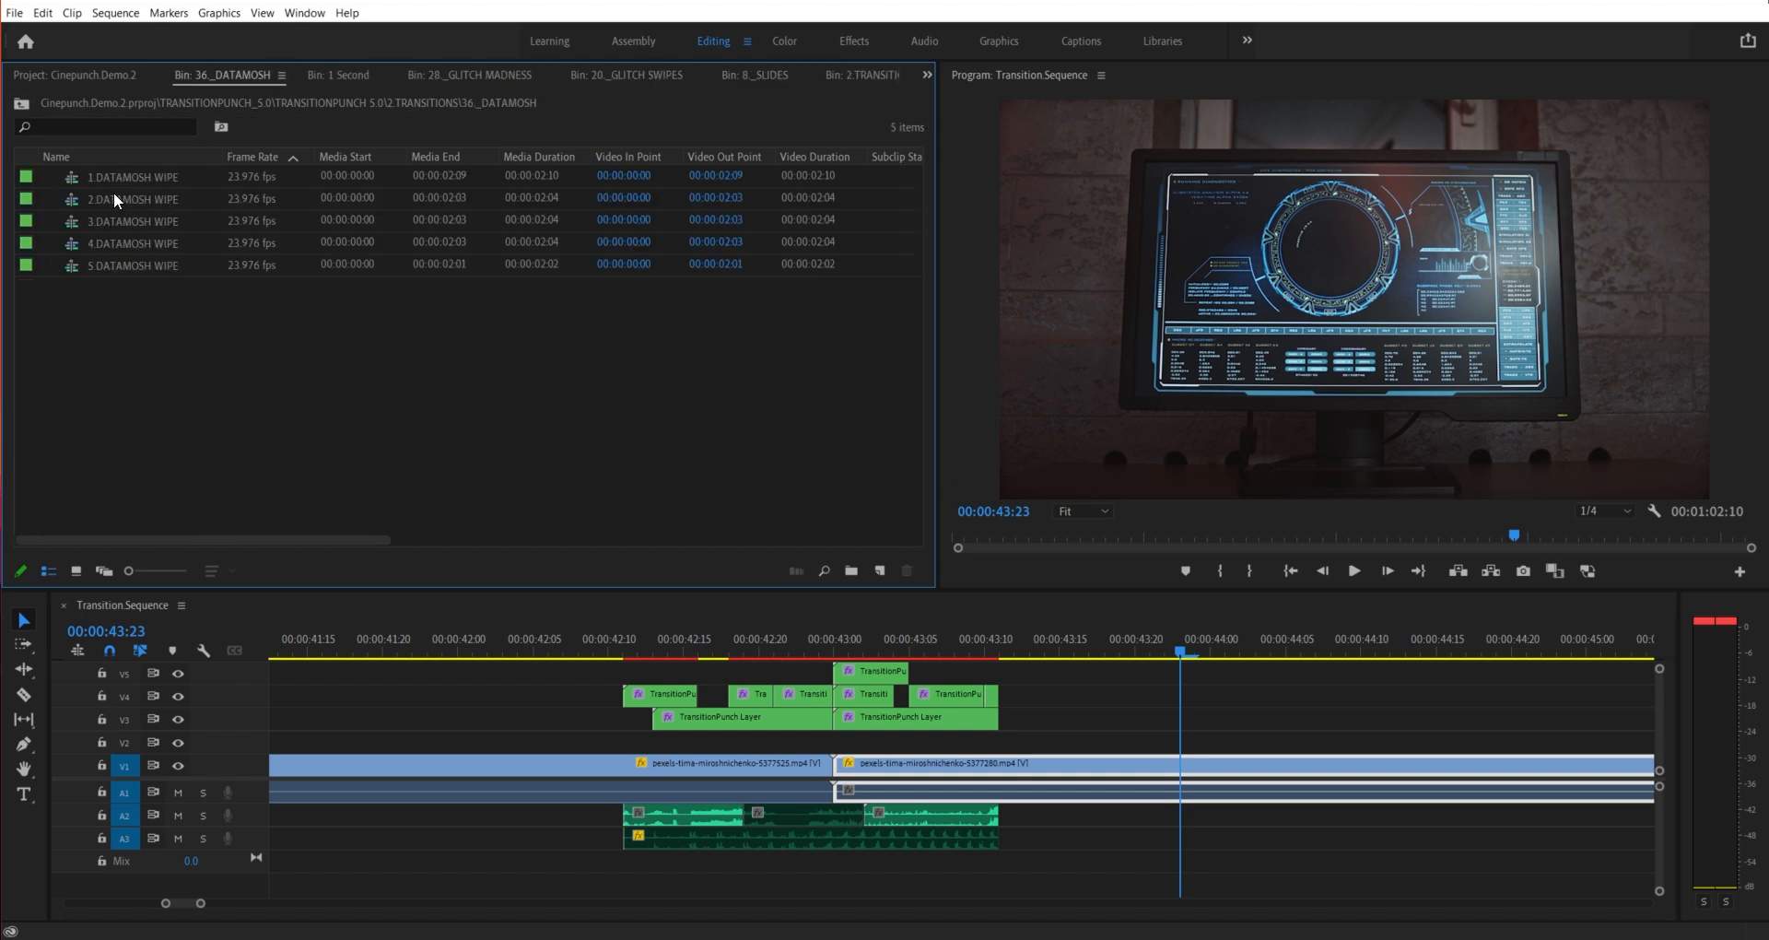
pyautogui.click(75, 569)
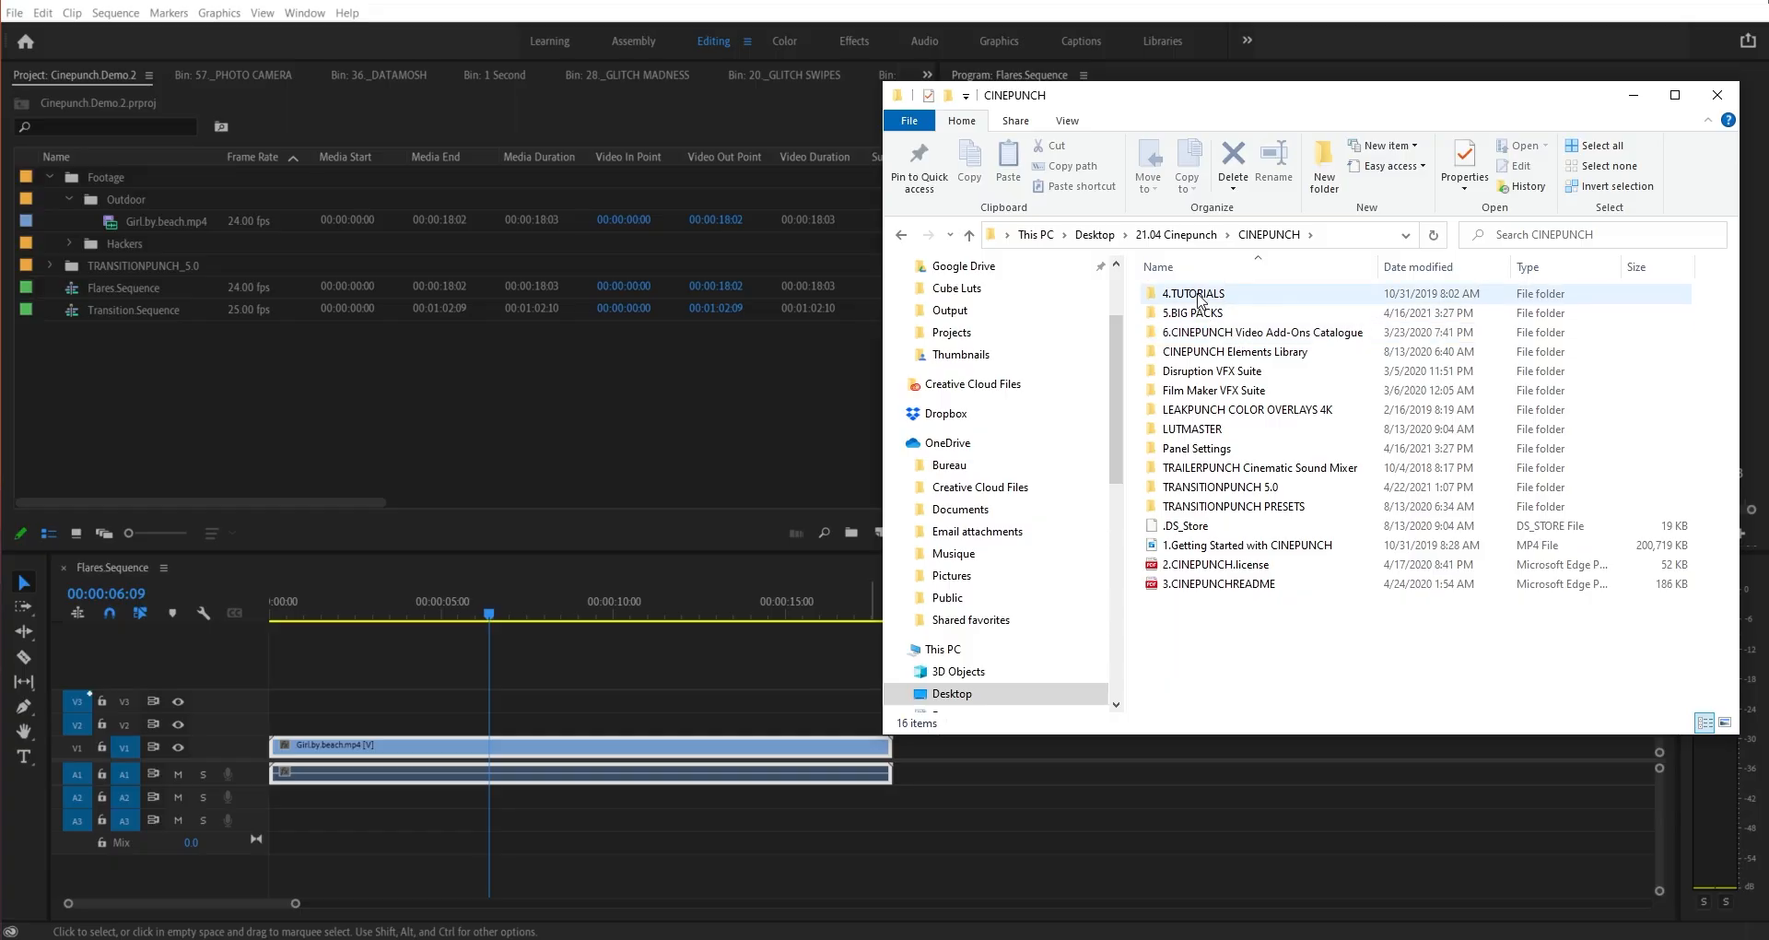
# Step: Import the 4K Anamorphic Gleems folder from 5.BIG PACKS and bring its fifth flare onto the timeline
pyautogui.doubleClick(1192, 313)
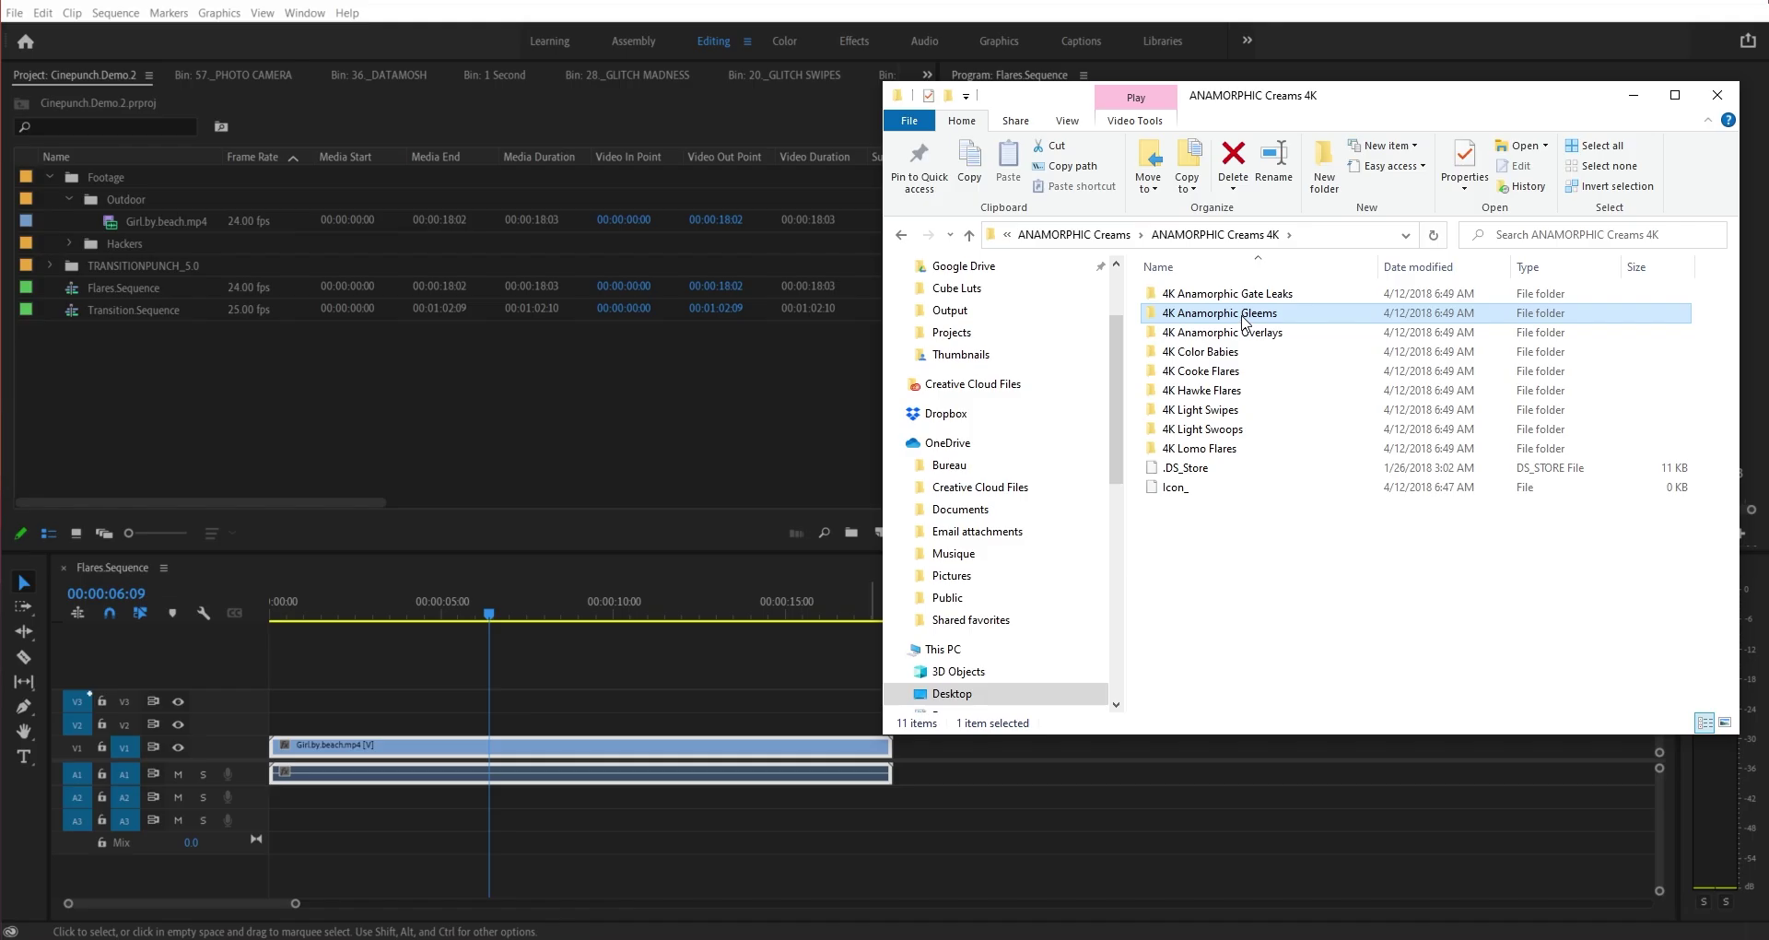
pyautogui.moveTo(1216, 314); pyautogui.dragTo(349, 439)
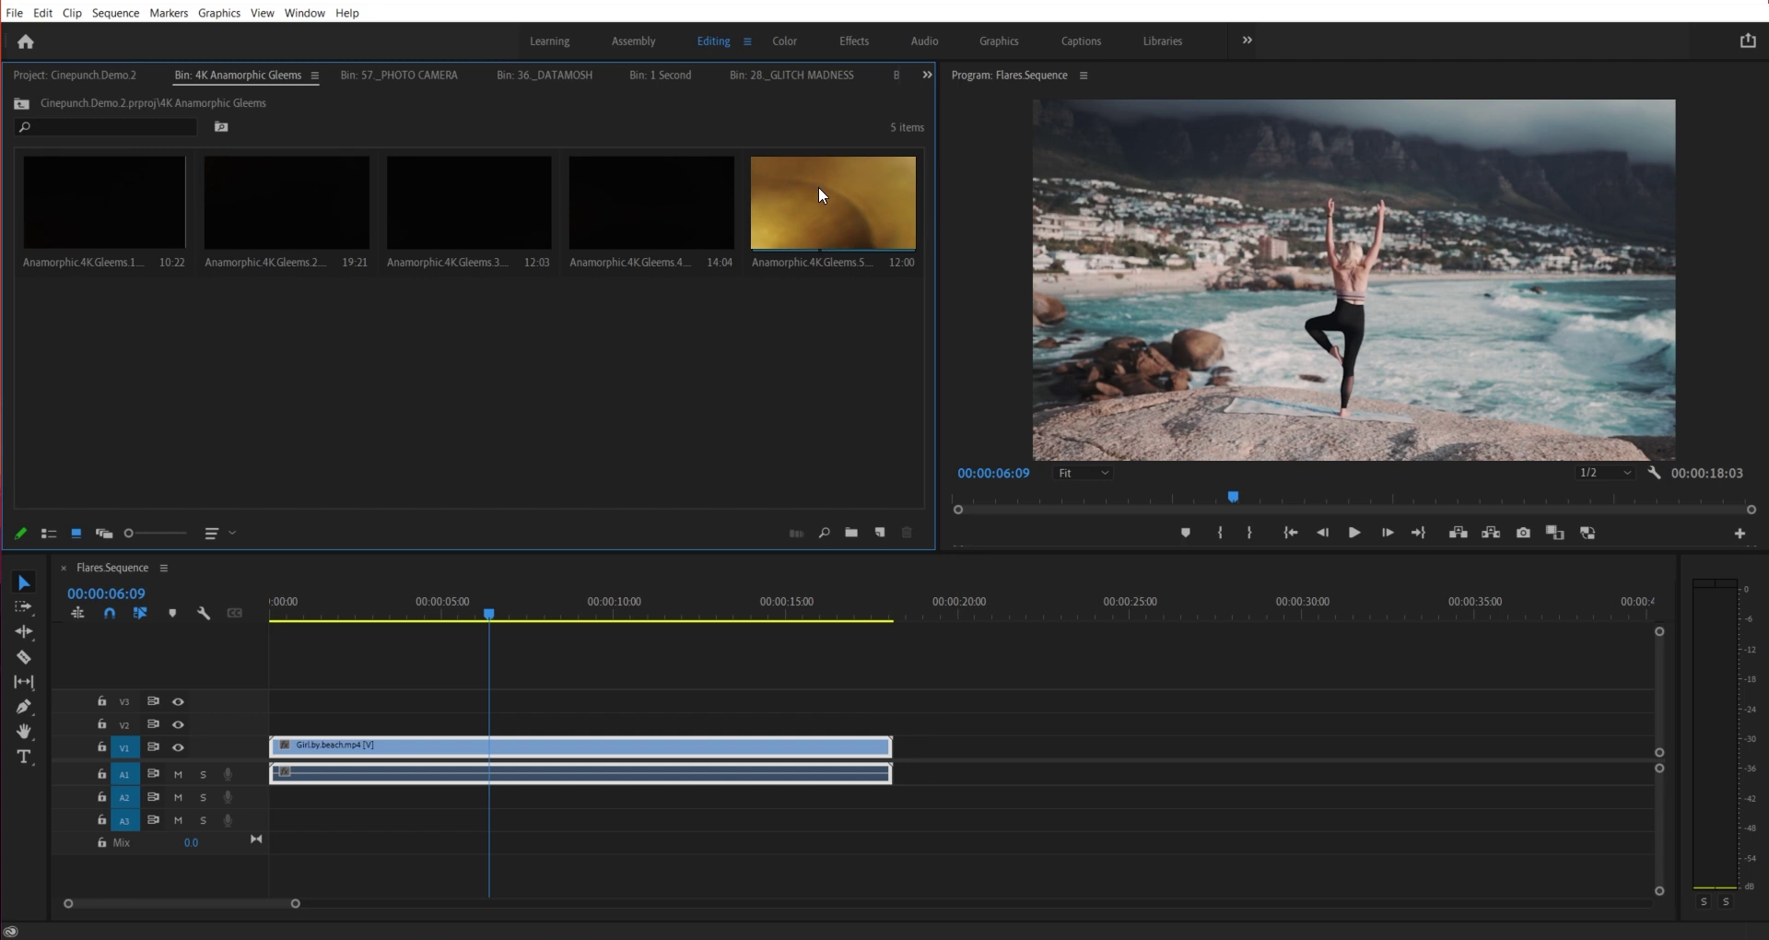
pyautogui.moveTo(822, 208)
pyautogui.mouseDown()
pyautogui.moveTo(399, 708)
pyautogui.moveTo(282, 731)
pyautogui.mouseUp()
# Step: Lay the flare over the beach clip, undo a scale tweak, and set its Blend Mode to Screen
pyautogui.moveTo(342, 615)
pyautogui.mouseDown()
pyautogui.moveTo(320, 617)
pyautogui.moveTo(412, 620)
pyautogui.mouseUp()
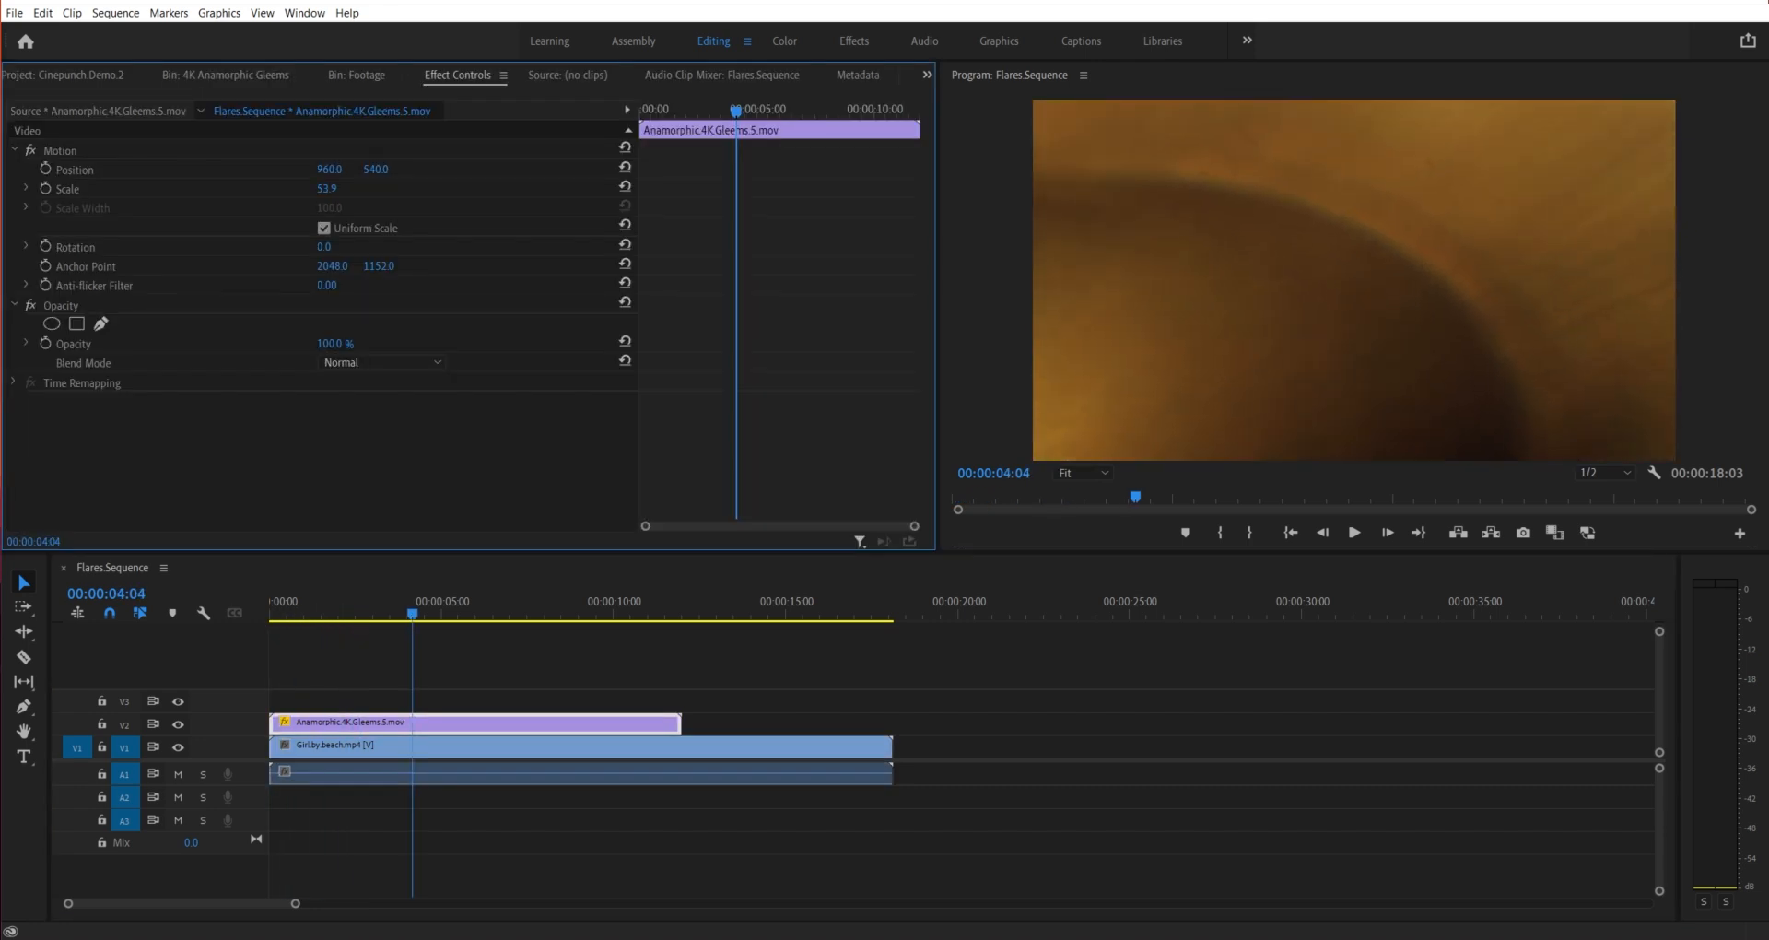
pyautogui.moveTo(333, 188); pyautogui.dragTo(315, 188)
pyautogui.hotkey('ctrl', 'z')
pyautogui.click(380, 362)
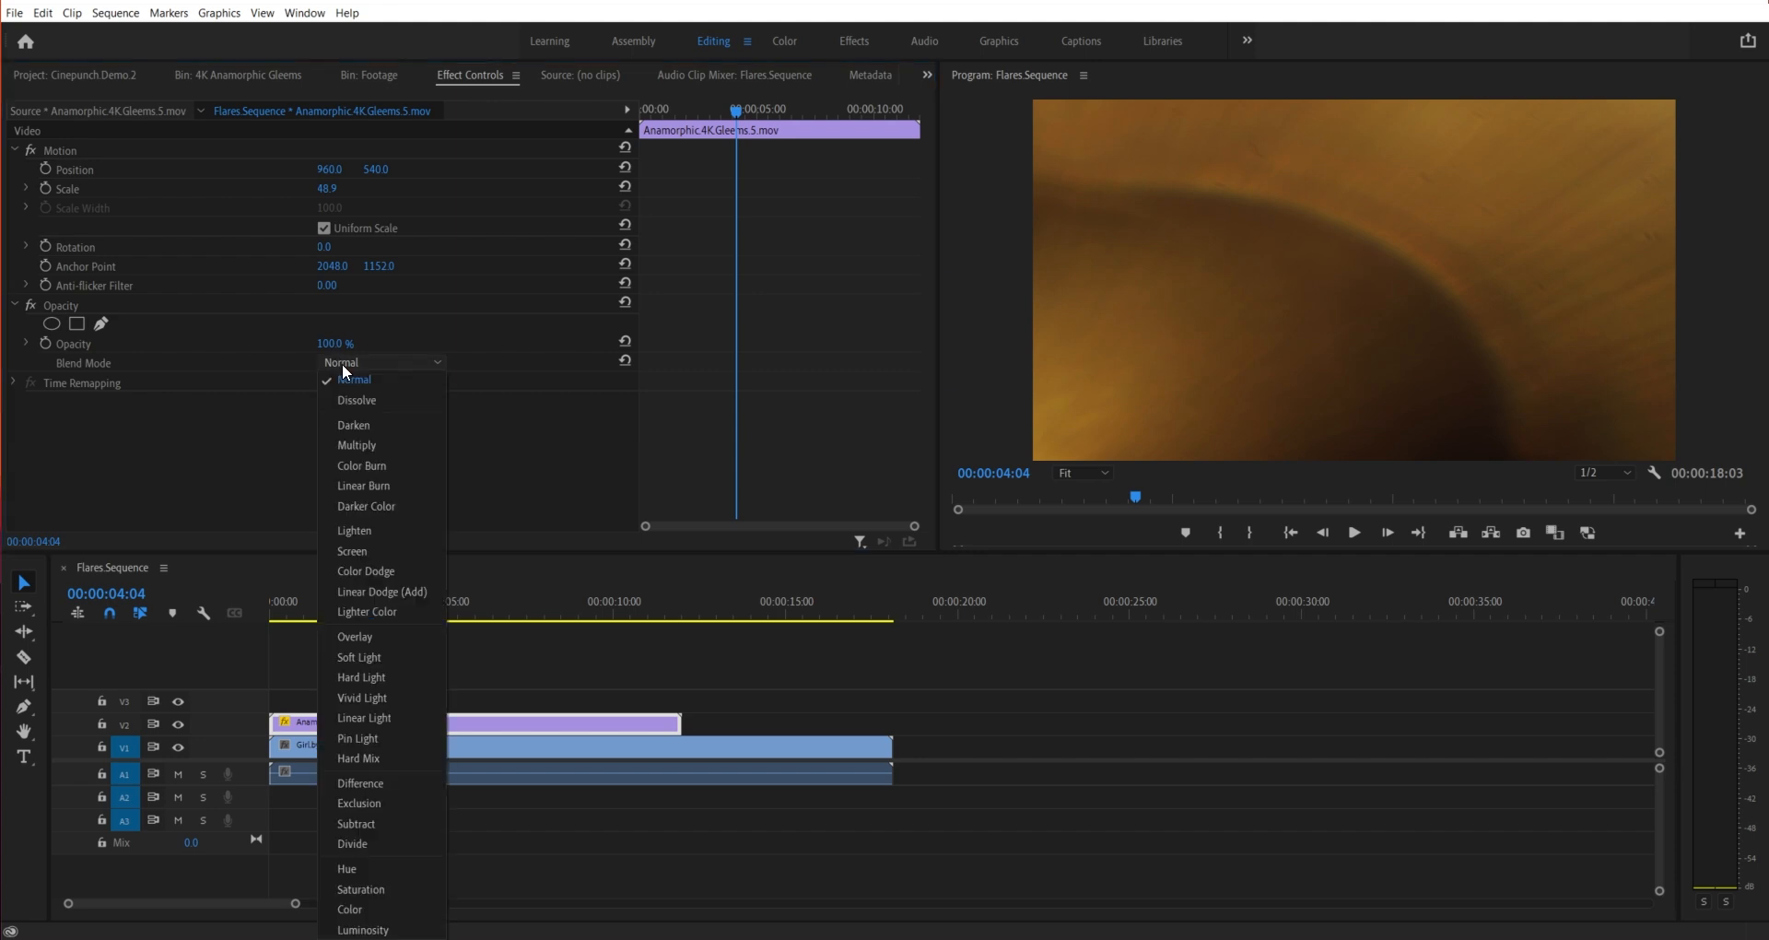
pyautogui.click(370, 549)
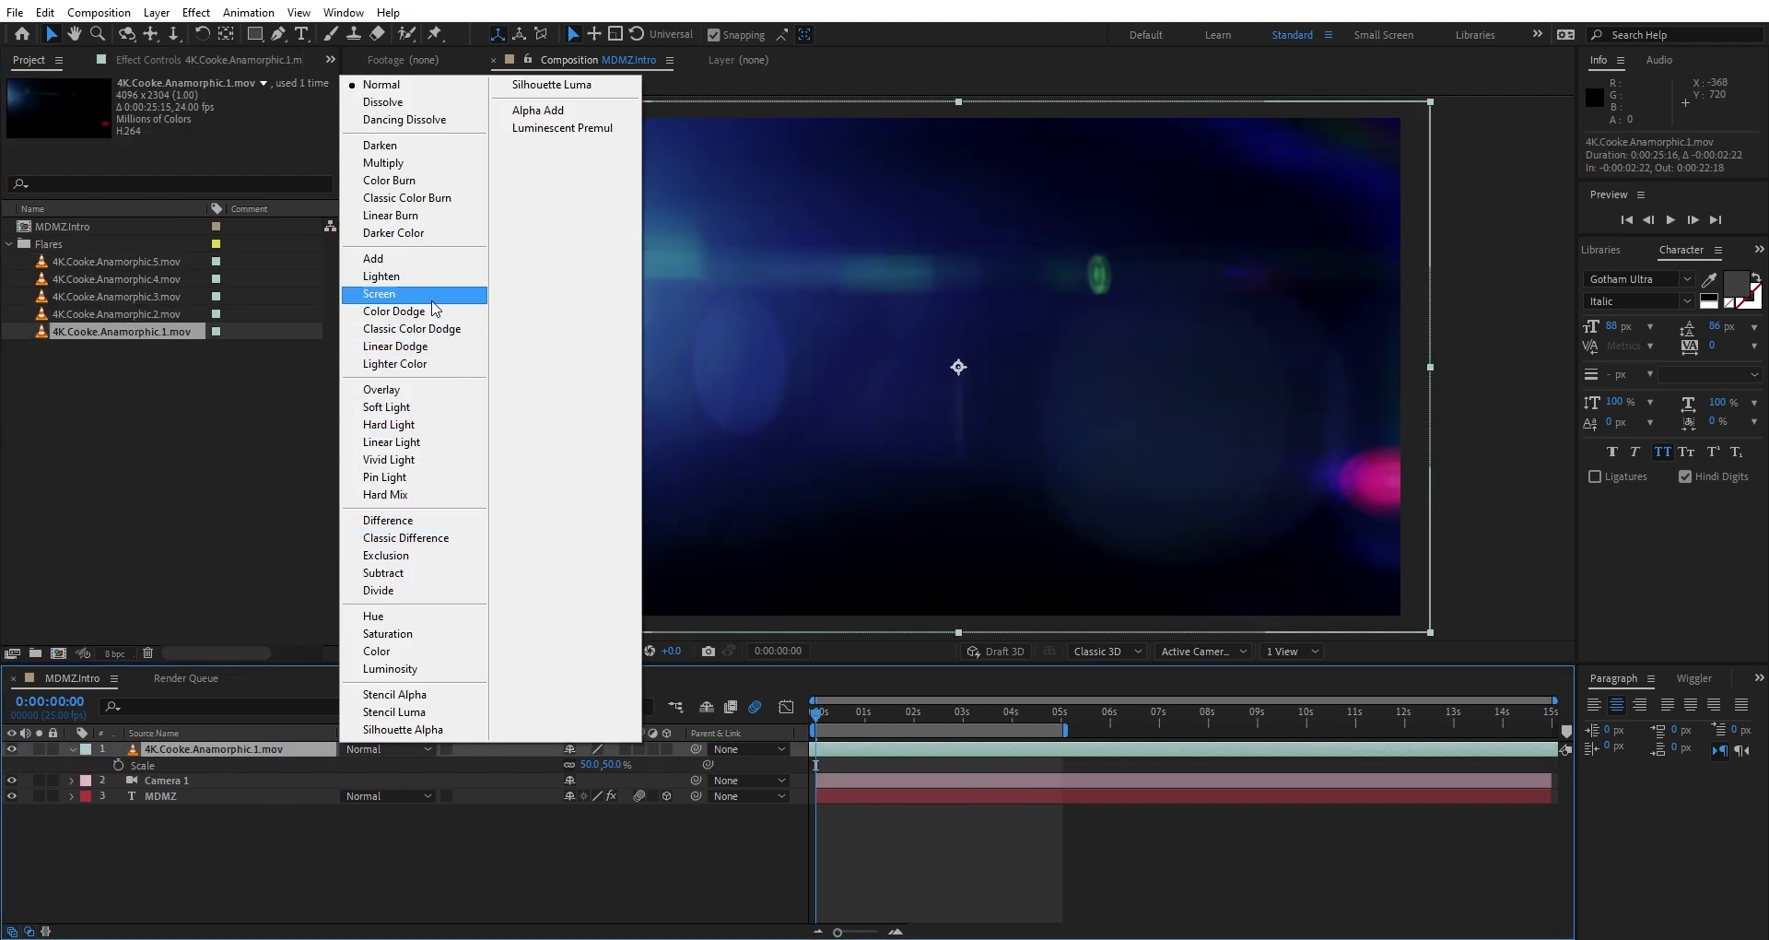
# Step: Set the Cooke flare layer to Screen mode and preview it over the MDMZ logo
pyautogui.click(414, 294)
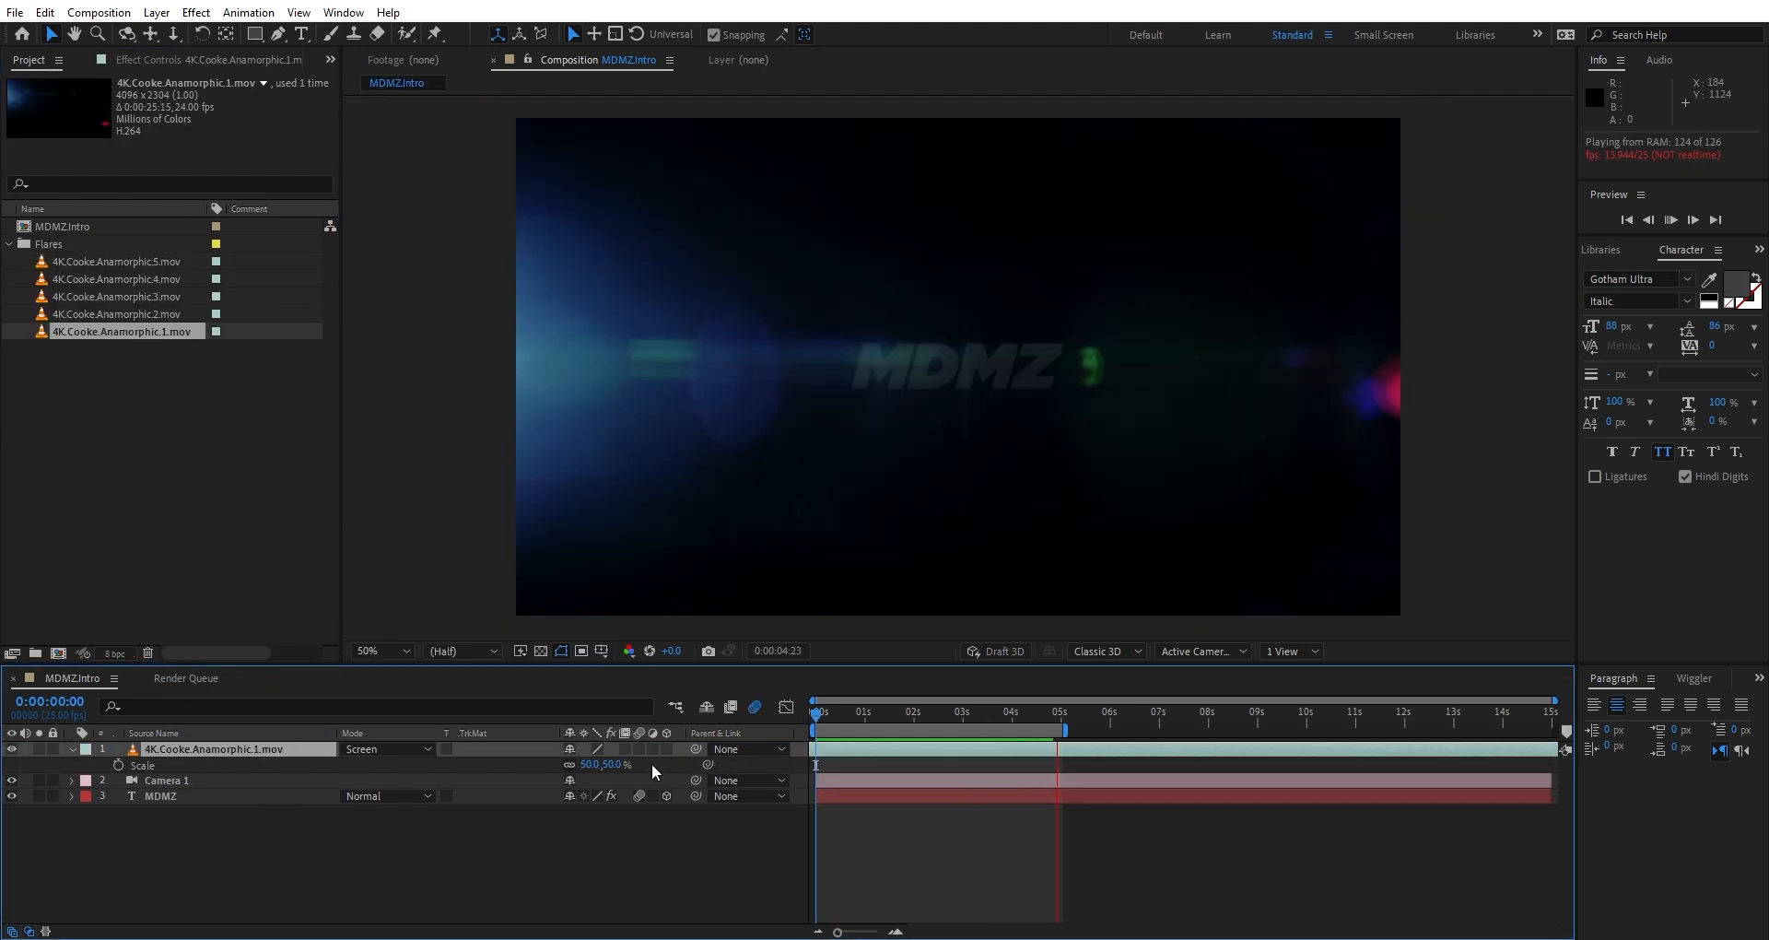
pyautogui.press('space')
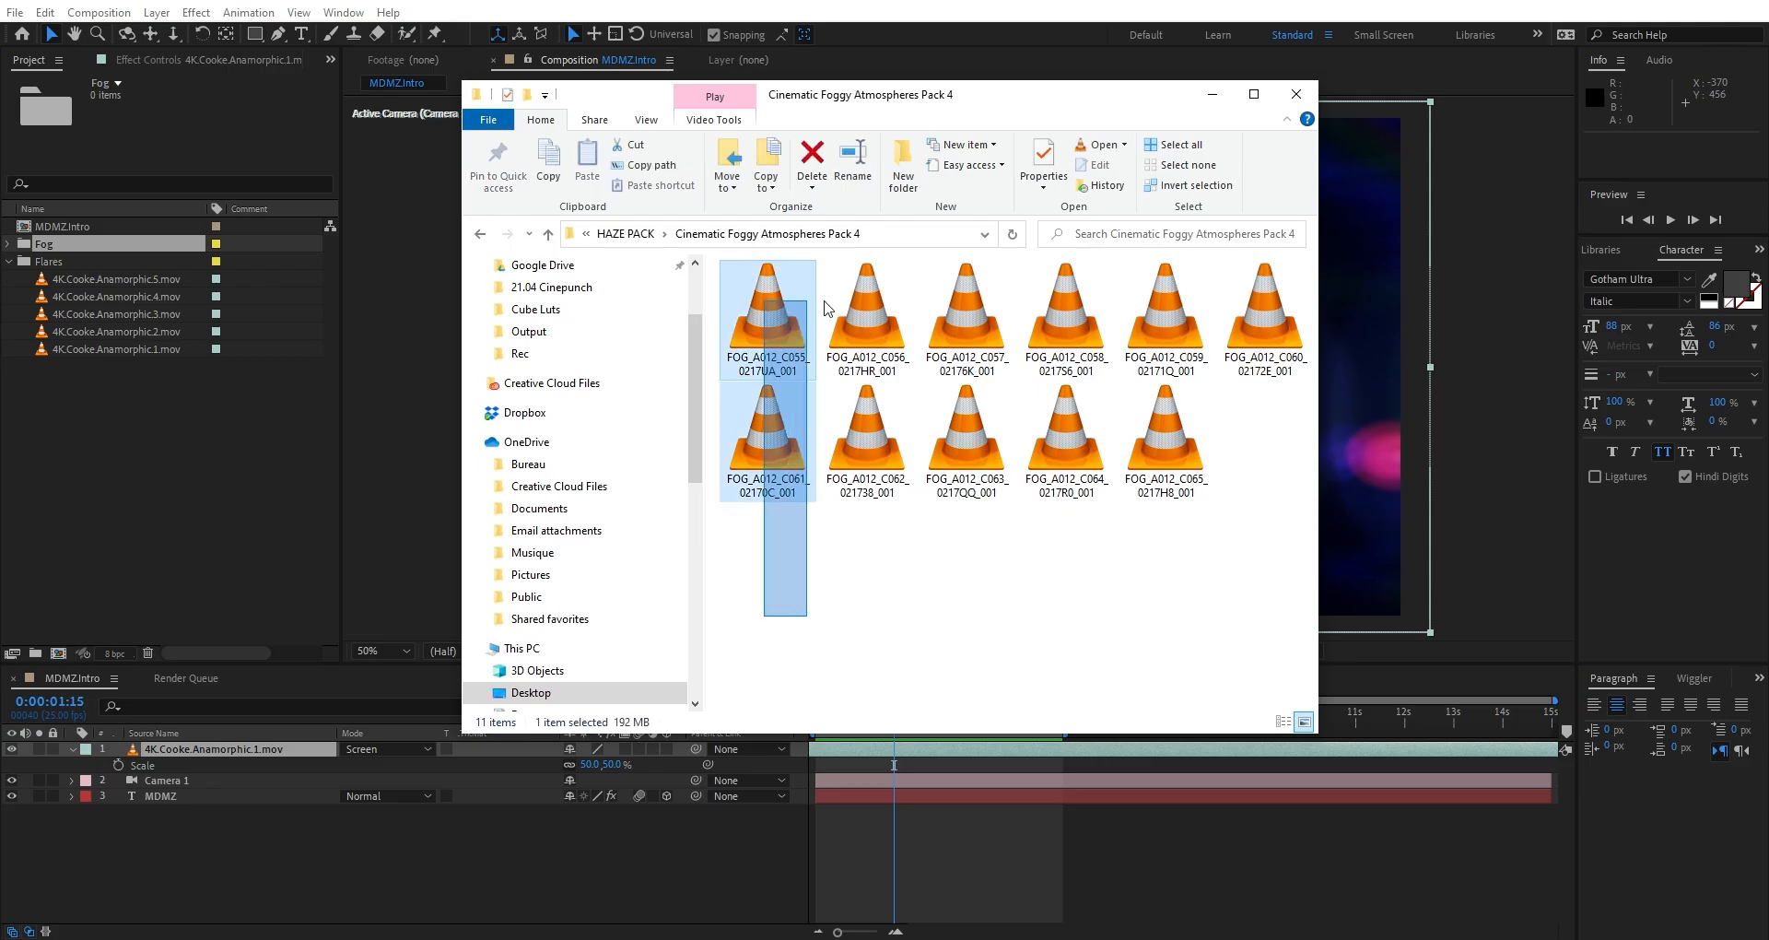
# Step: Import the eleven fog clips into the Fog folder and add FOG_A012_C055 as the top layer
pyautogui.moveTo(769, 614); pyautogui.dragTo(1313, 263)
pyautogui.moveTo(764, 322)
pyautogui.mouseDown()
pyautogui.moveTo(297, 288)
pyautogui.moveTo(77, 248)
pyautogui.mouseUp()
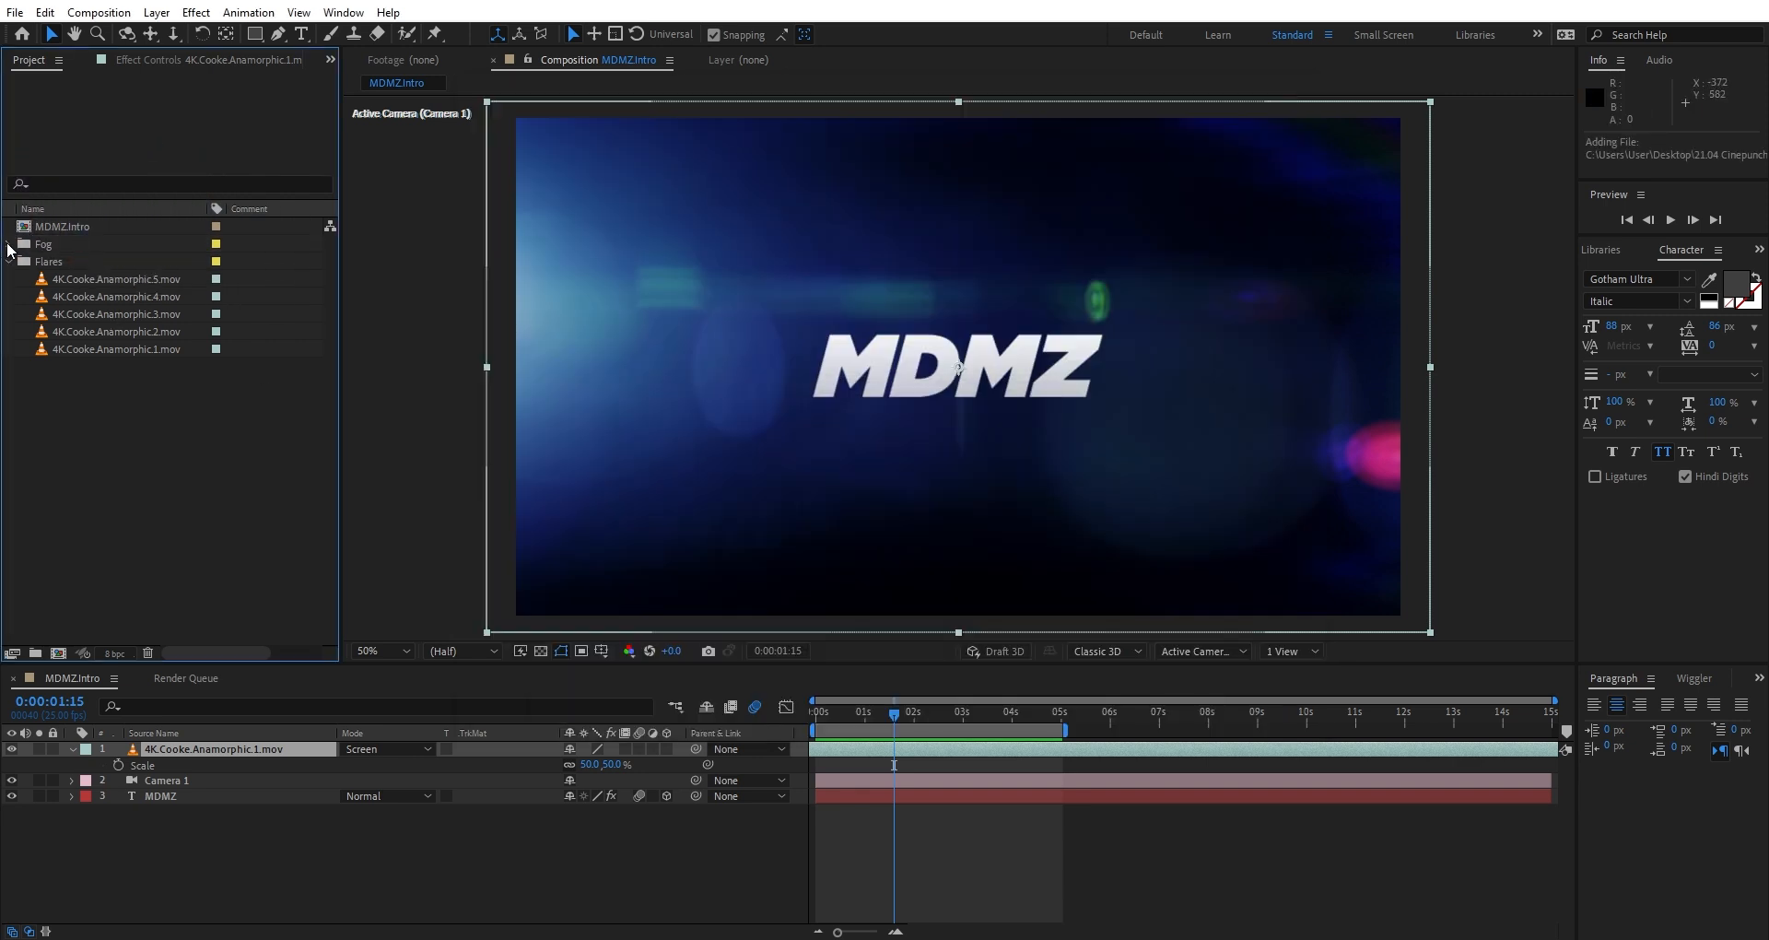
pyautogui.click(9, 245)
pyautogui.moveTo(124, 420); pyautogui.dragTo(194, 661)
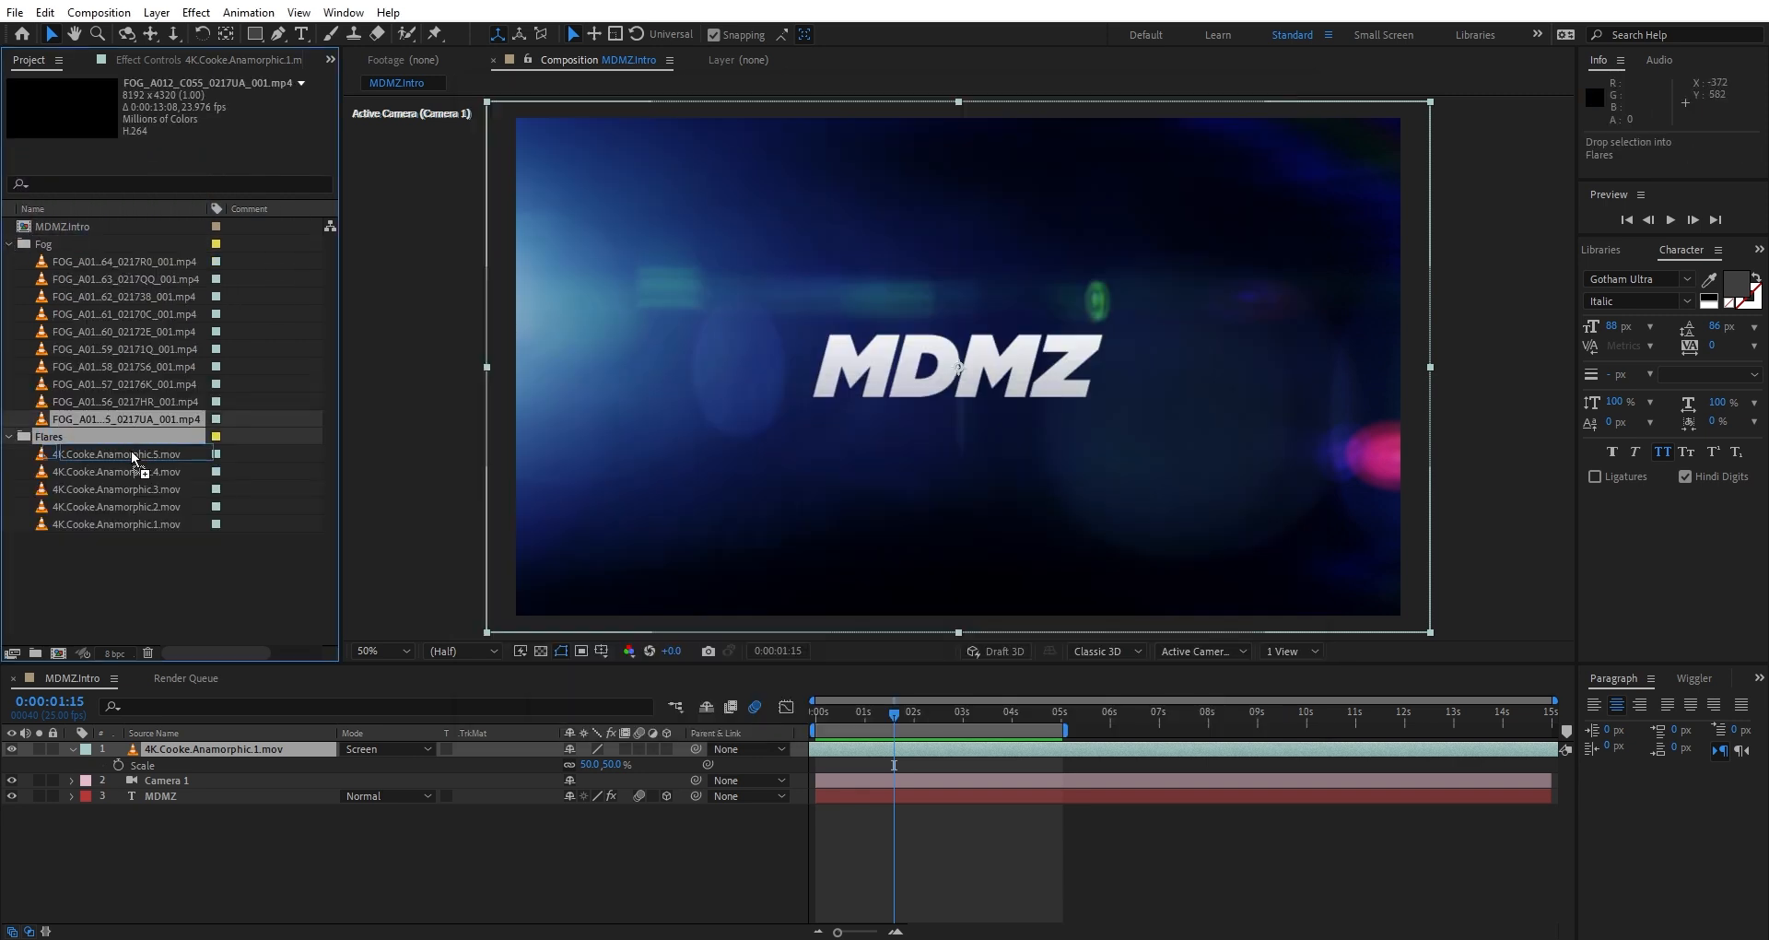
pyautogui.moveTo(213, 738); pyautogui.dragTo(216, 743)
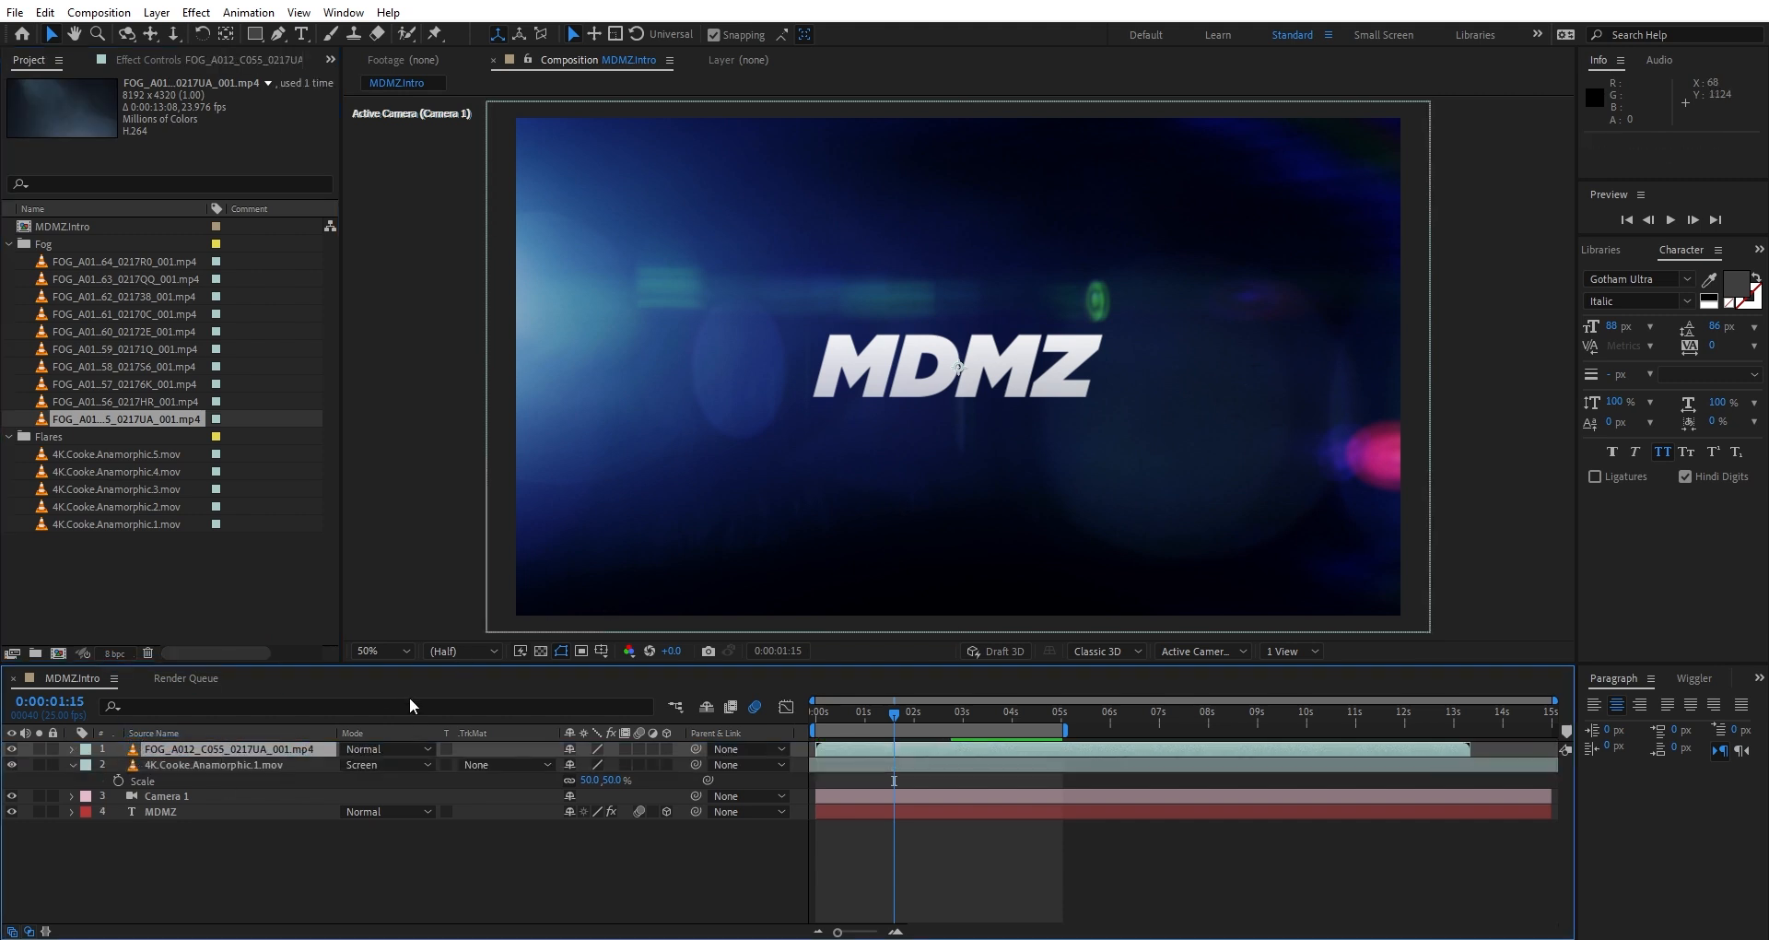
# Step: Set the fog layer to Screen mode at 50% opacity and preview the intro
pyautogui.press('s')
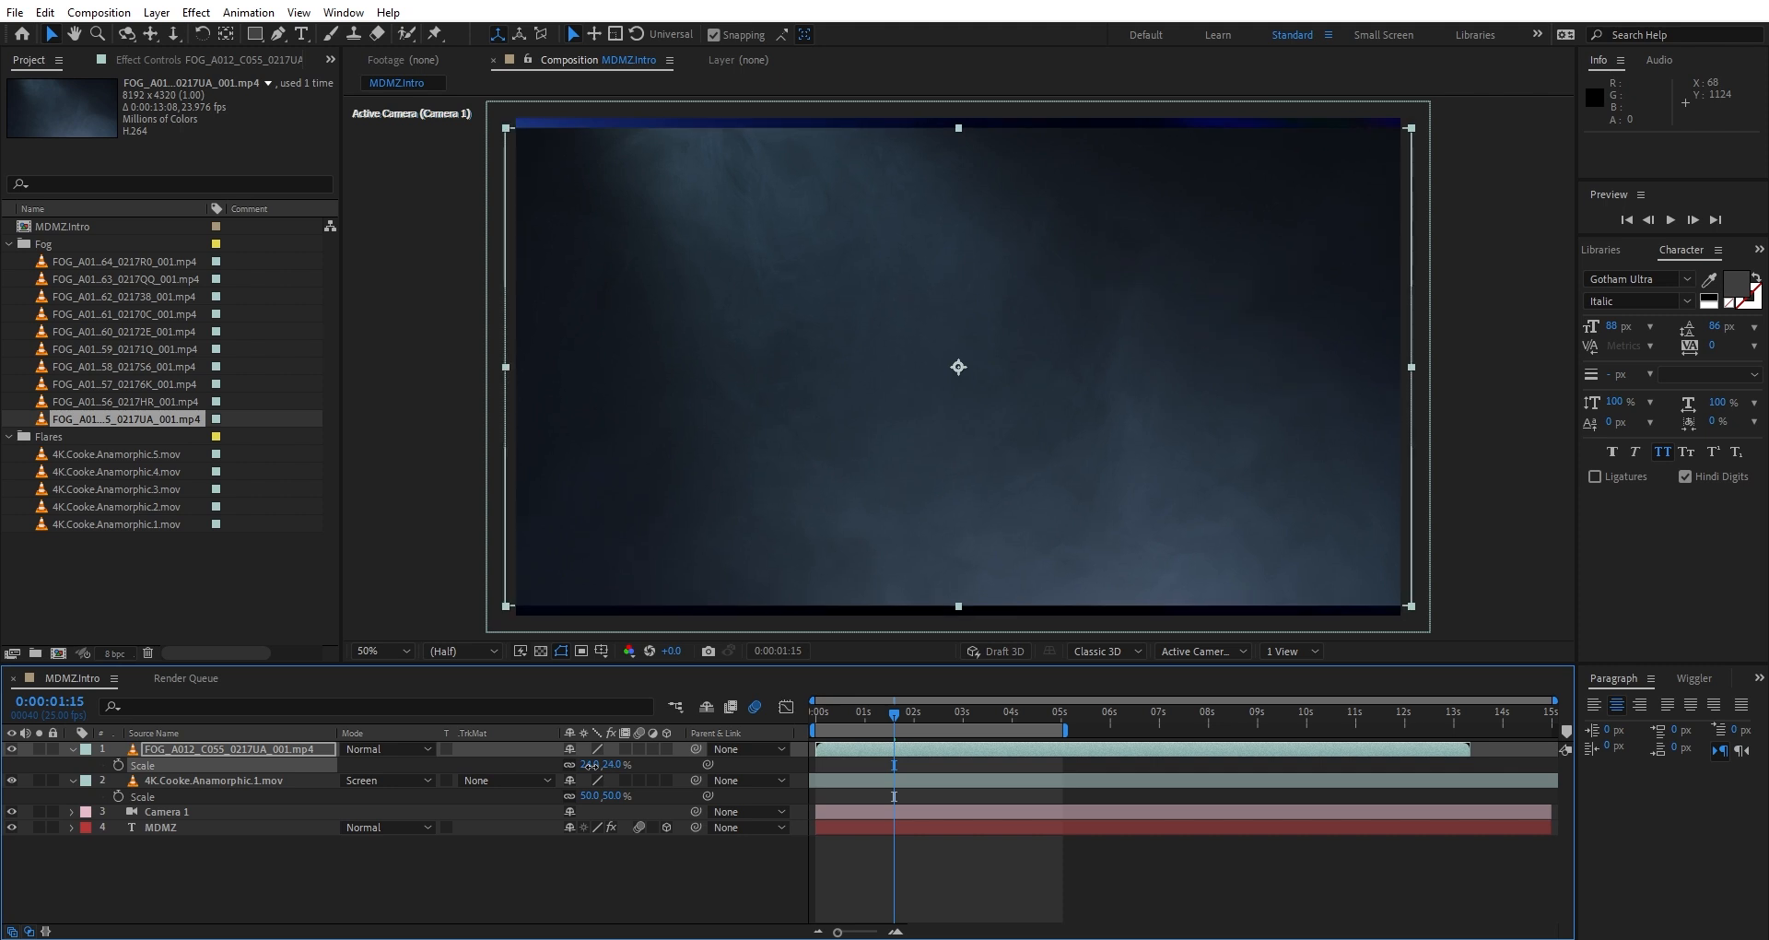
pyautogui.click(366, 749)
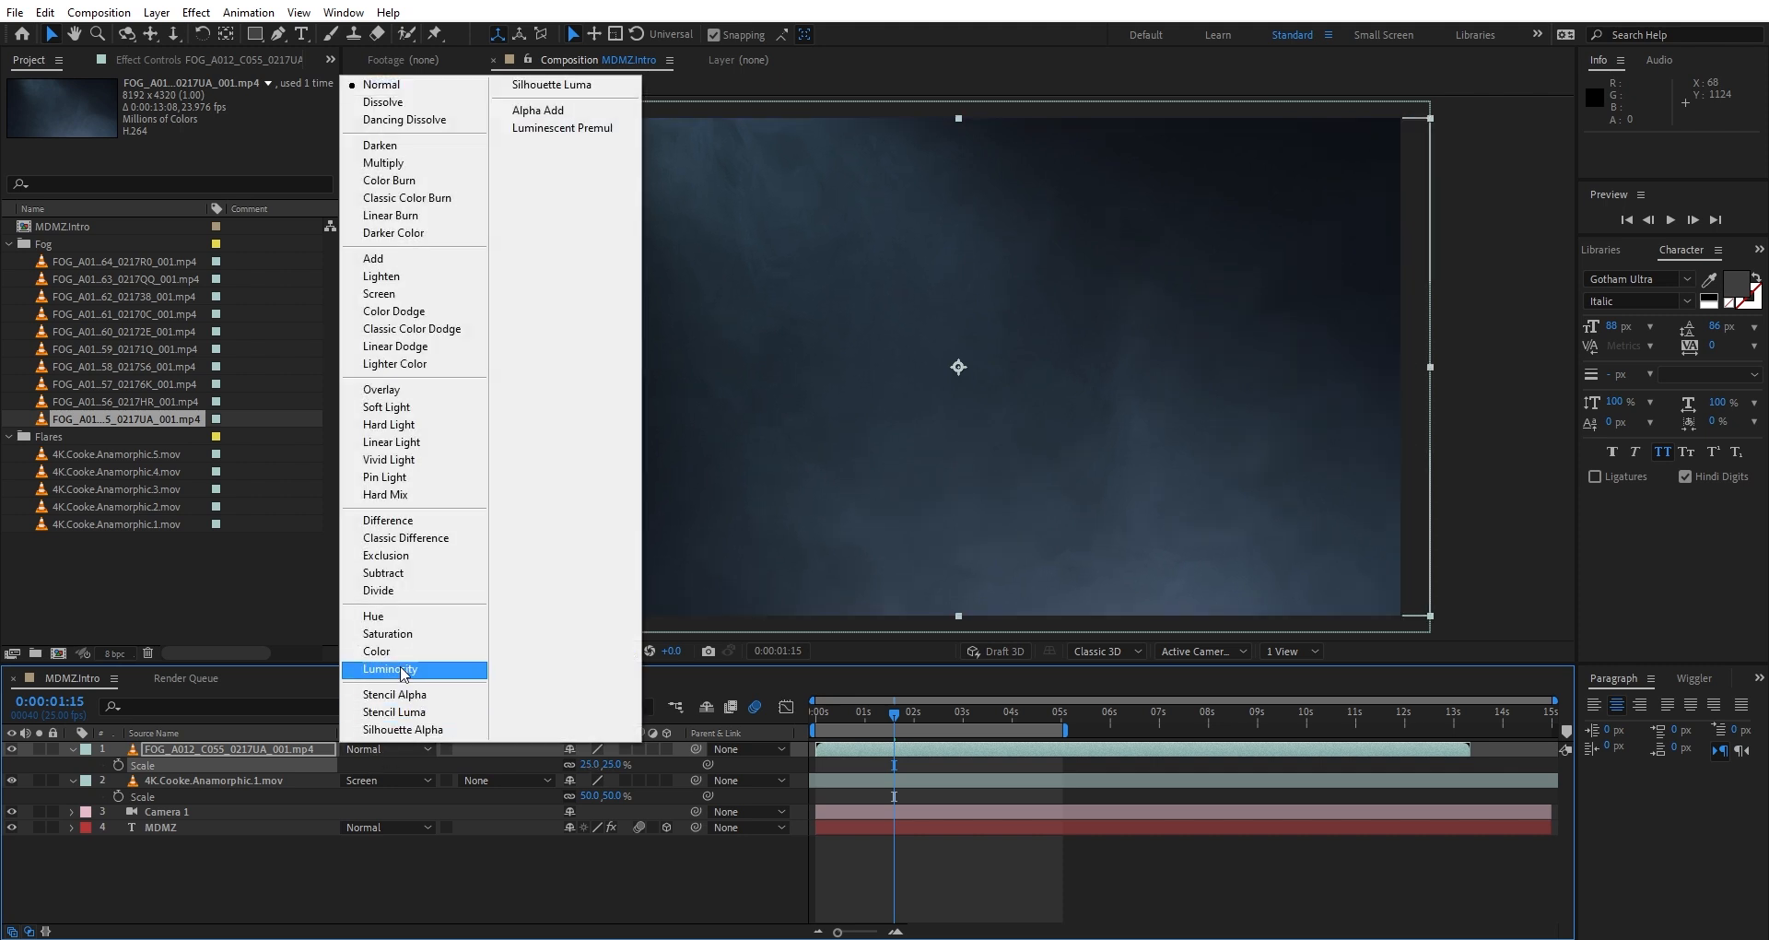
pyautogui.click(387, 294)
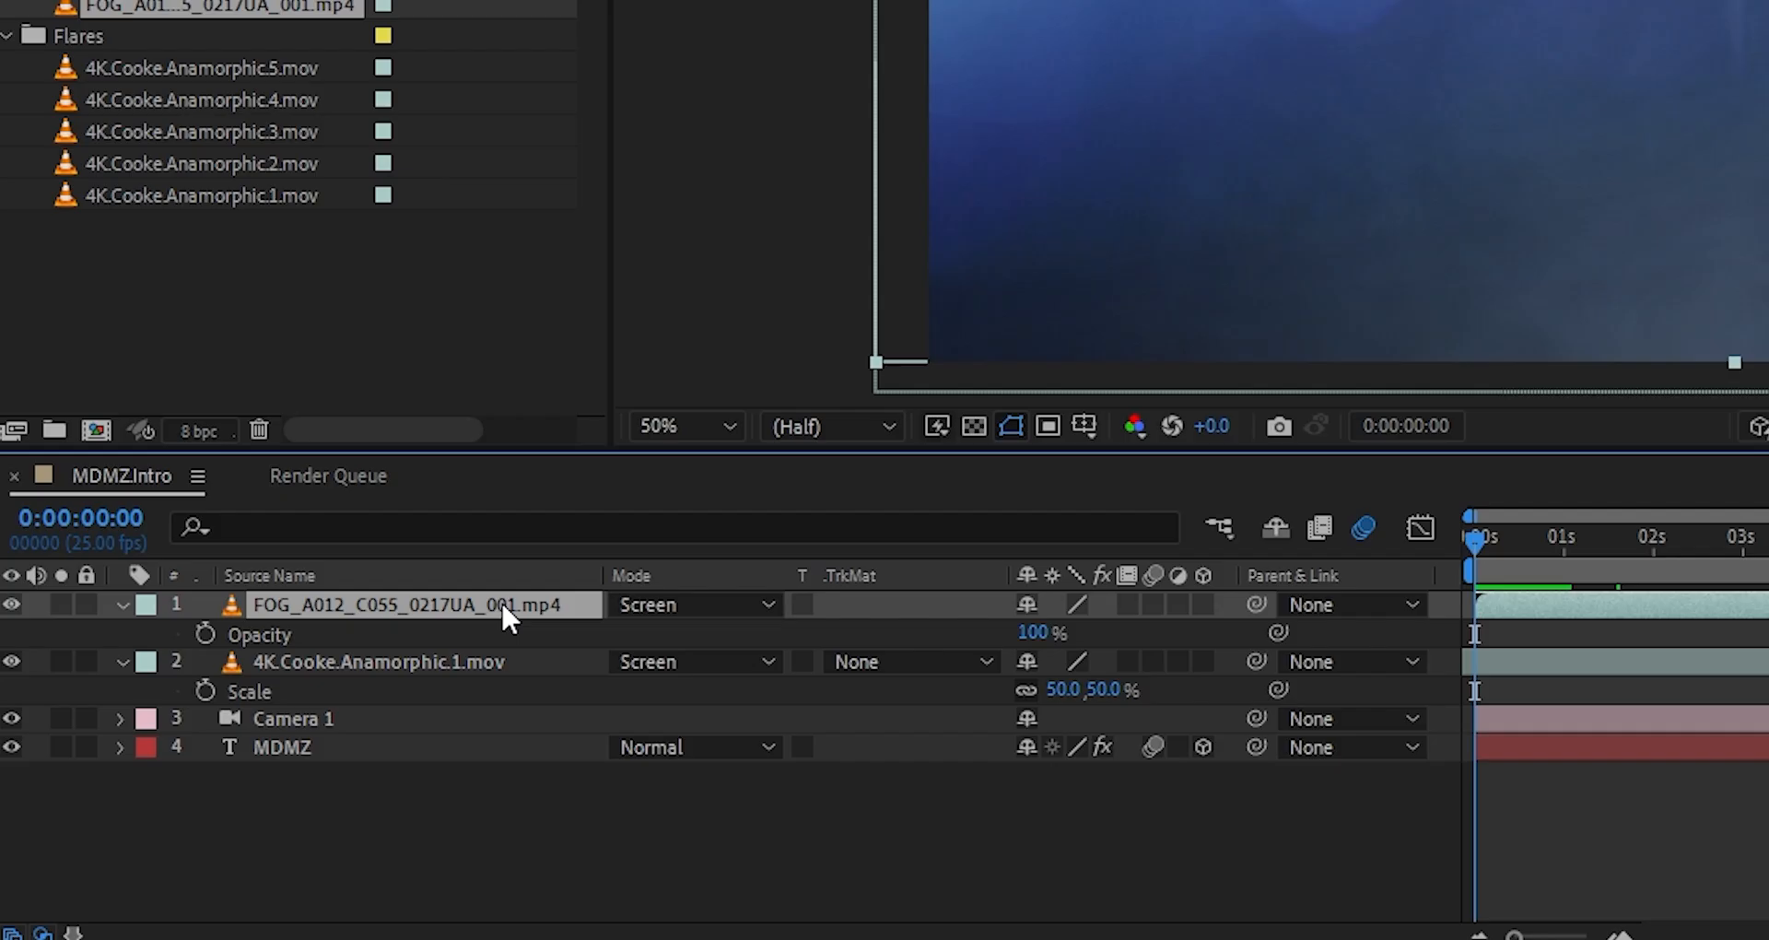
pyautogui.write('50')
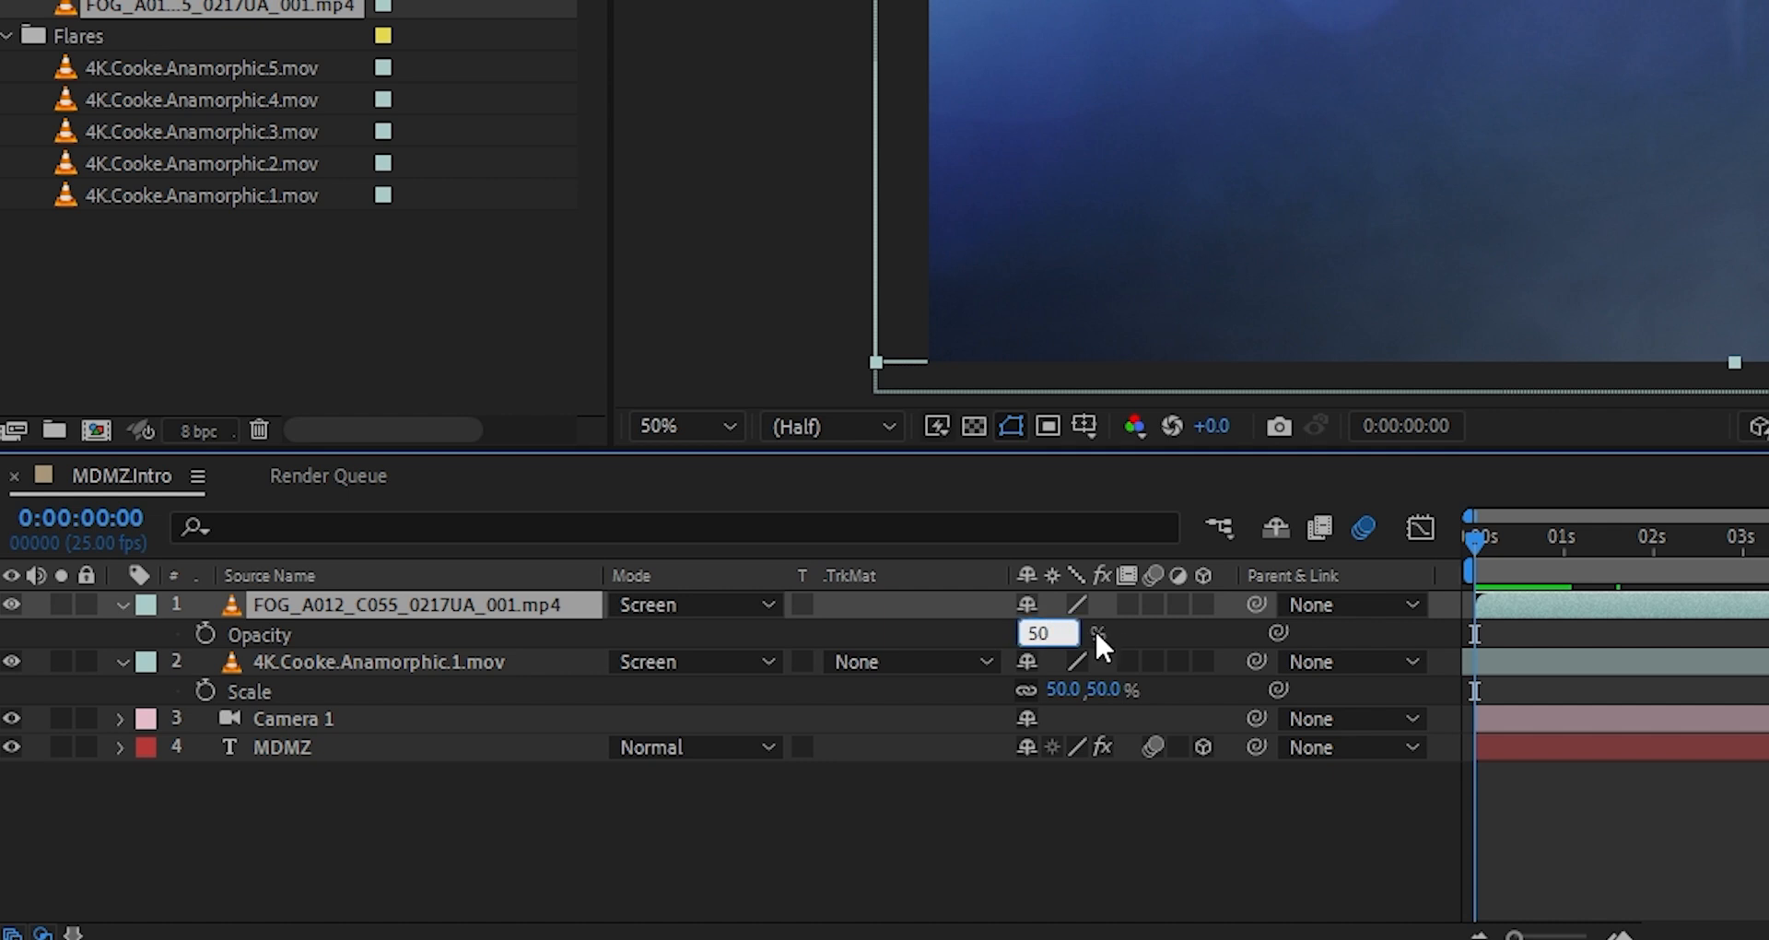
pyautogui.press('Return')
pyautogui.press('space')
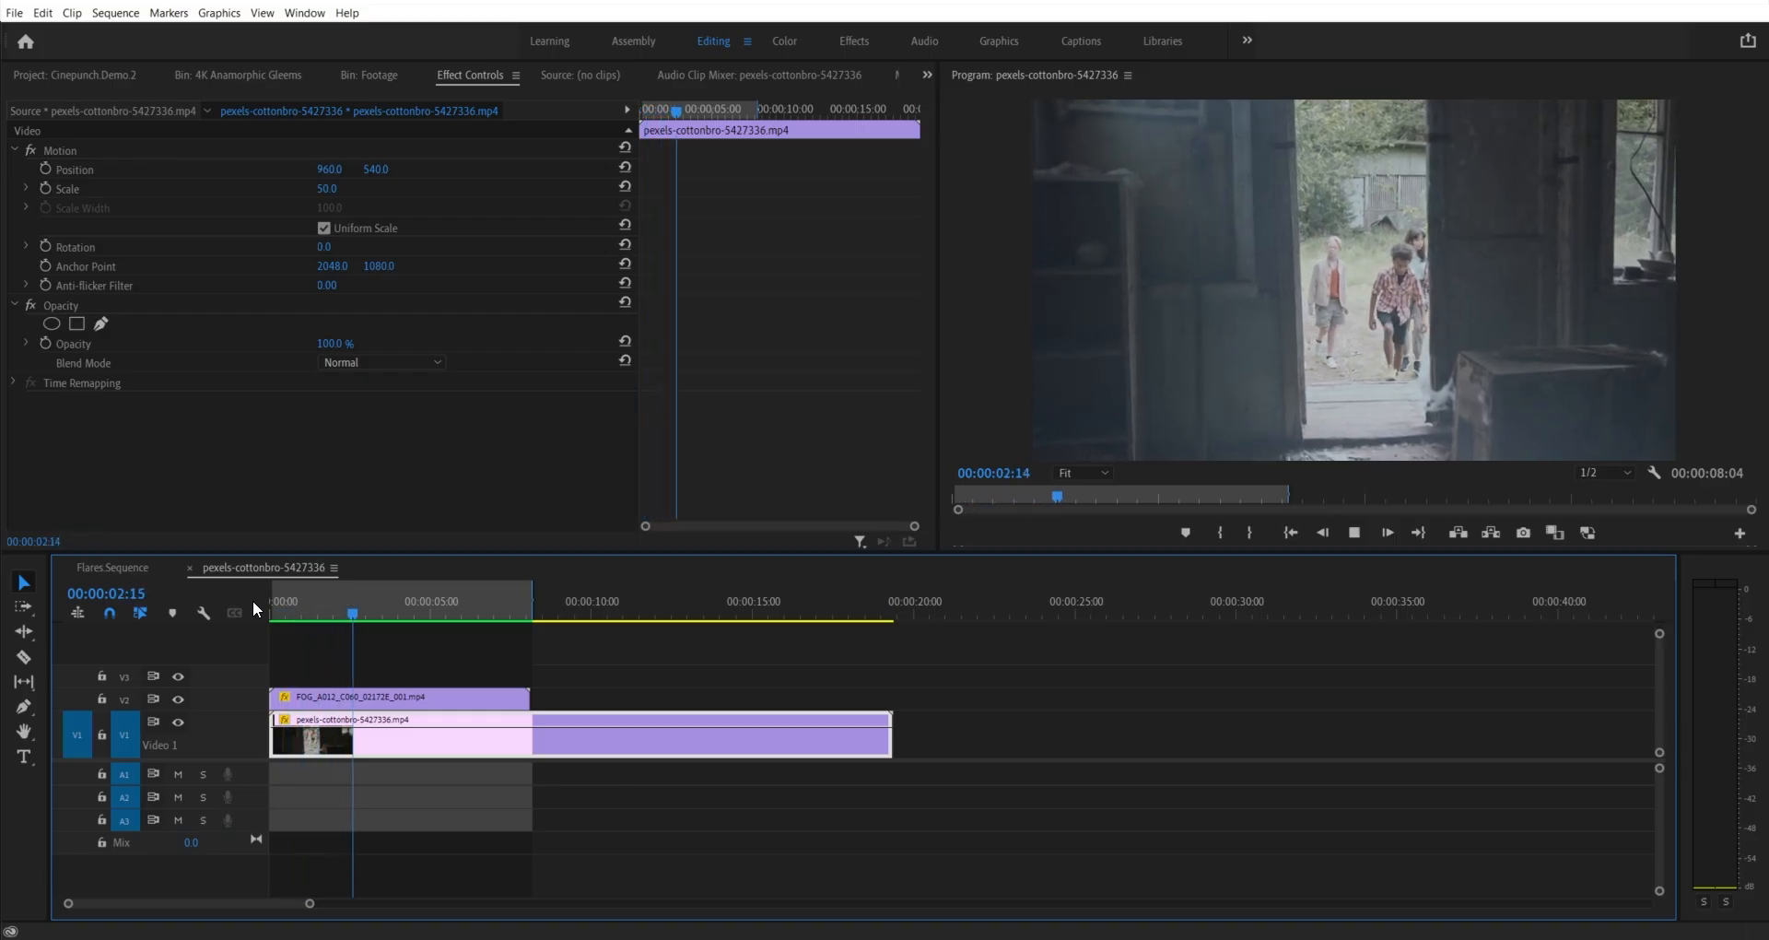
# Step: Hide the fog track to compare the image and stop playback
pyautogui.click(177, 698)
pyautogui.press('space')
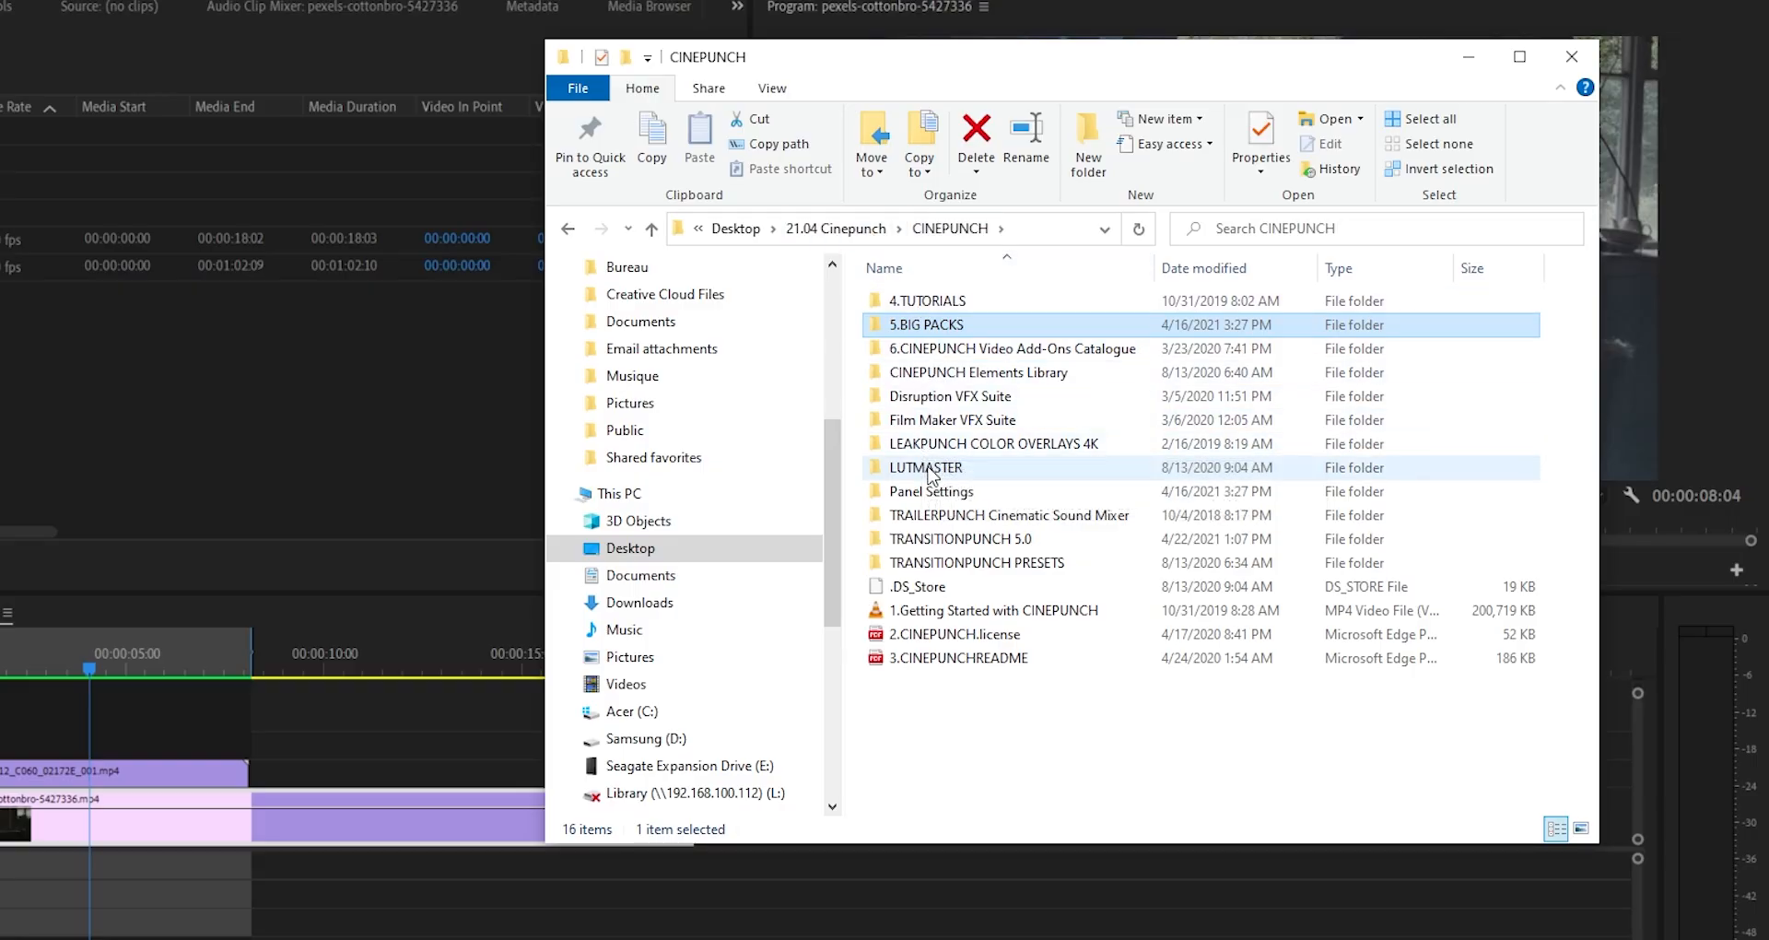
# Step: Import the LUTMASTER preset file into the Effects panel's Presets folder
pyautogui.doubleClick(926, 468)
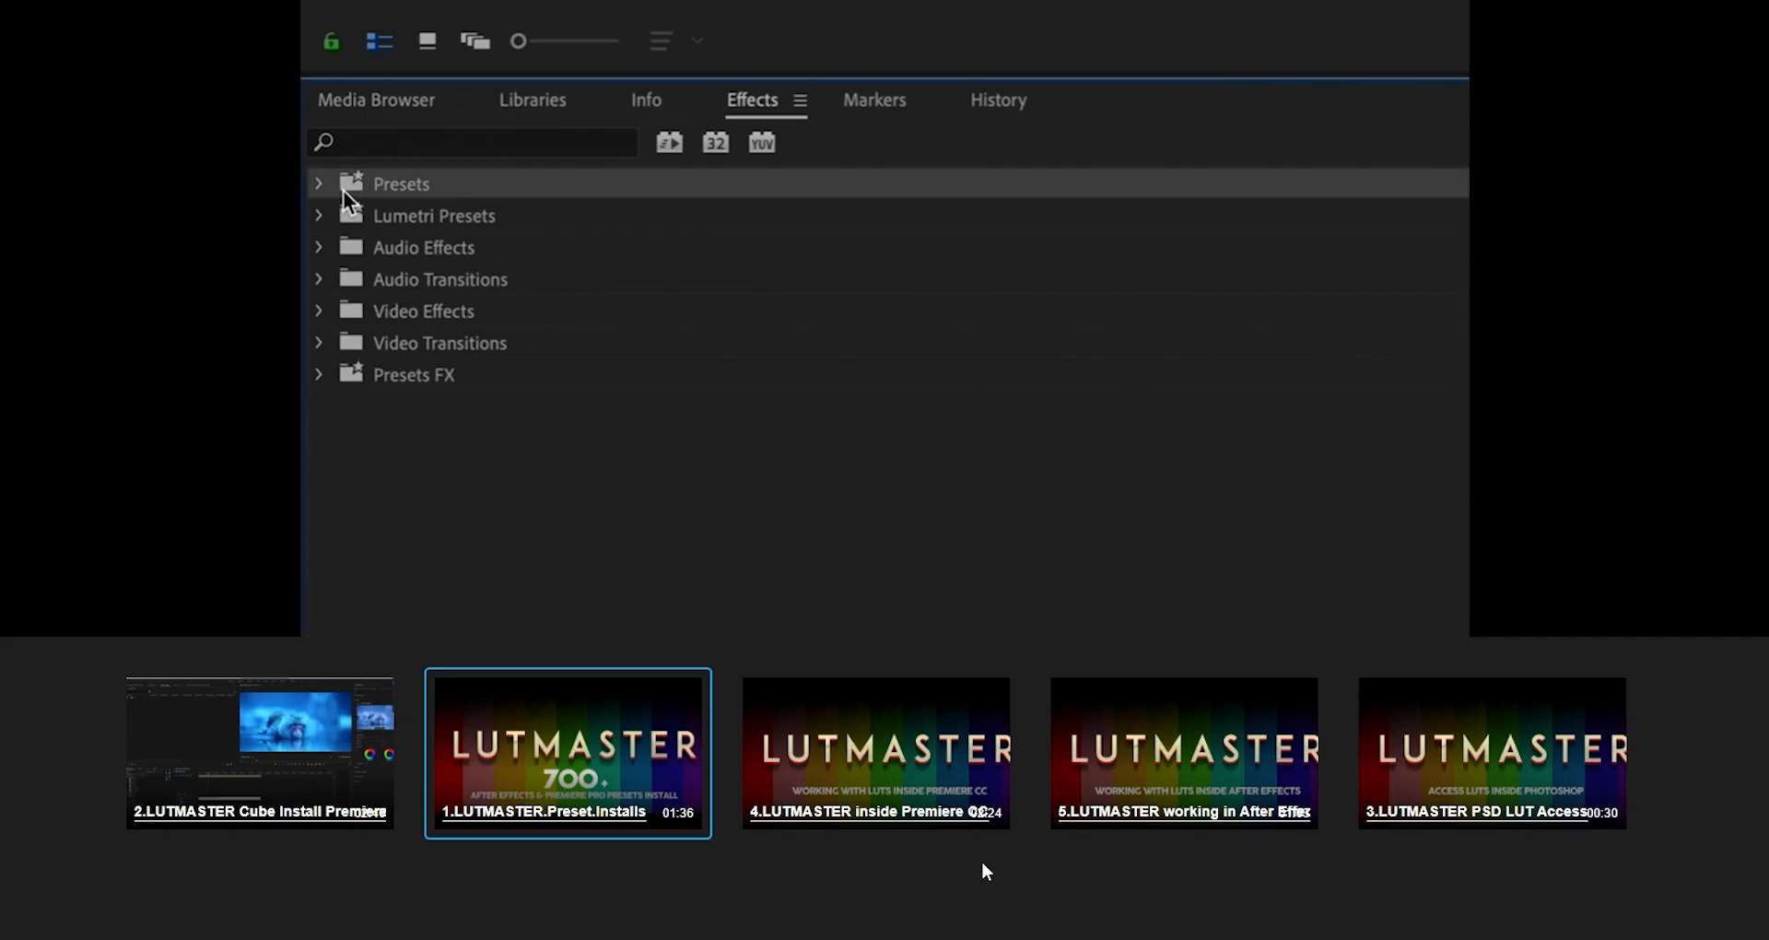
pyautogui.rightClick(343, 189)
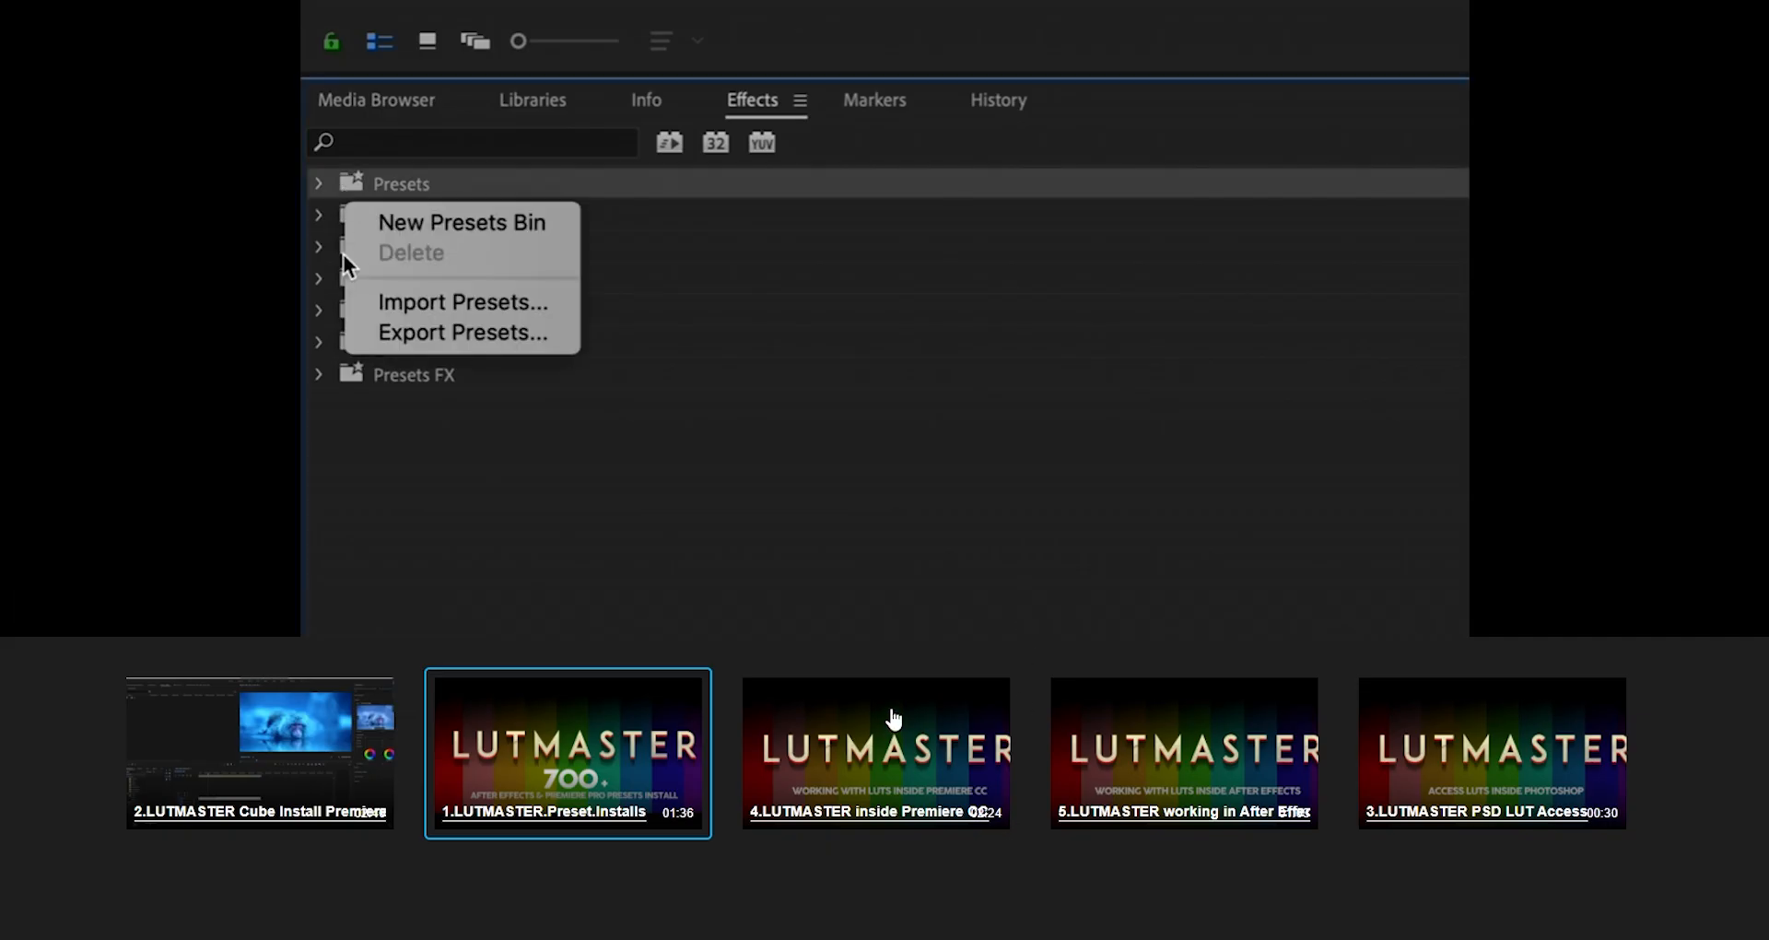
pyautogui.click(398, 307)
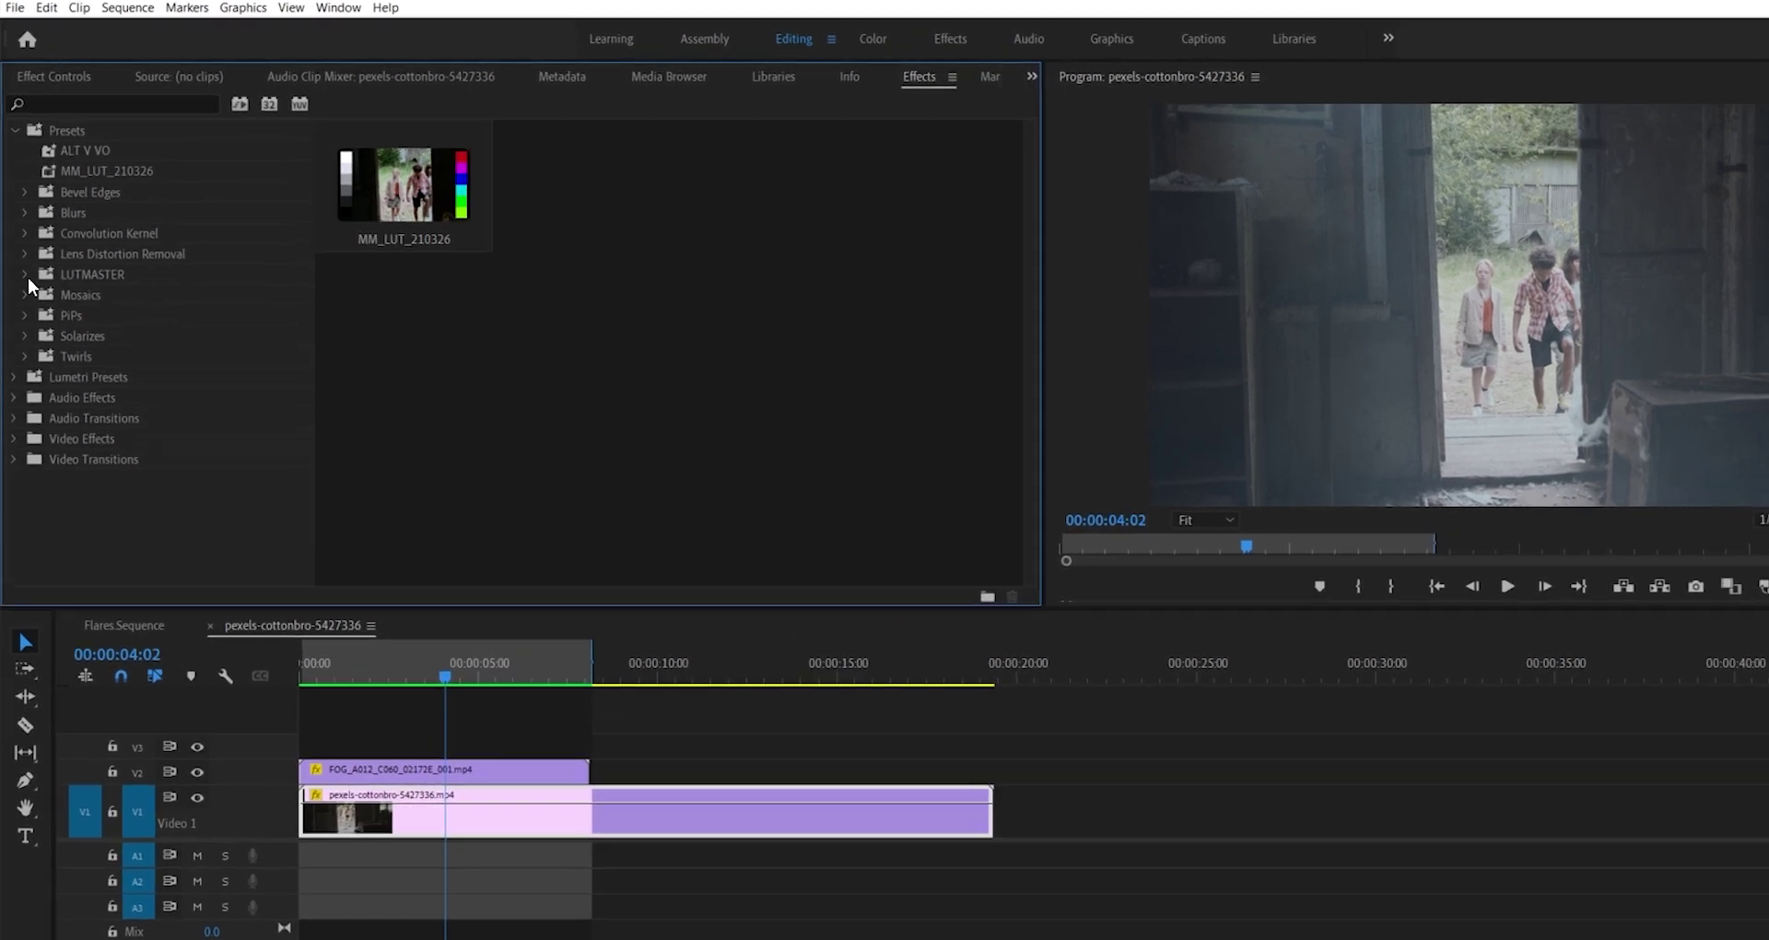
# Step: Browse LUTMASTER Film Stocks and preview the Ektachrome Color REV 5285T look
pyautogui.click(23, 252)
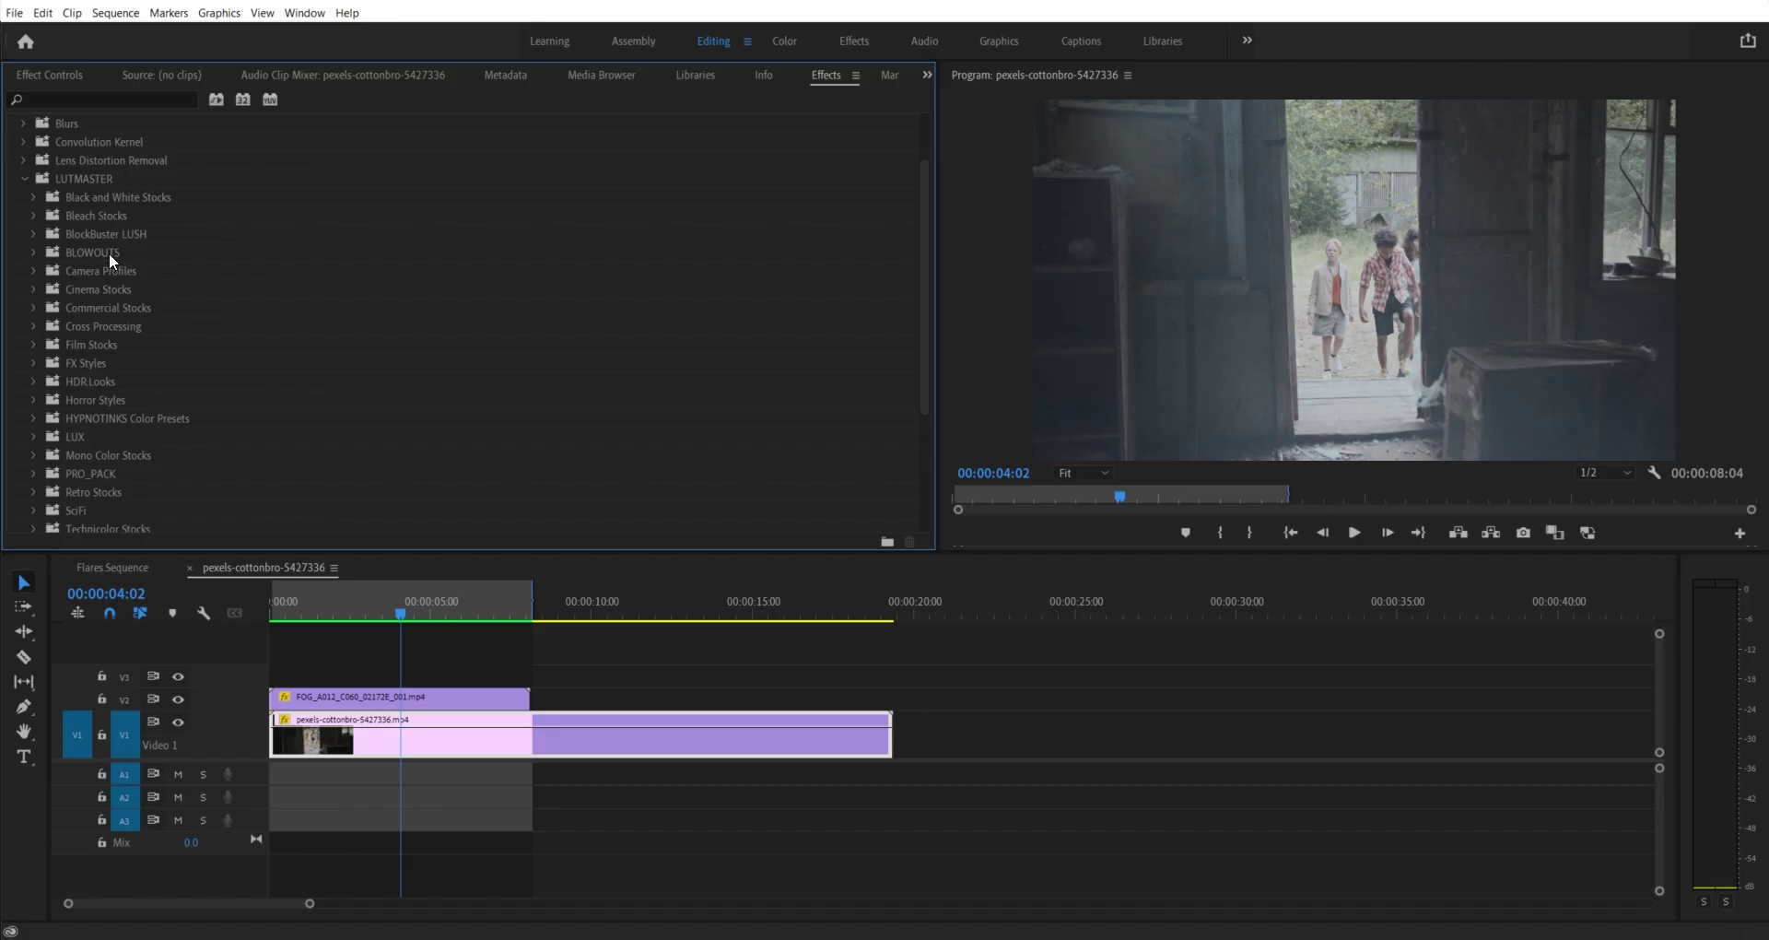
pyautogui.scroll(-2, 109, 259)
pyautogui.scroll(-2, 107, 268)
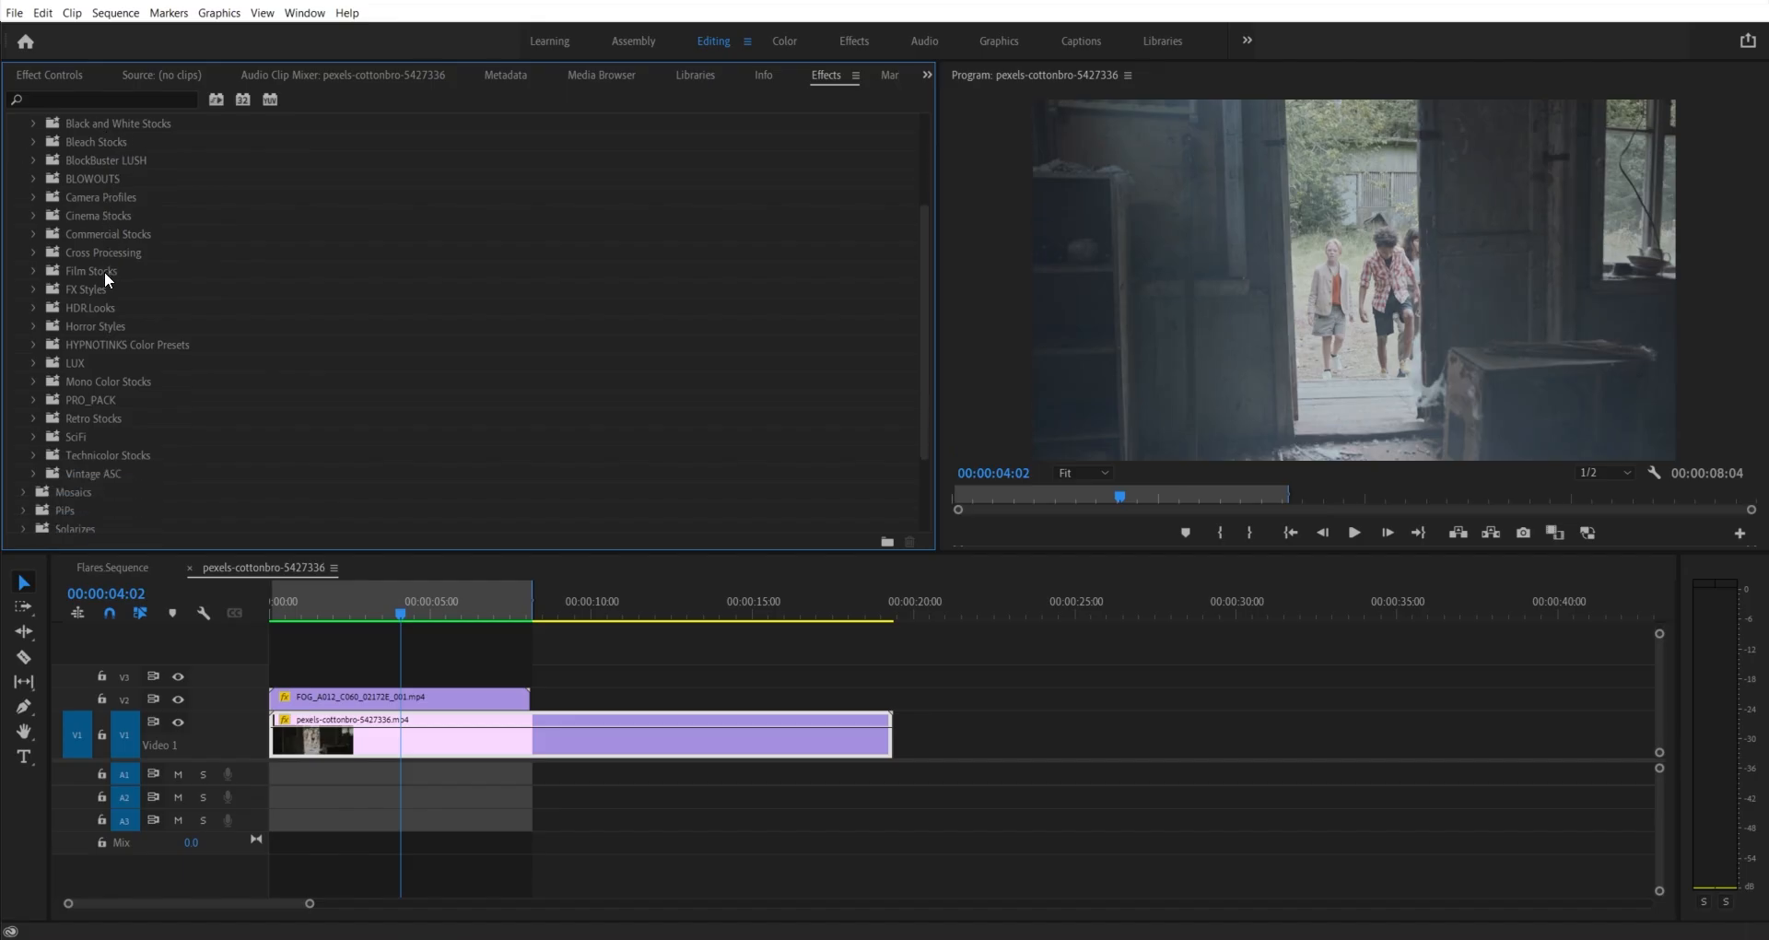
pyautogui.click(33, 271)
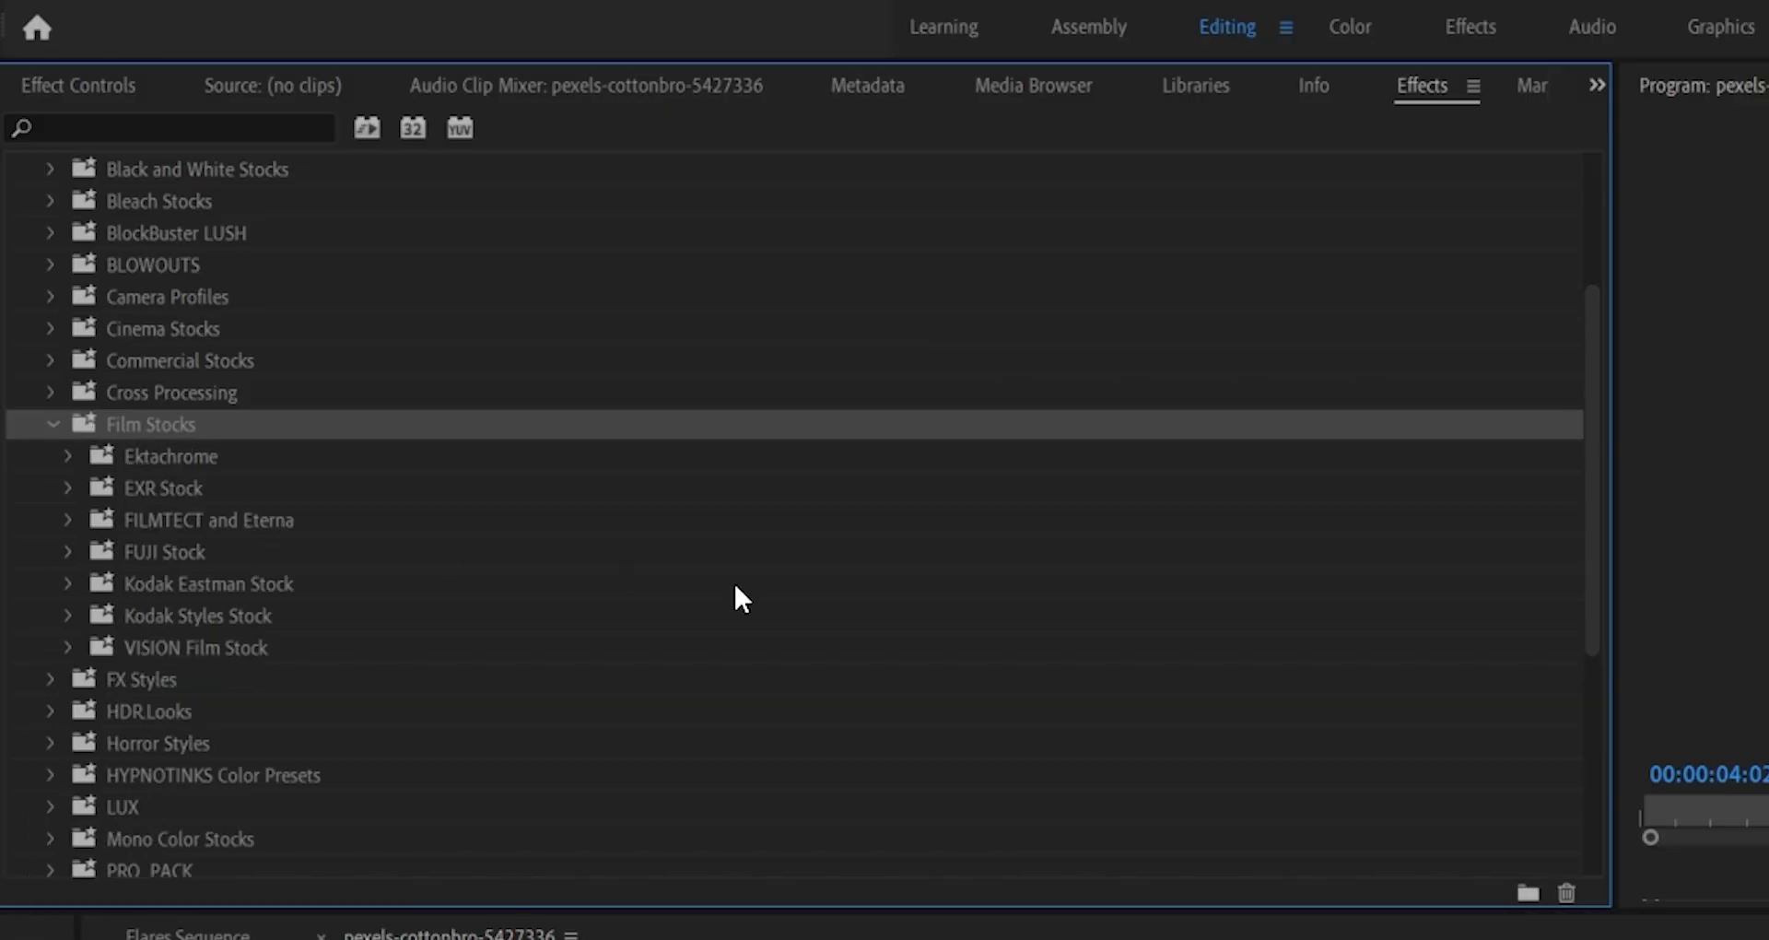
pyautogui.click(70, 456)
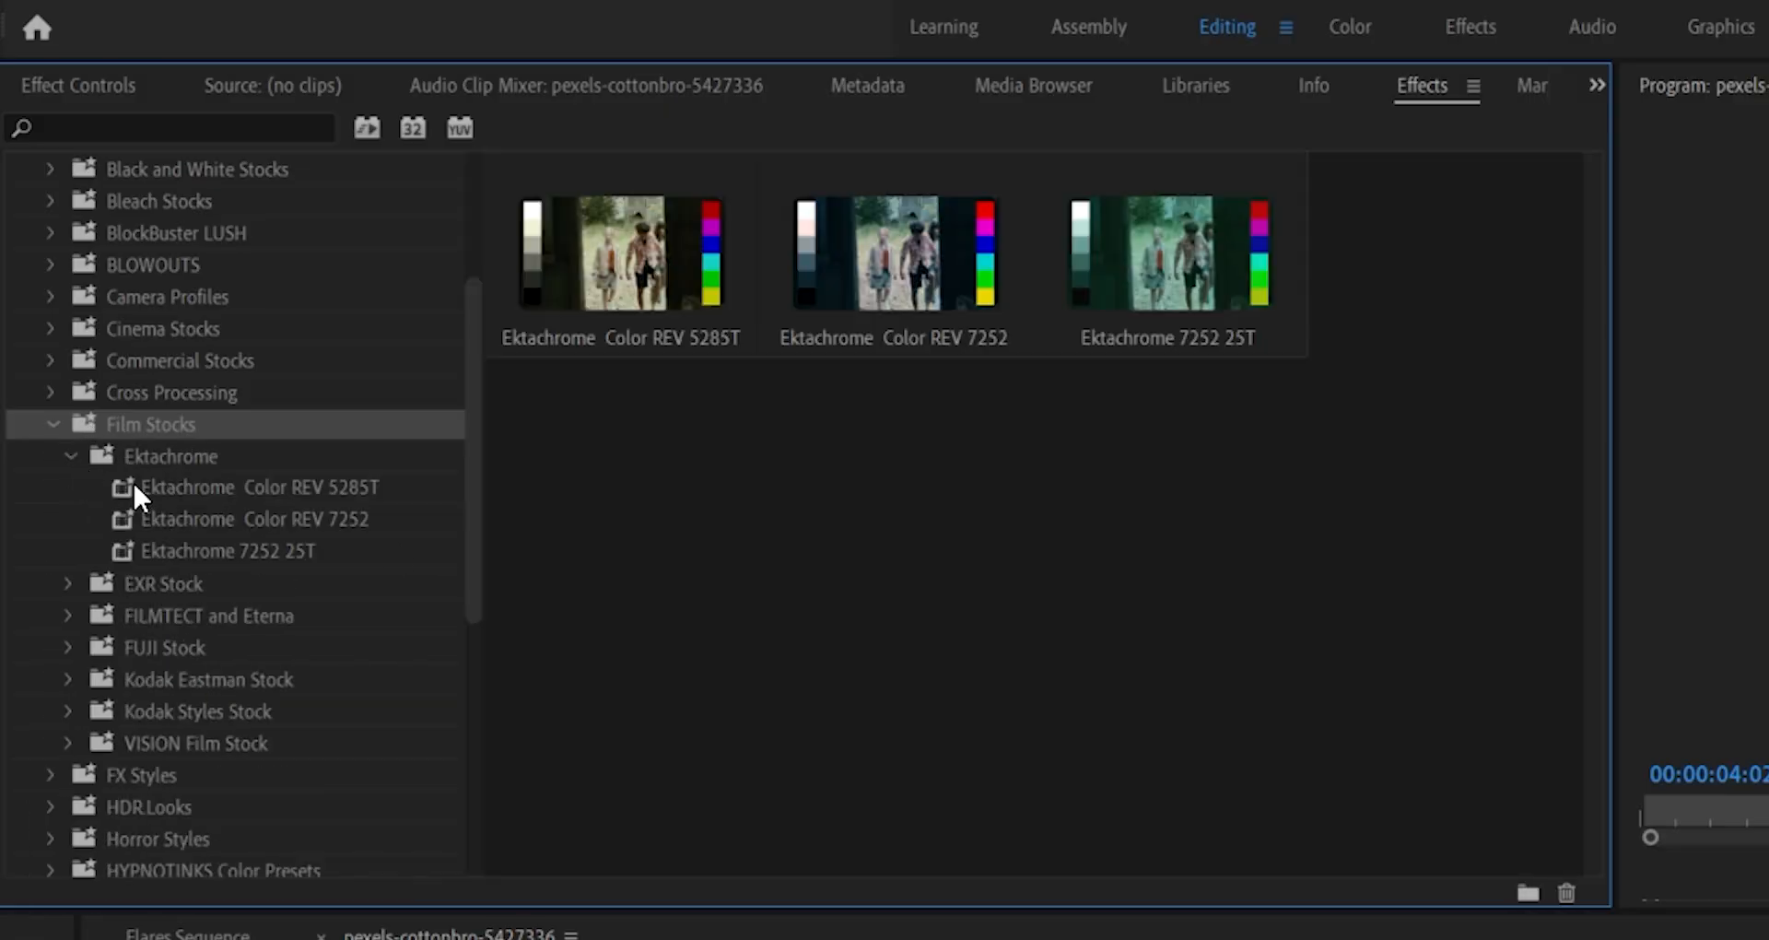
pyautogui.click(186, 487)
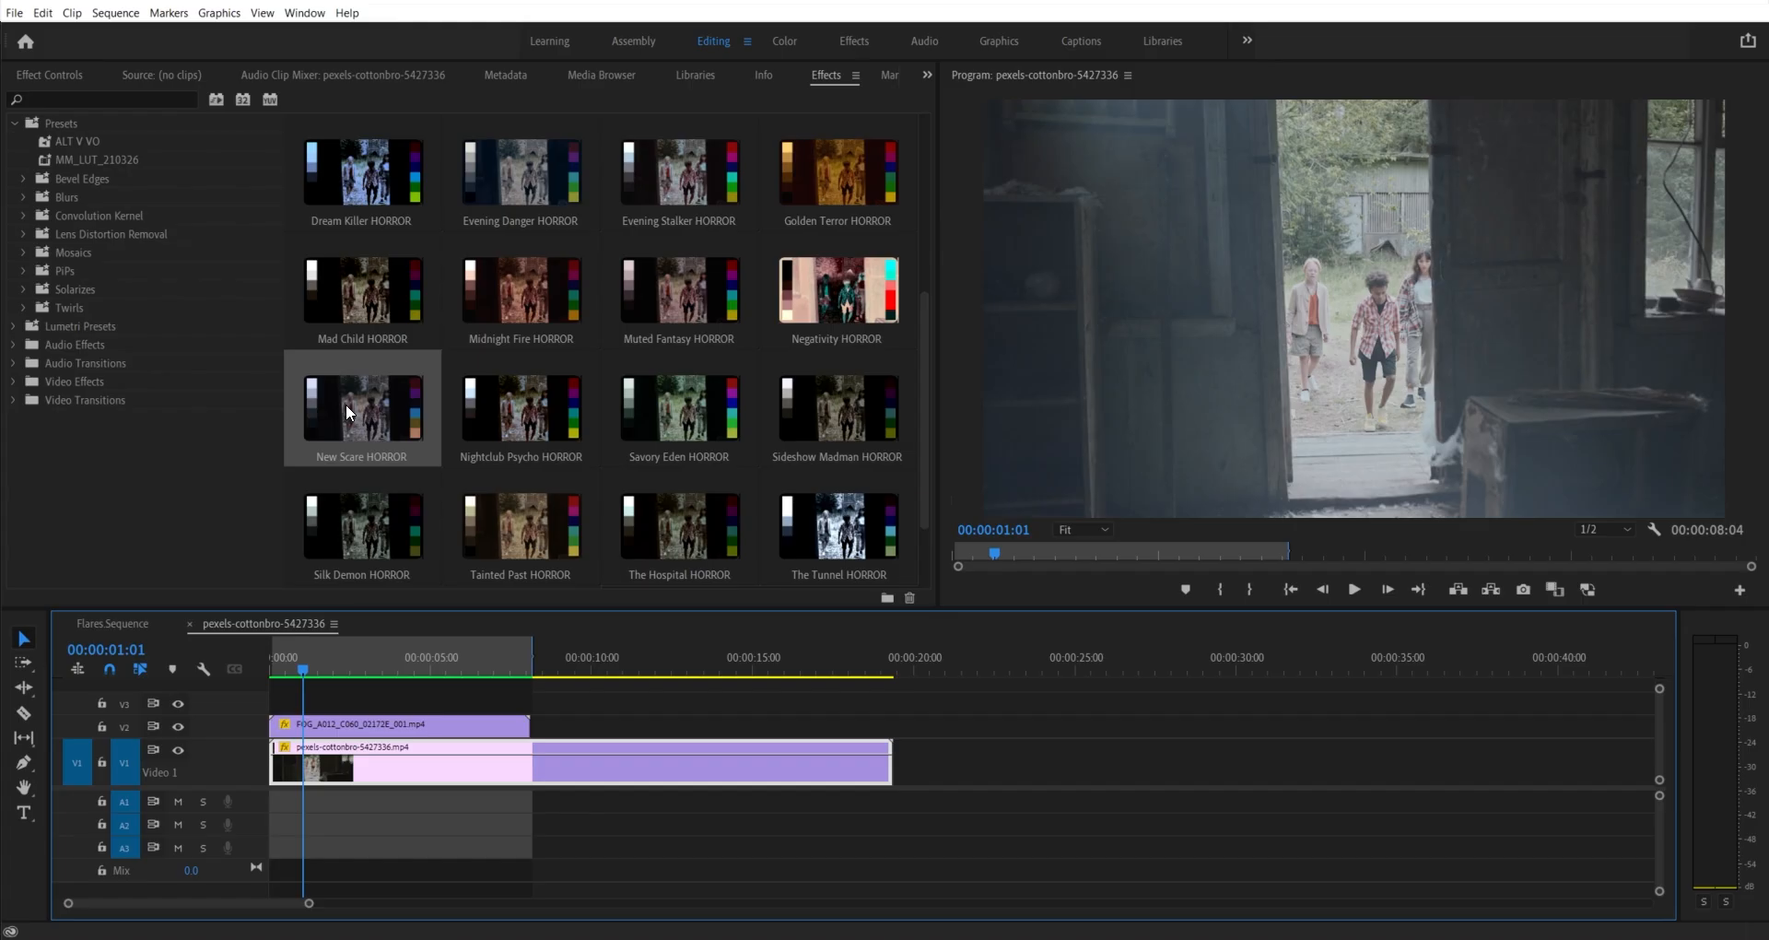
pyautogui.scroll(2, 476, 329)
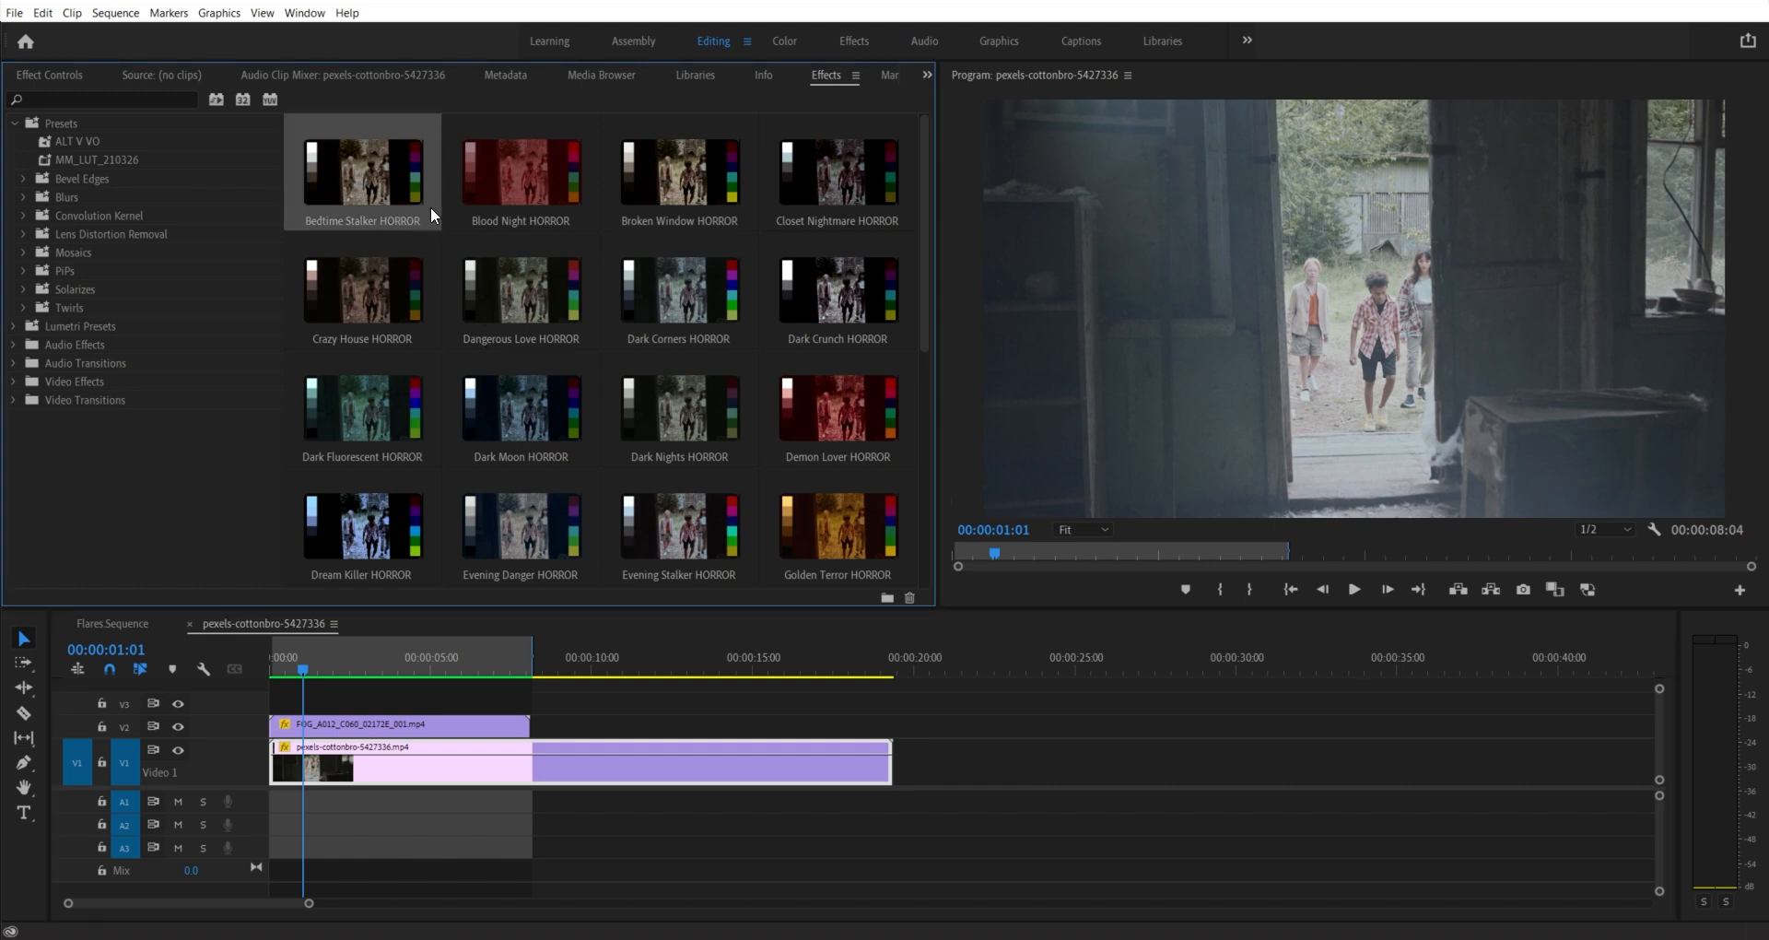
pyautogui.scroll(-1, 432, 227)
pyautogui.scroll(-1, 450, 256)
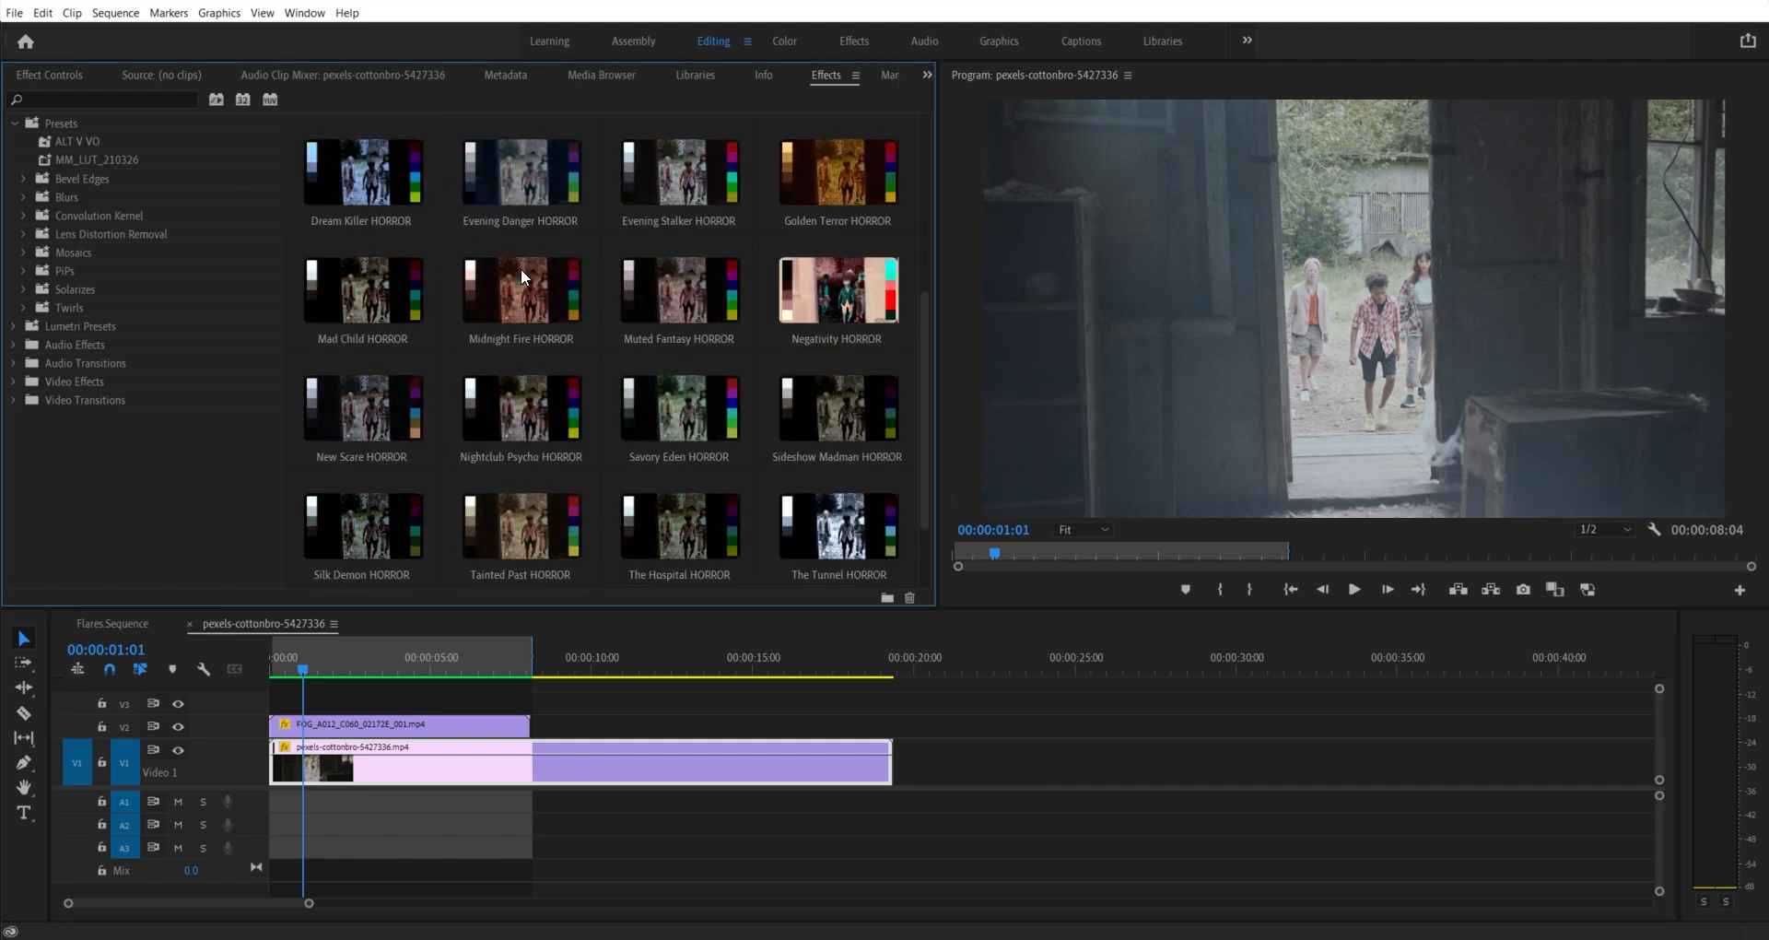
# Step: Apply the New Scare HORROR look to the doorway clip and inspect its Lumetri curves
pyautogui.doubleClick(369, 402)
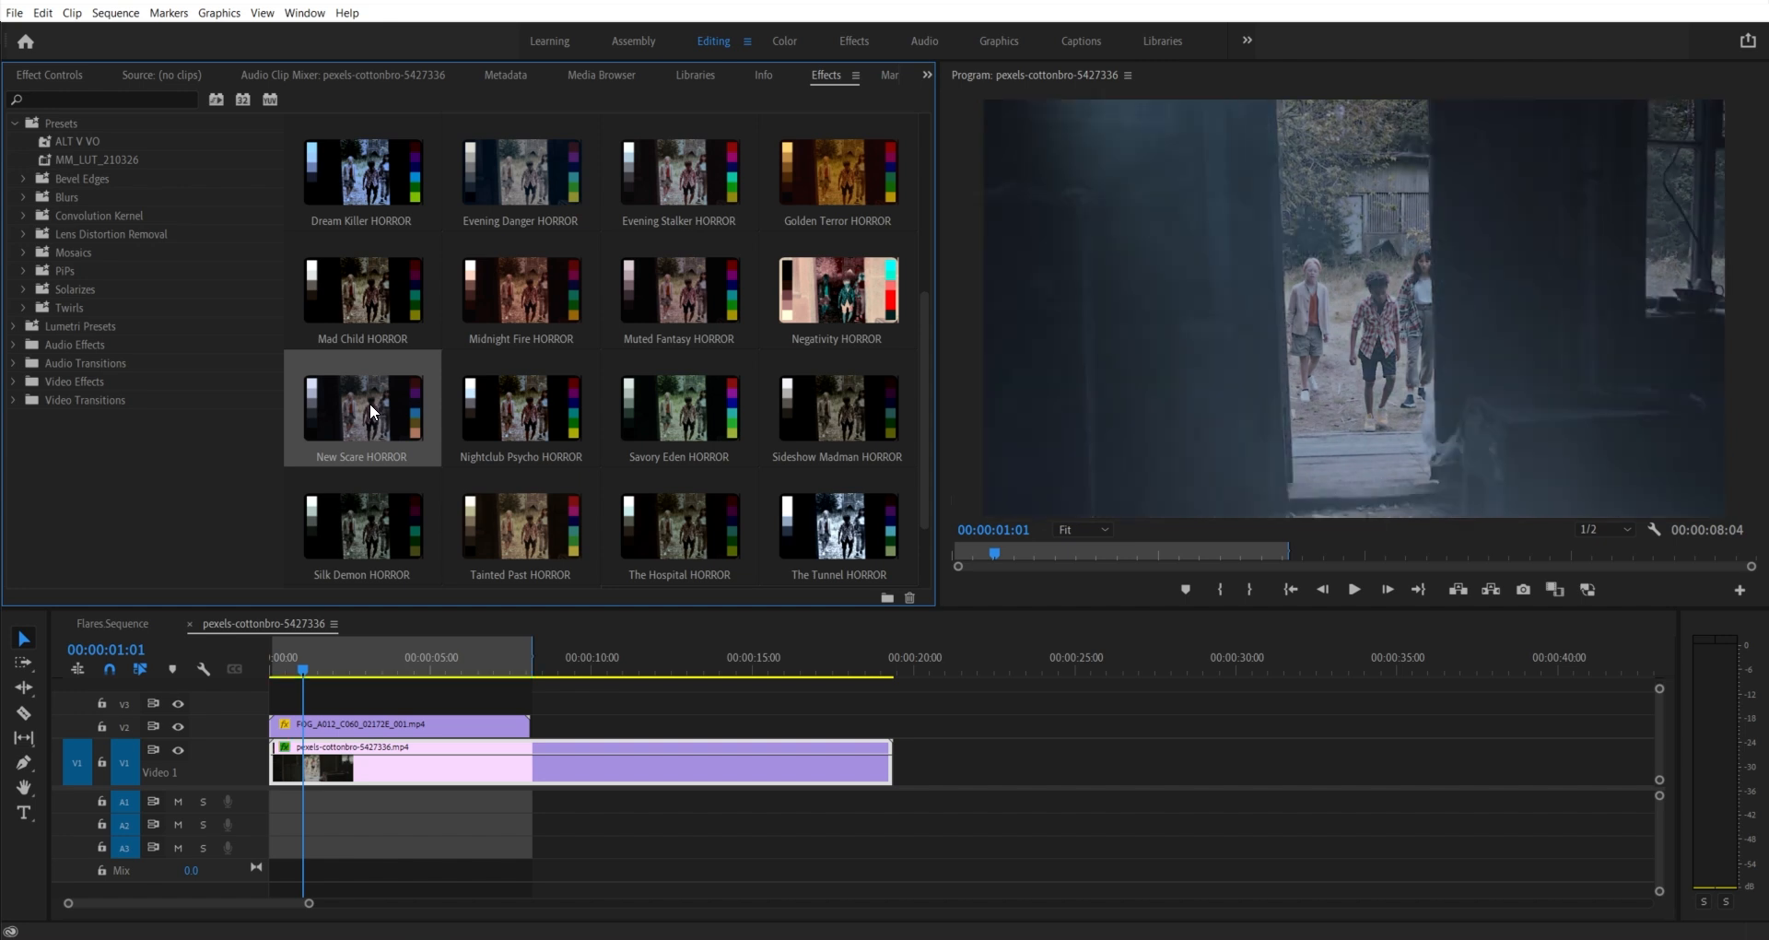
pyautogui.click(53, 76)
pyautogui.scroll(-3, 277, 346)
pyautogui.click(31, 219)
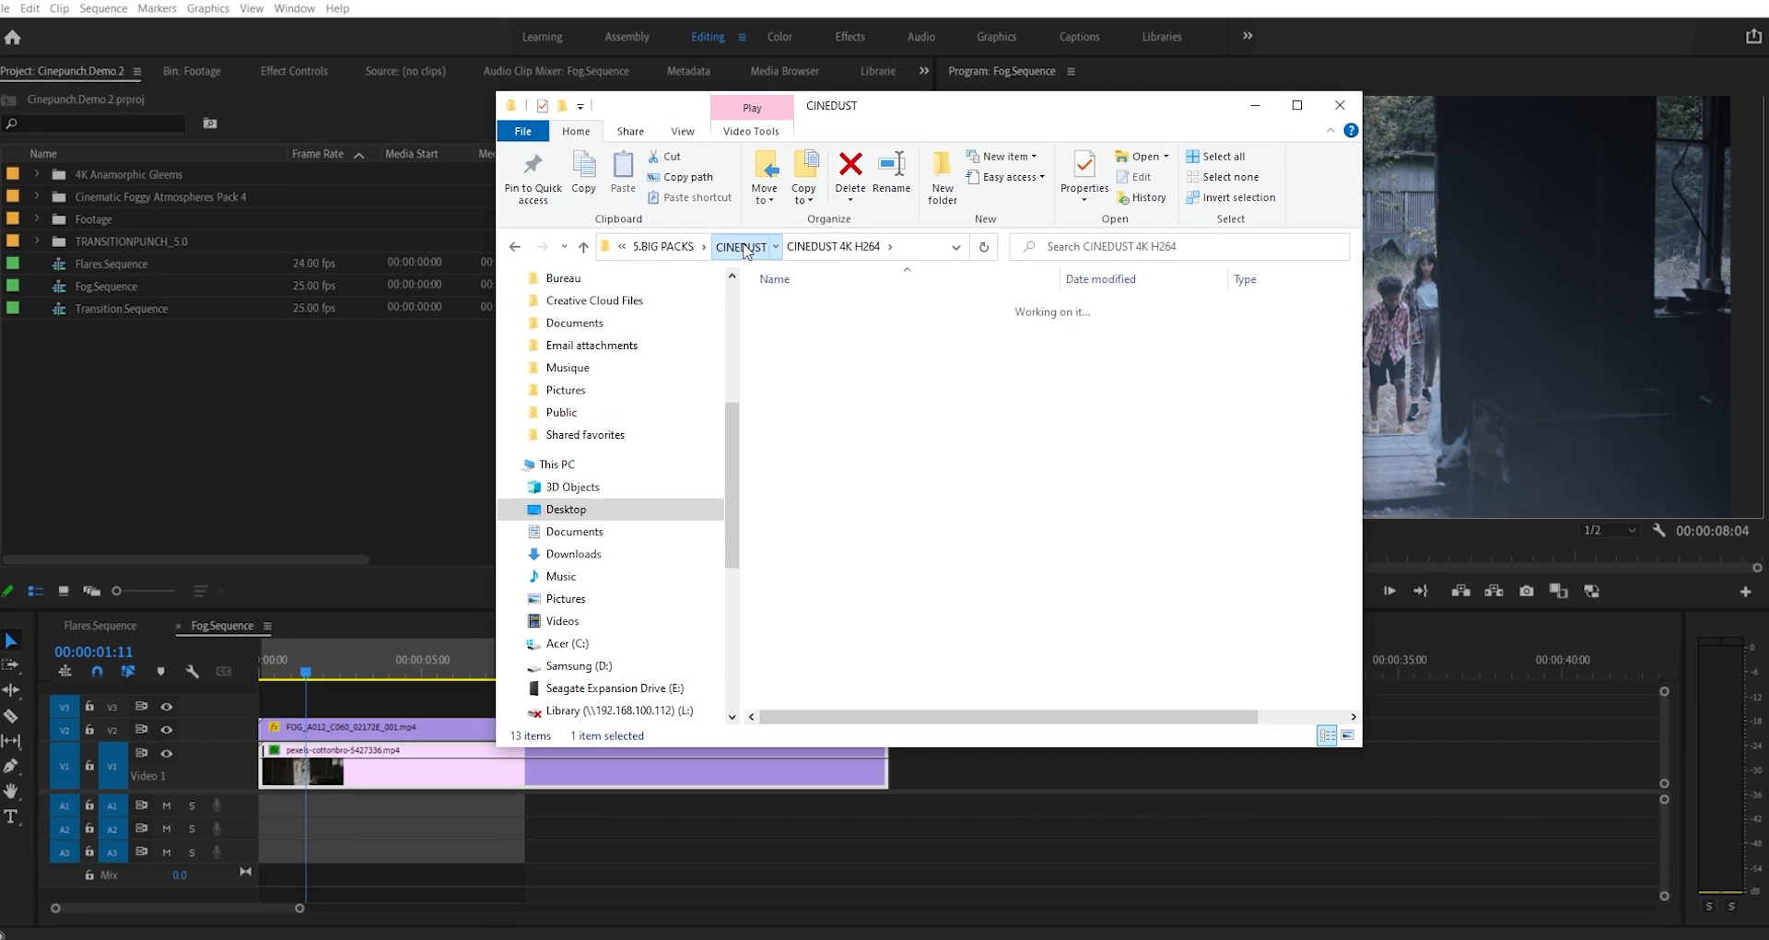
# Step: Bring the CINEDUST Subtle Atmospheric Particles folder into the Project panel as a bin
pyautogui.doubleClick(826, 308)
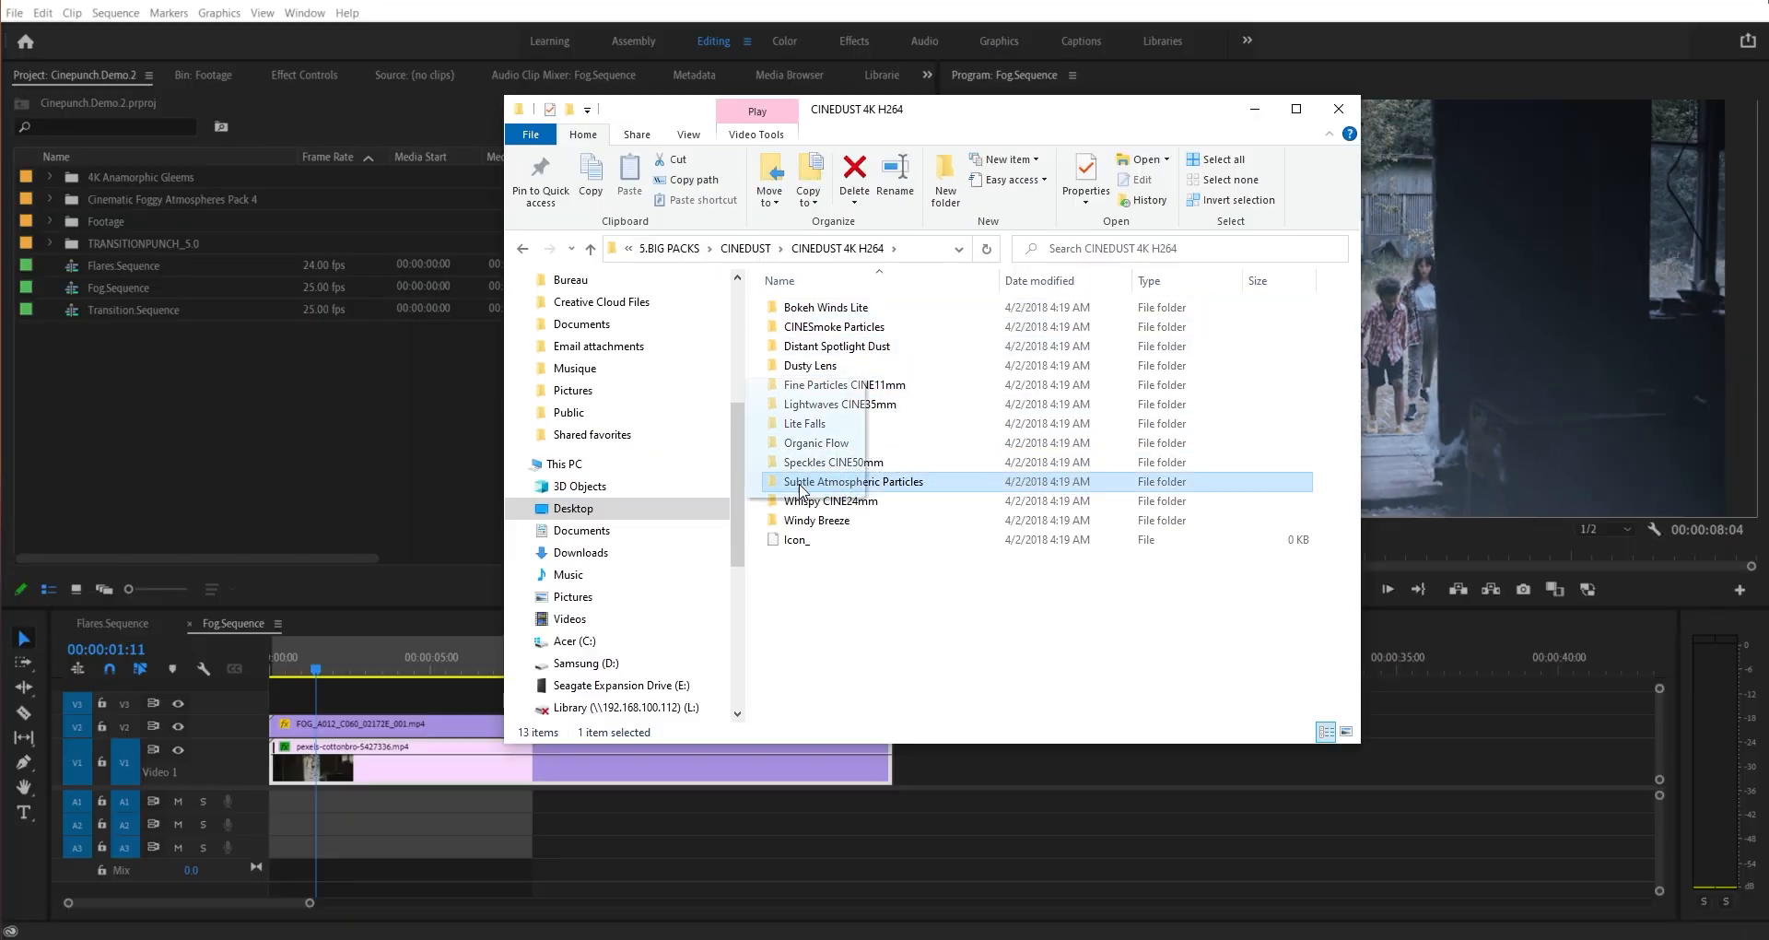
pyautogui.moveTo(801, 488); pyautogui.dragTo(242, 432)
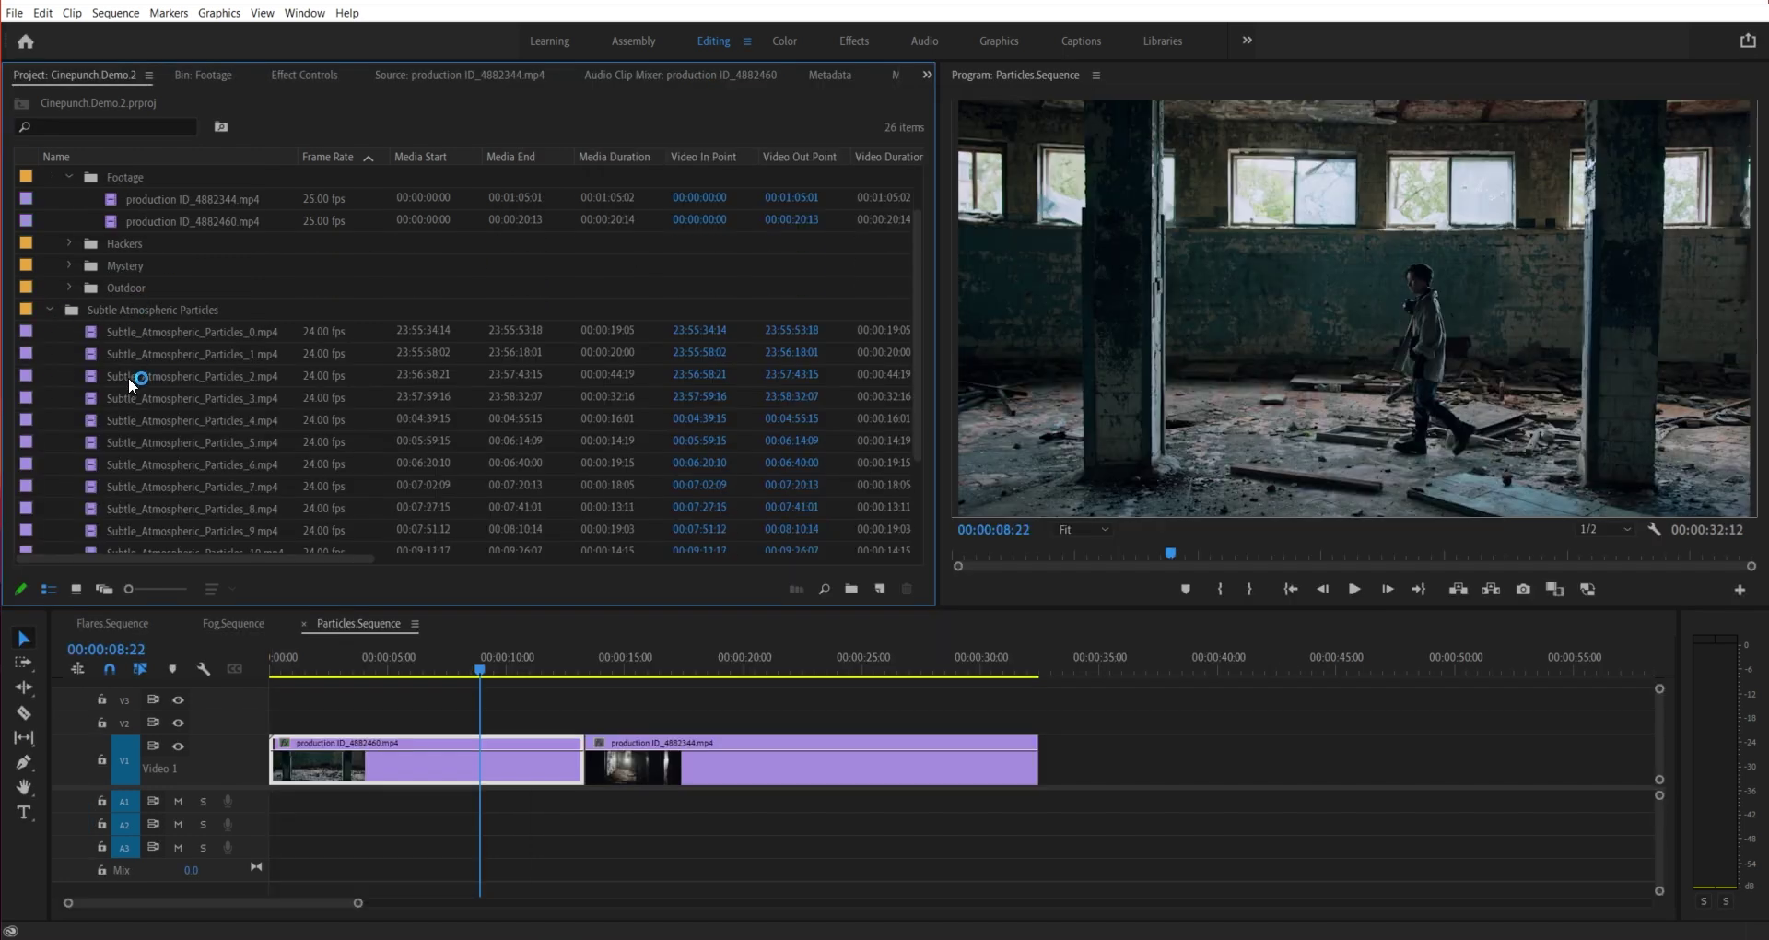
pyautogui.scroll(-2, 128, 377)
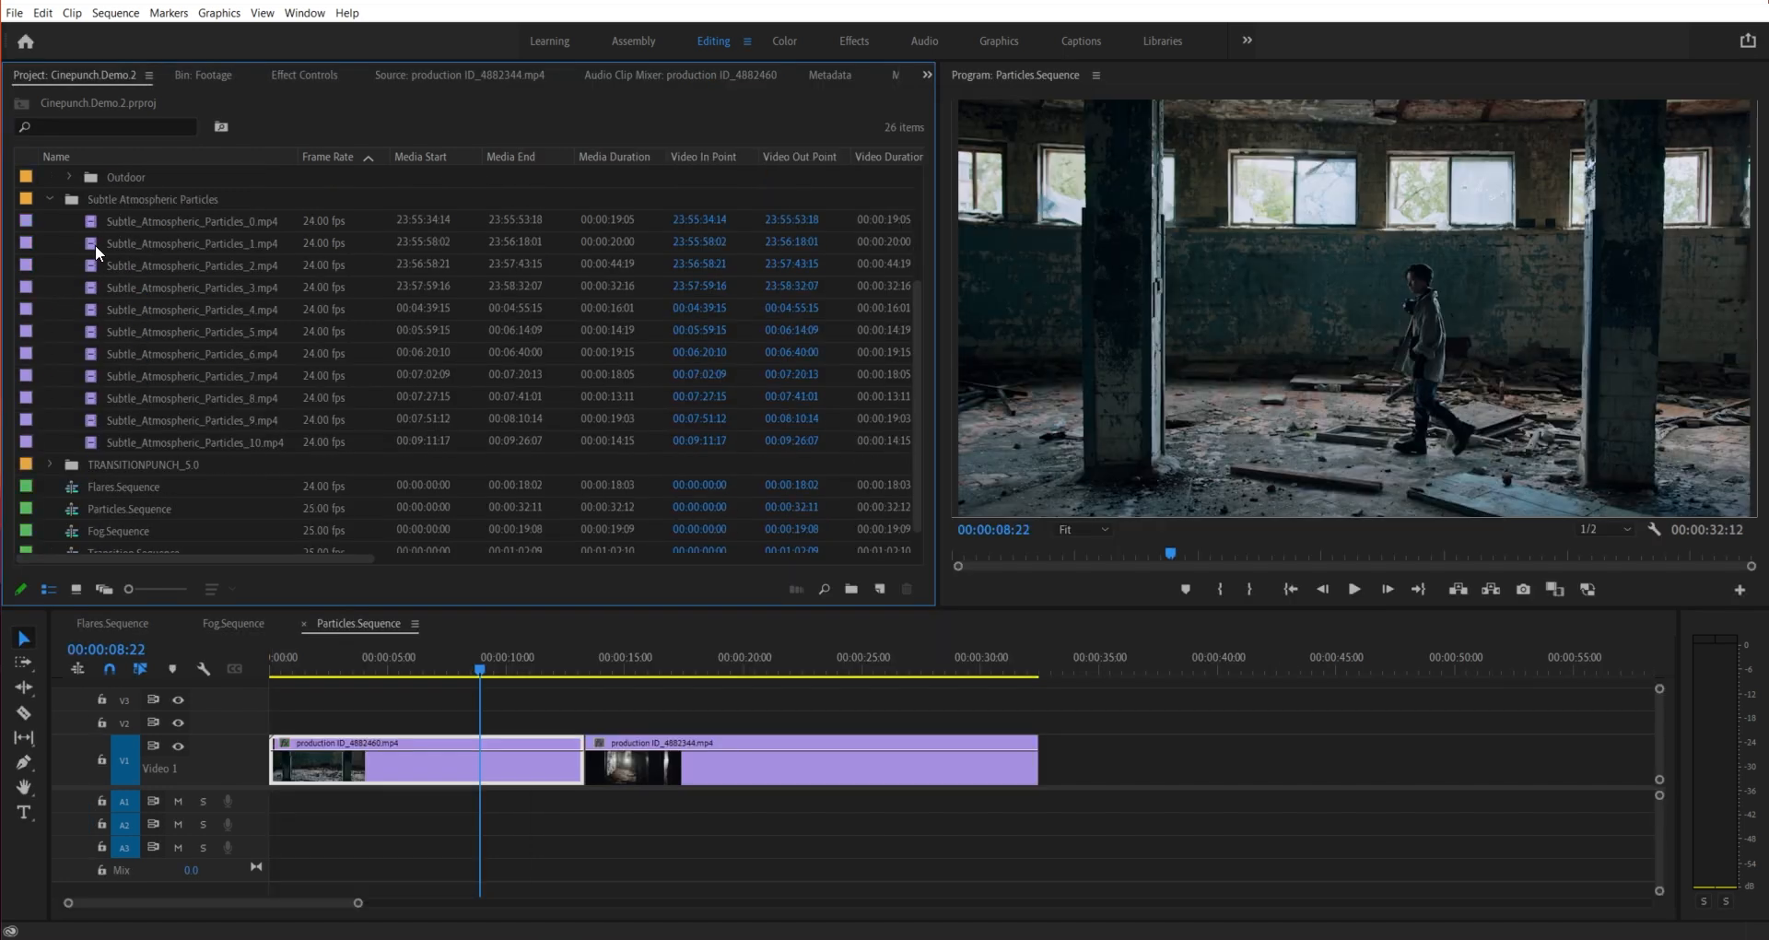
# Step: Layer Subtle_Atmospheric_Particles_1.mp4 on V2 above the corridor footage
pyautogui.moveTo(96, 245); pyautogui.dragTo(290, 722)
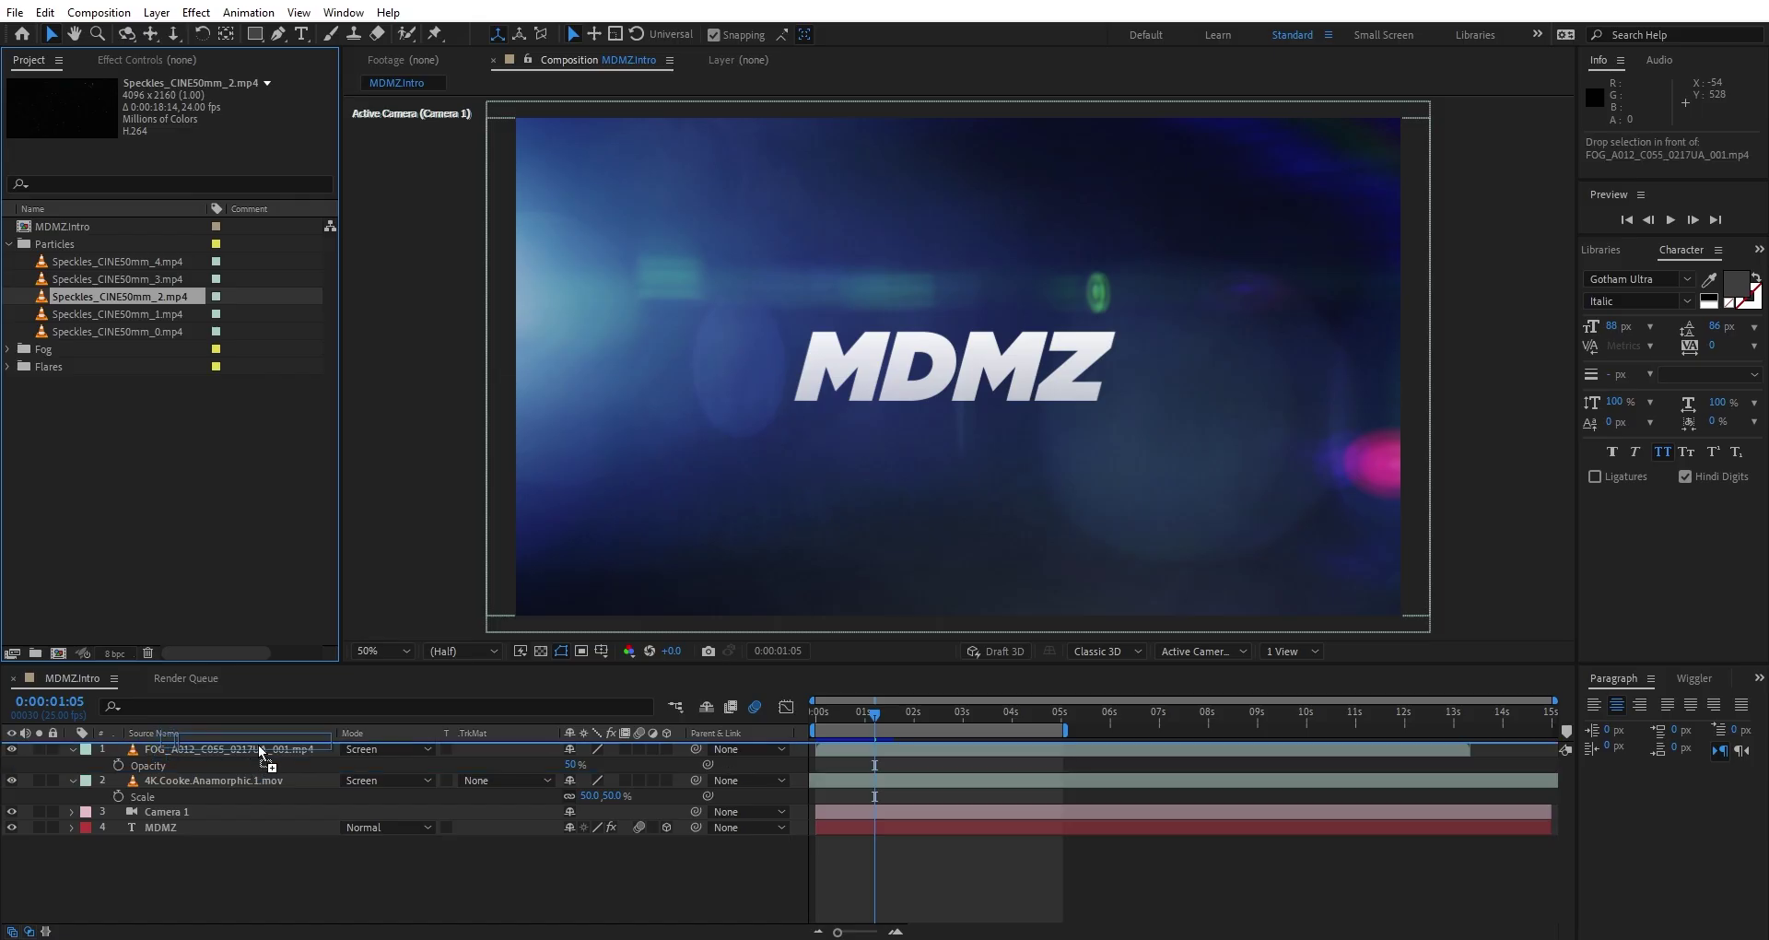
# Step: Add Speckles_CINE50mm_2.mp4 as the top layer in Screen mode and preview the intro
pyautogui.moveTo(119, 297); pyautogui.dragTo(259, 744)
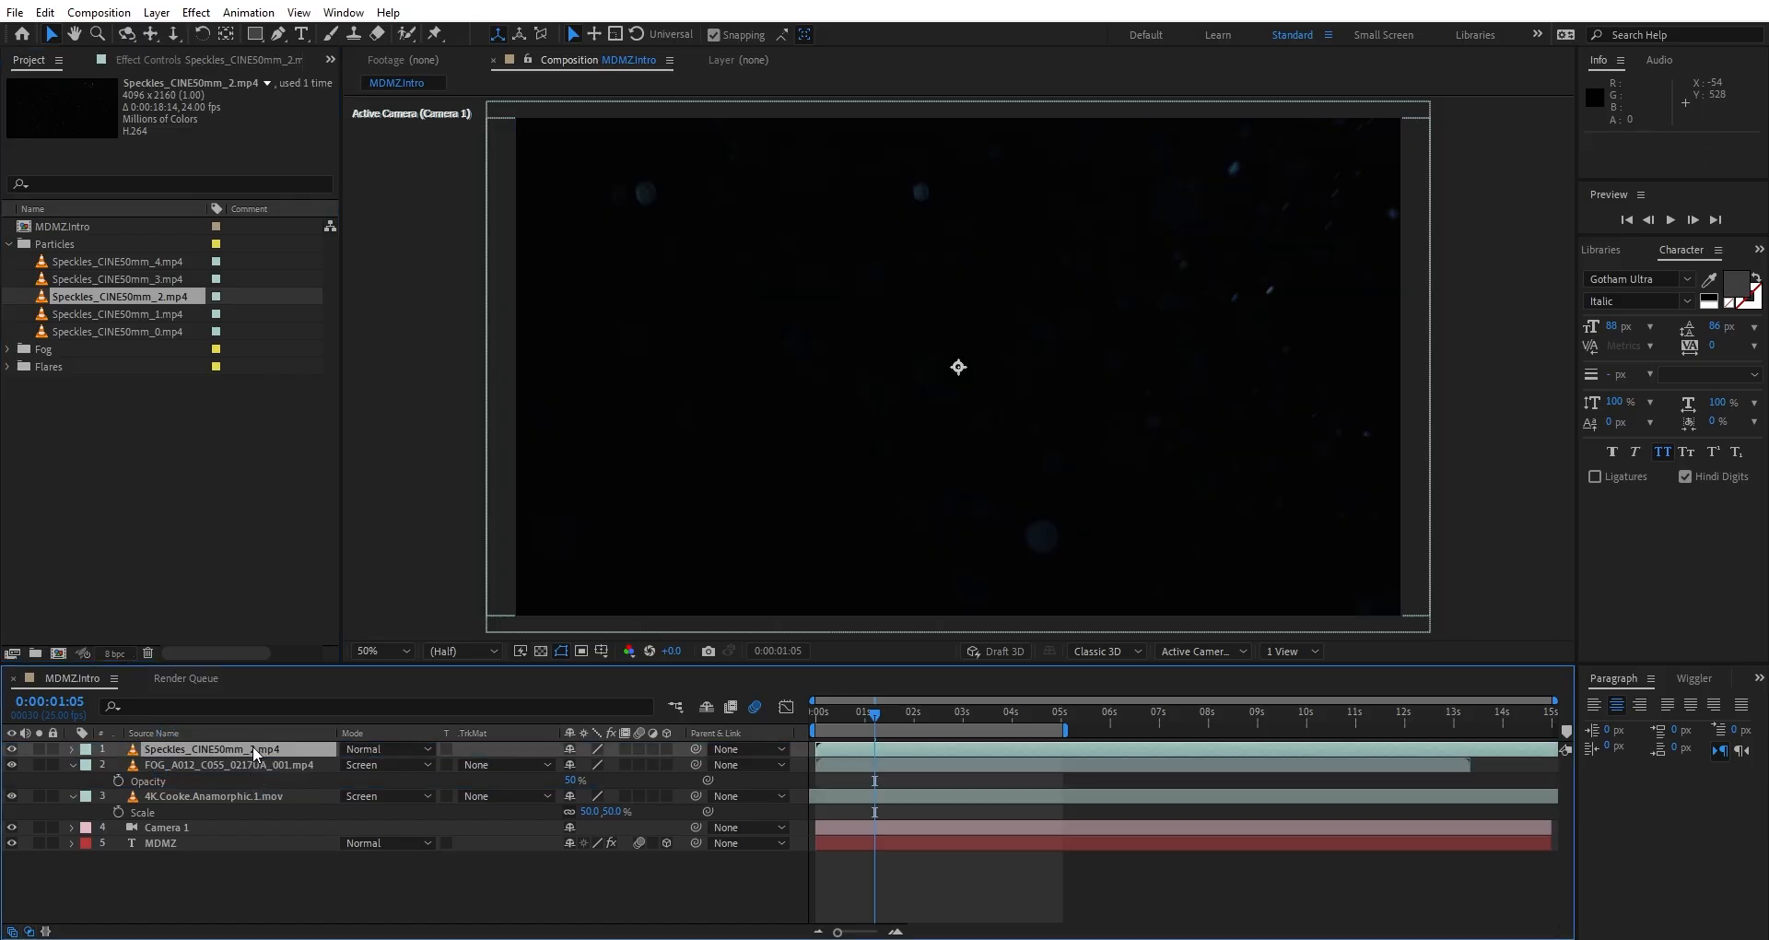
pyautogui.click(390, 750)
pyautogui.click(378, 294)
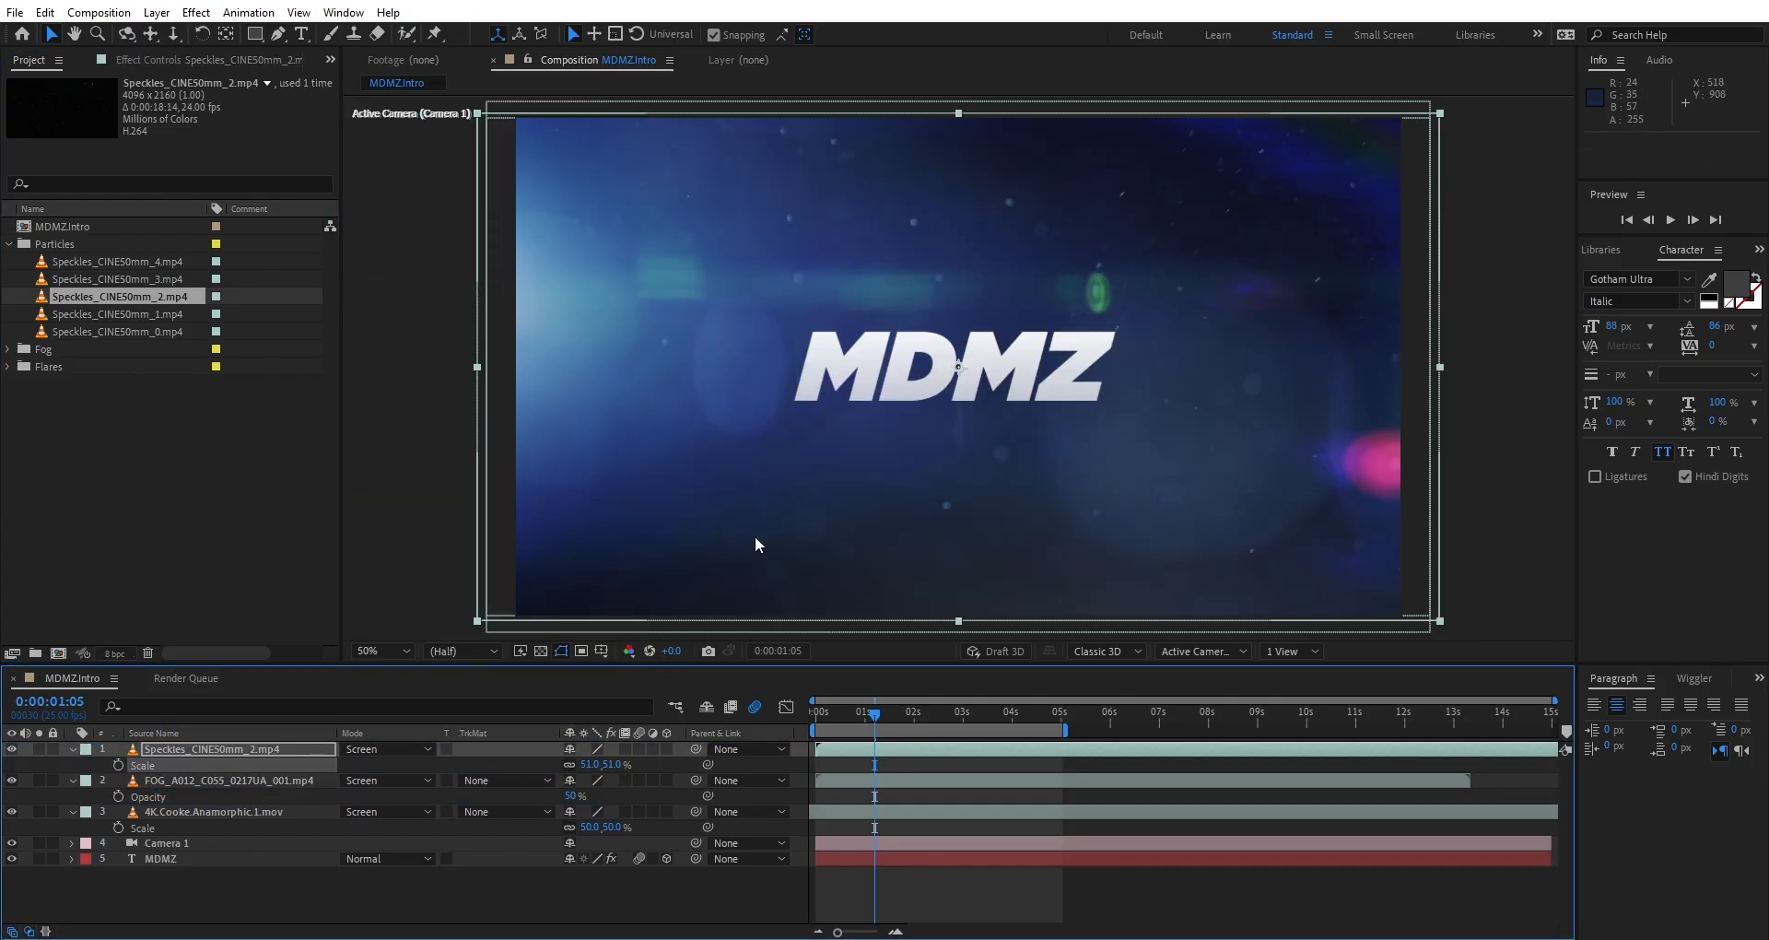
pyautogui.press('space')
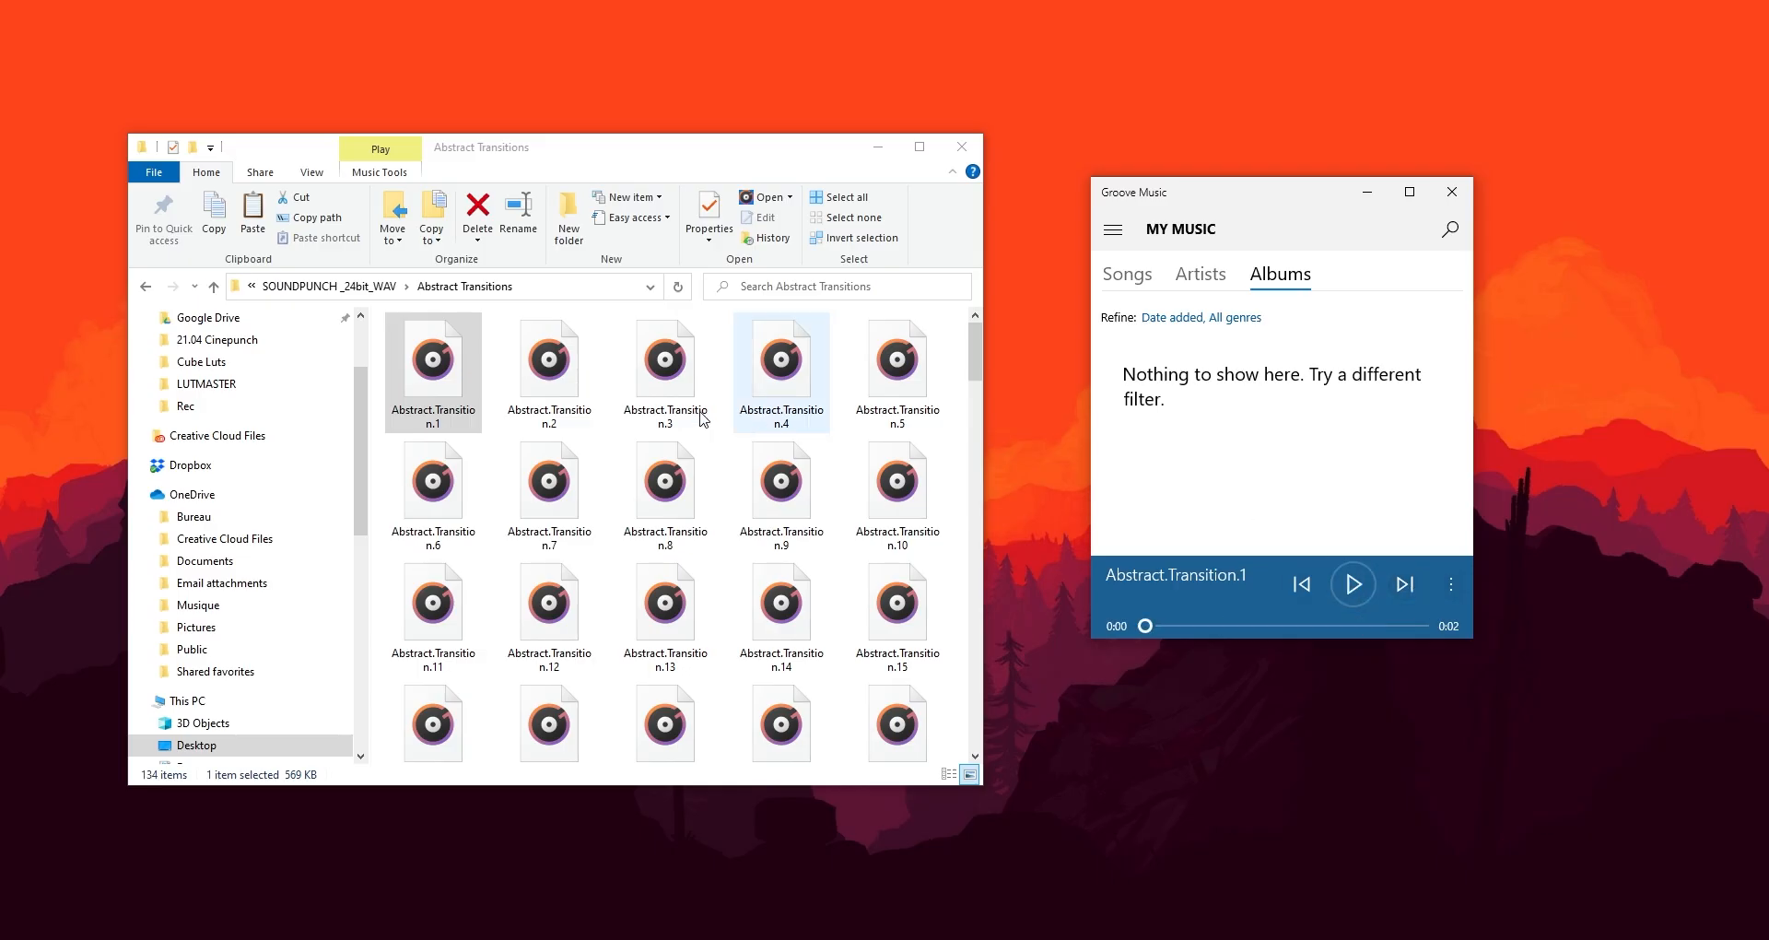
# Step: Audition several SOUNDPUNCH Abstract Transition WAV sounds in Groove Music
pyautogui.click(539, 362)
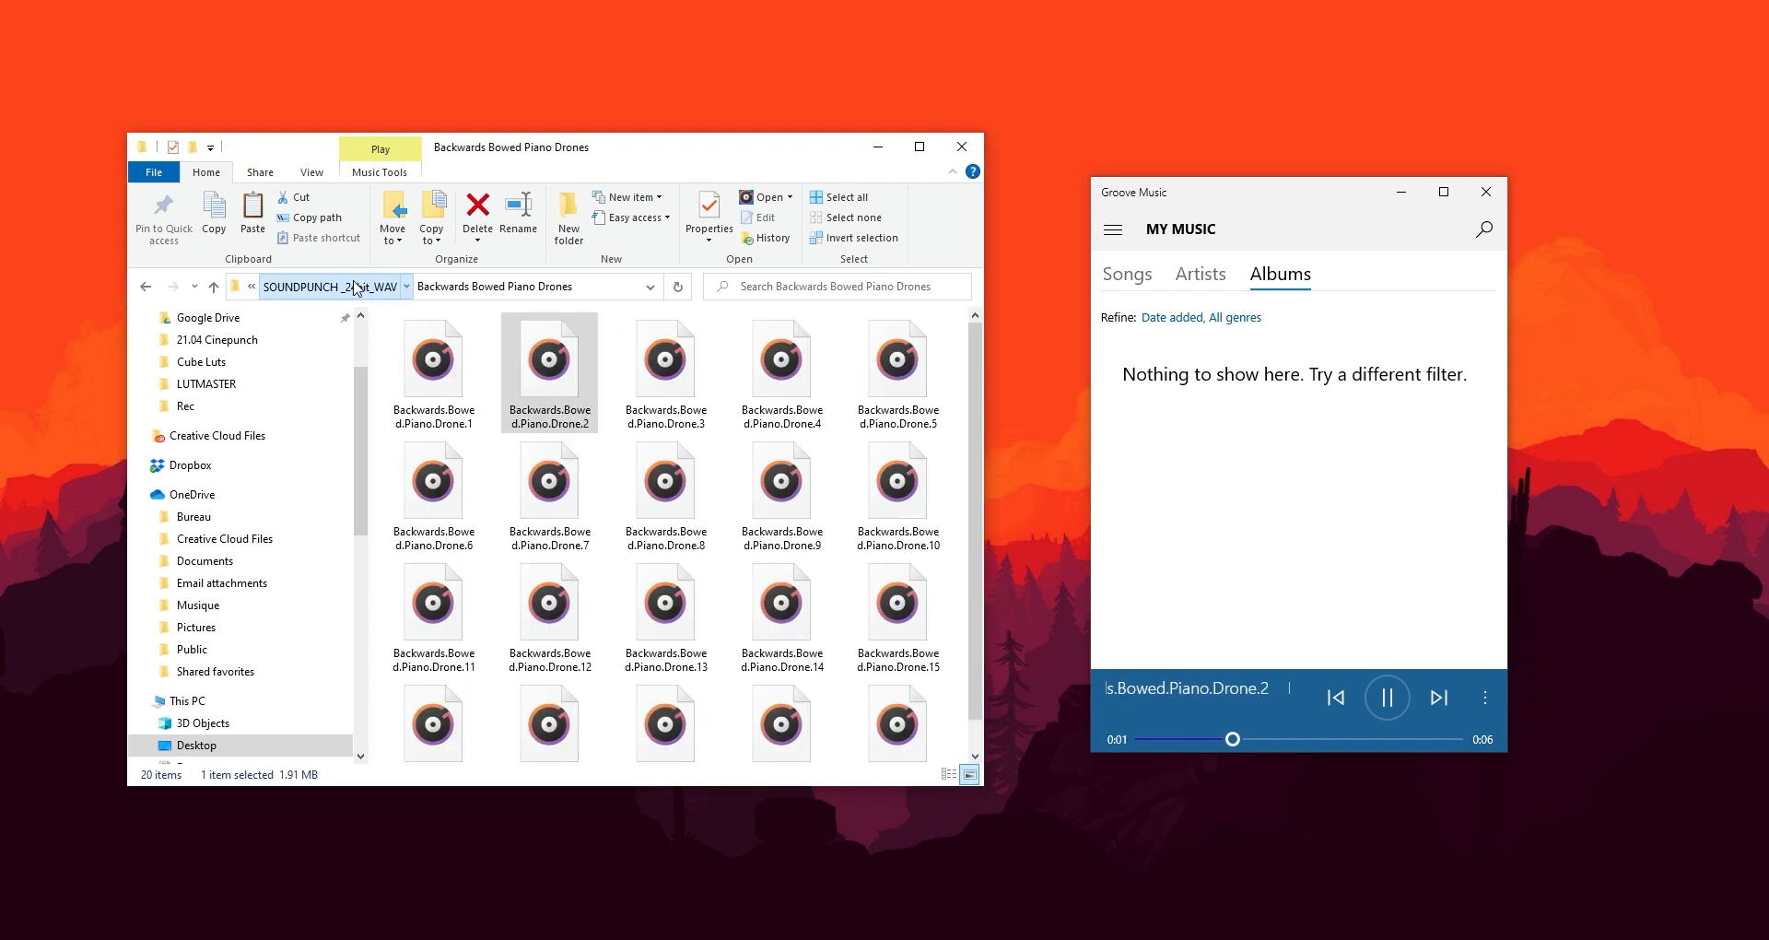
pyautogui.click(357, 287)
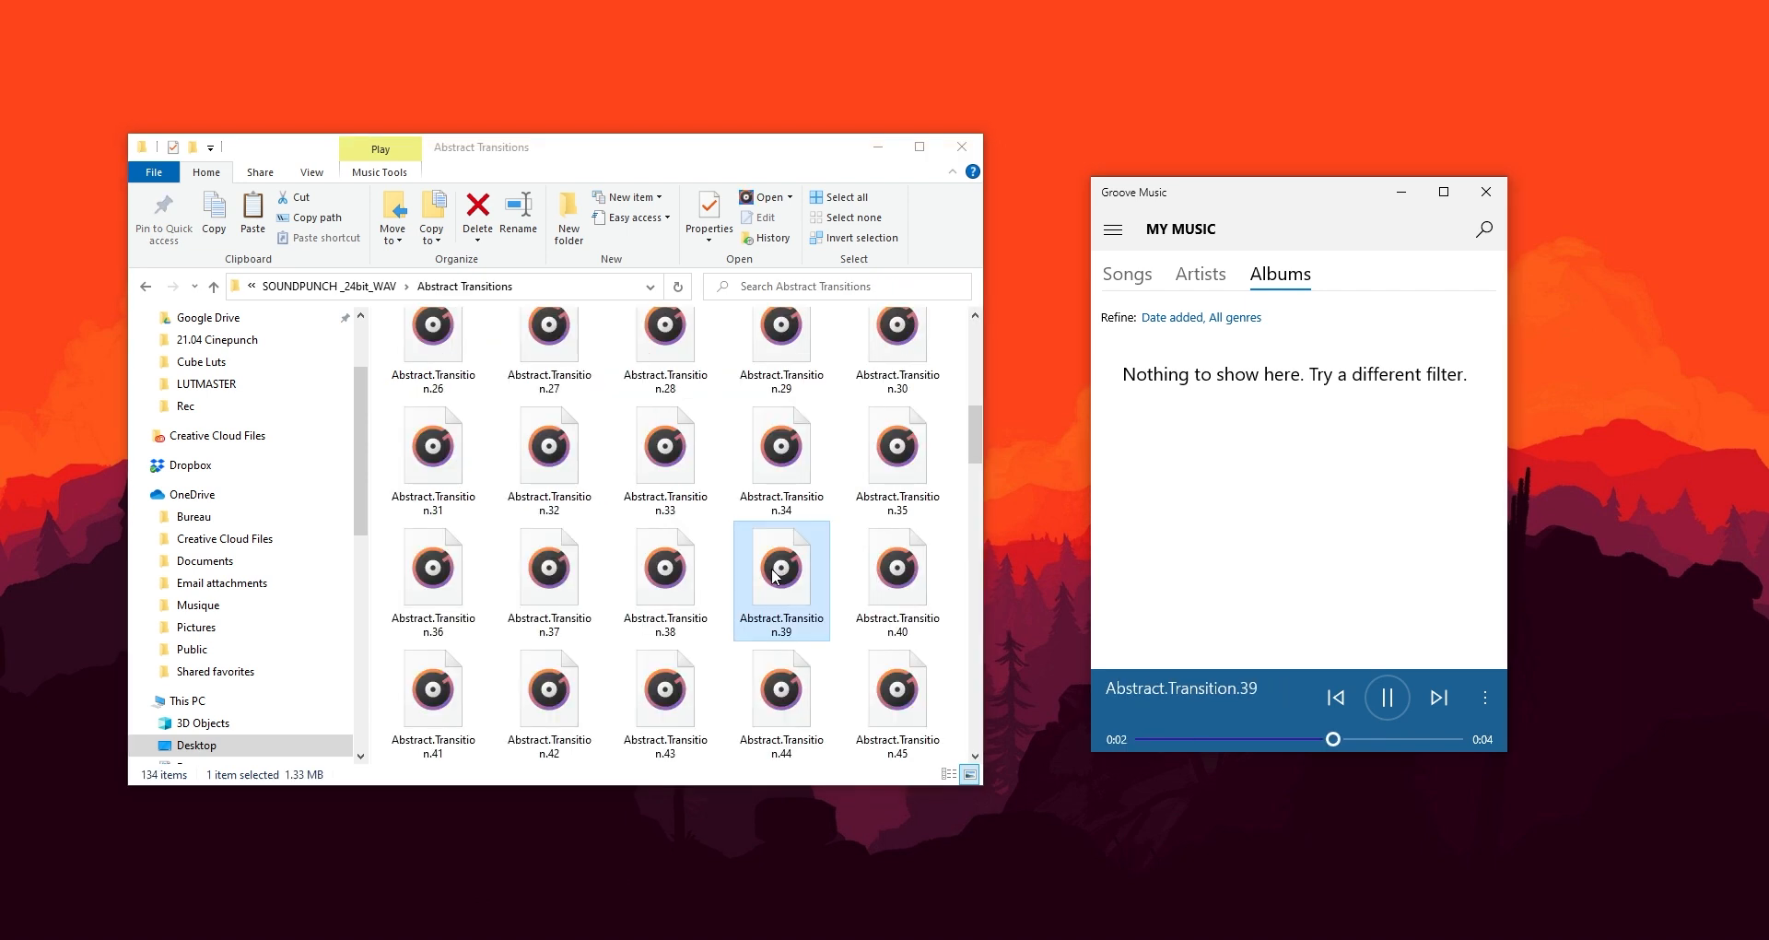
pyautogui.doubleClick(777, 573)
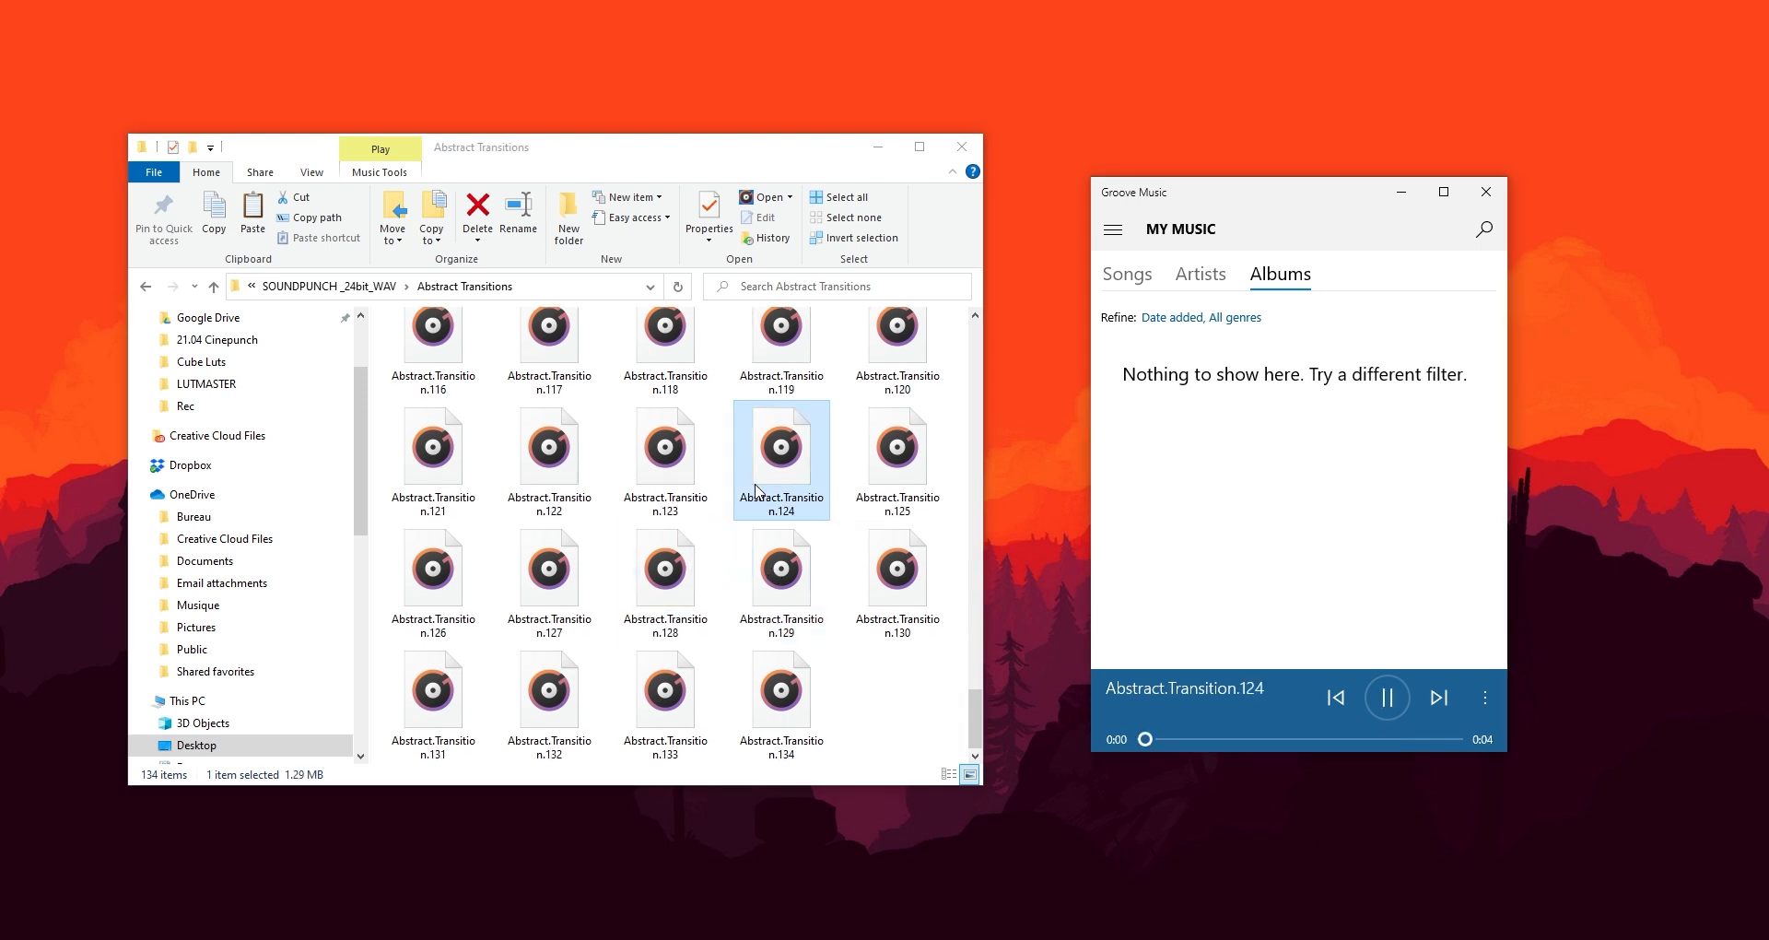
pyautogui.doubleClick(765, 692)
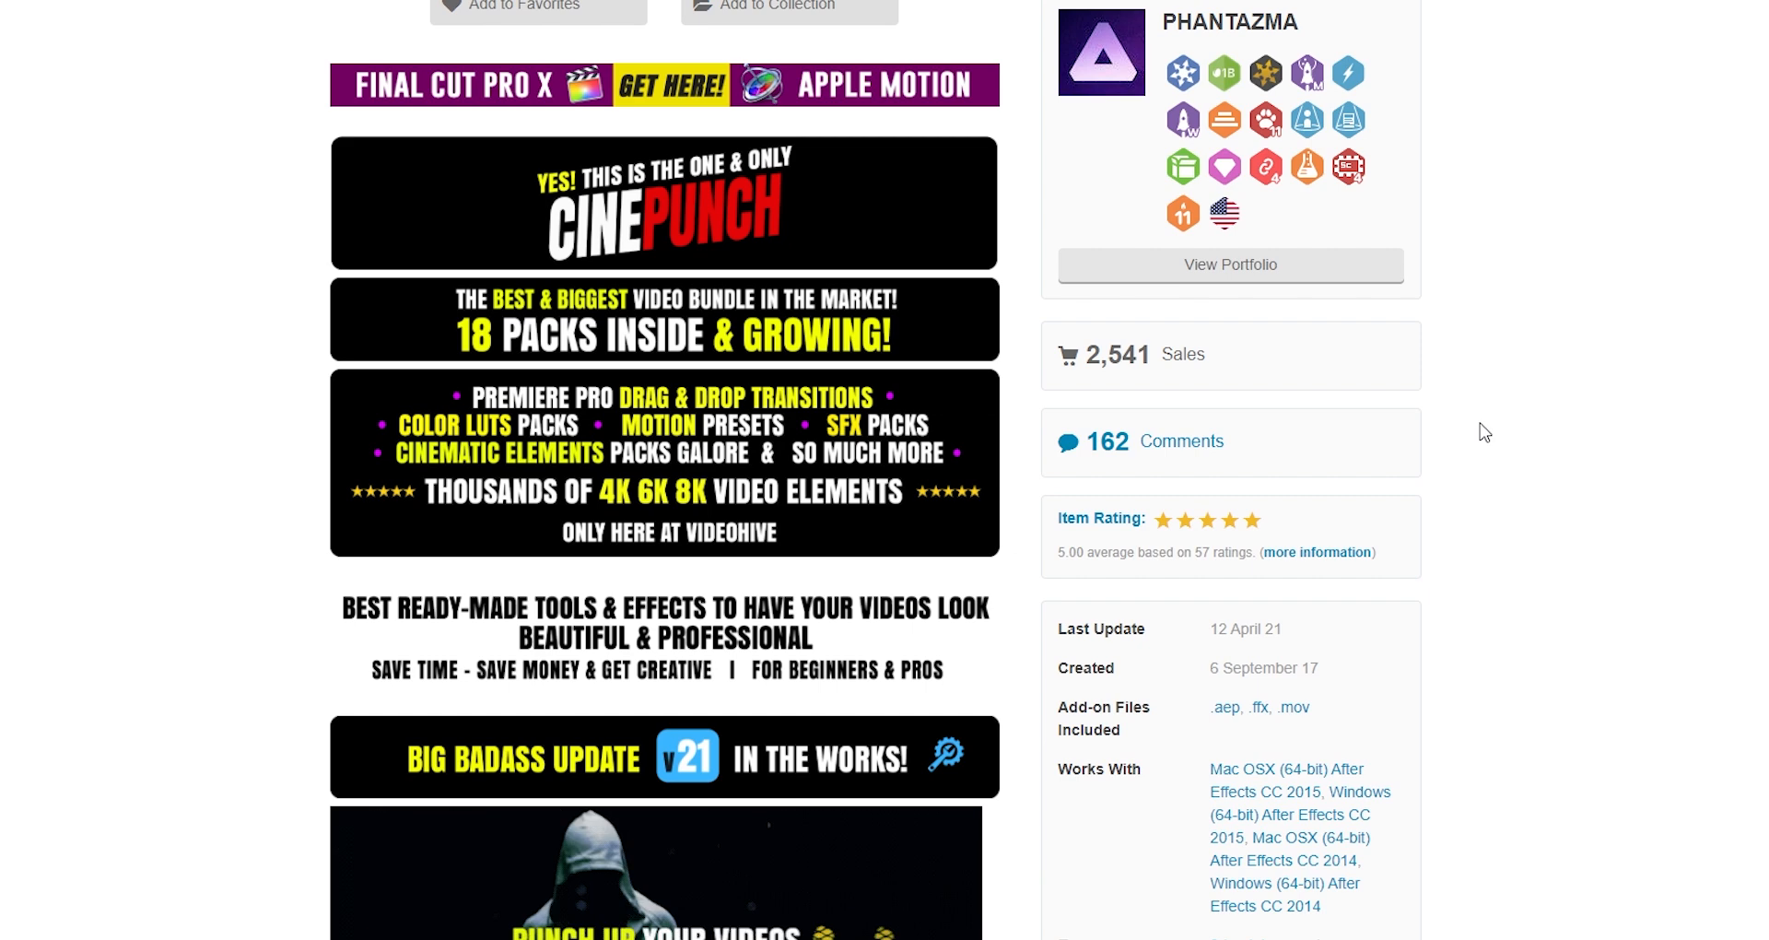
pyautogui.scroll(-1, 1483, 432)
pyautogui.scroll(-1, 1487, 429)
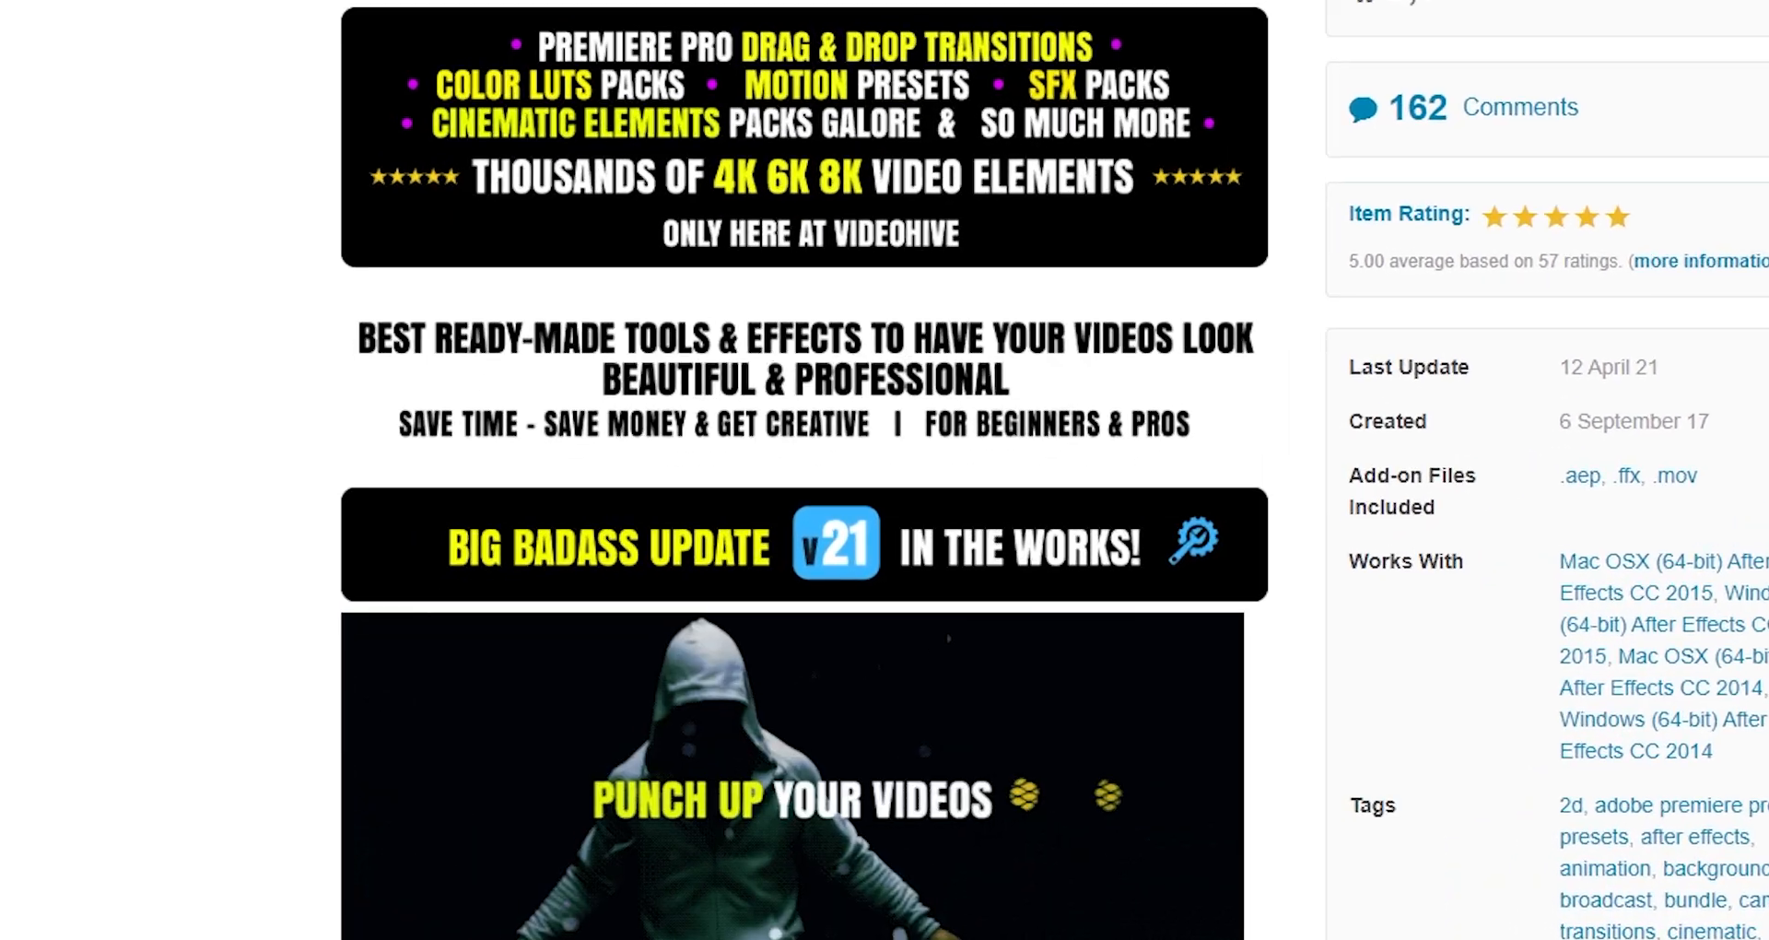